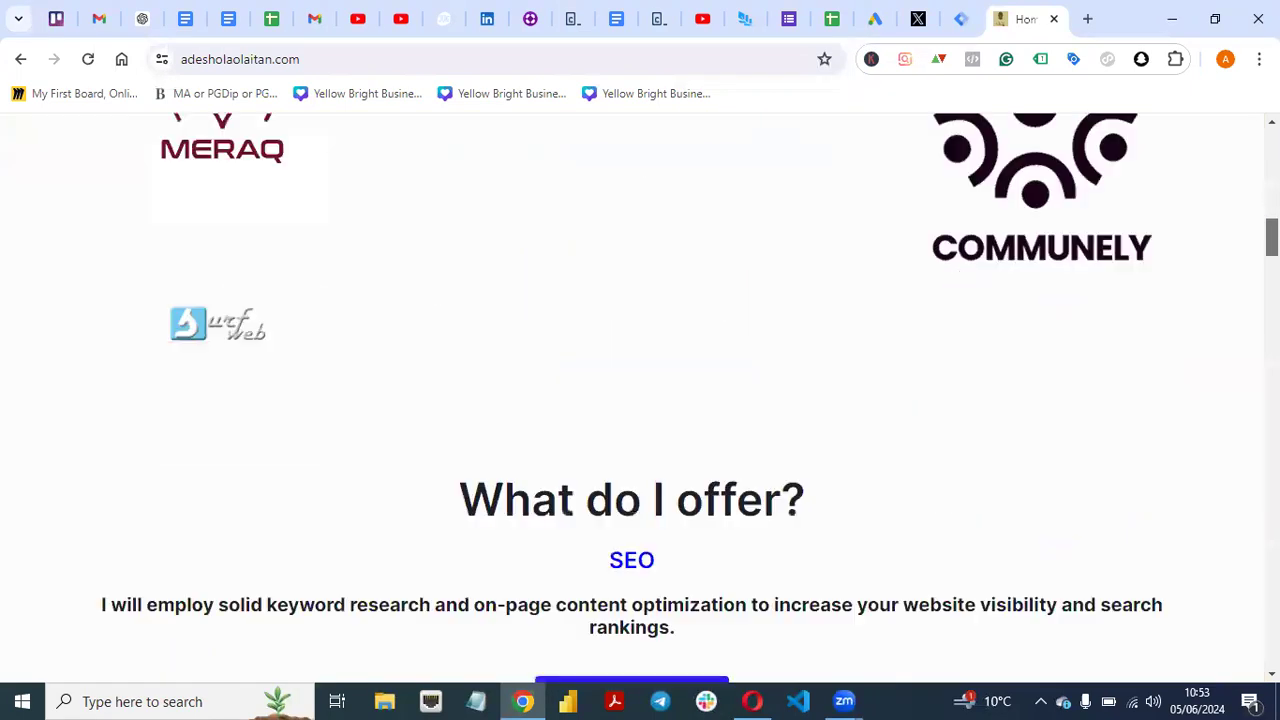
Check with Tag Assistant Legacy which GTM container the website loads.
scroll(640, 400, "down", 20)
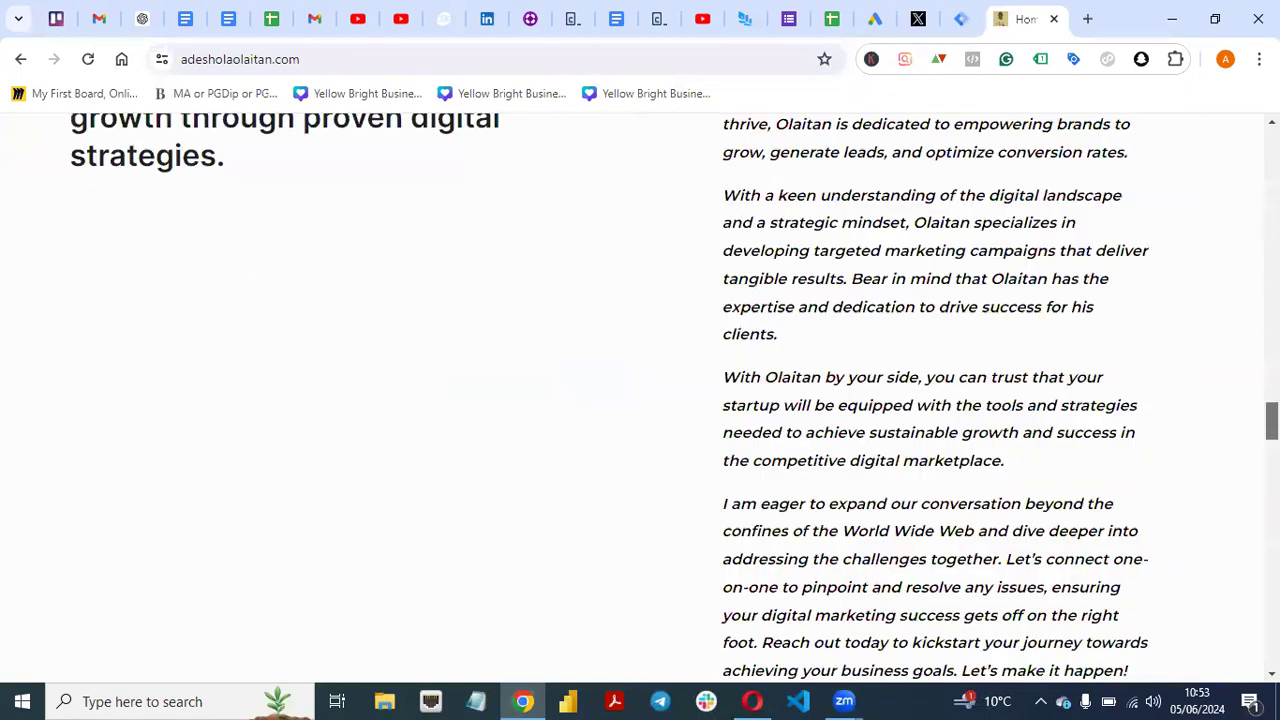
scroll(640, 400, "up", 8)
scroll(640, 400, "down", 15)
scroll(640, 400, "up", 12)
scroll(1128, 568, "up", 20)
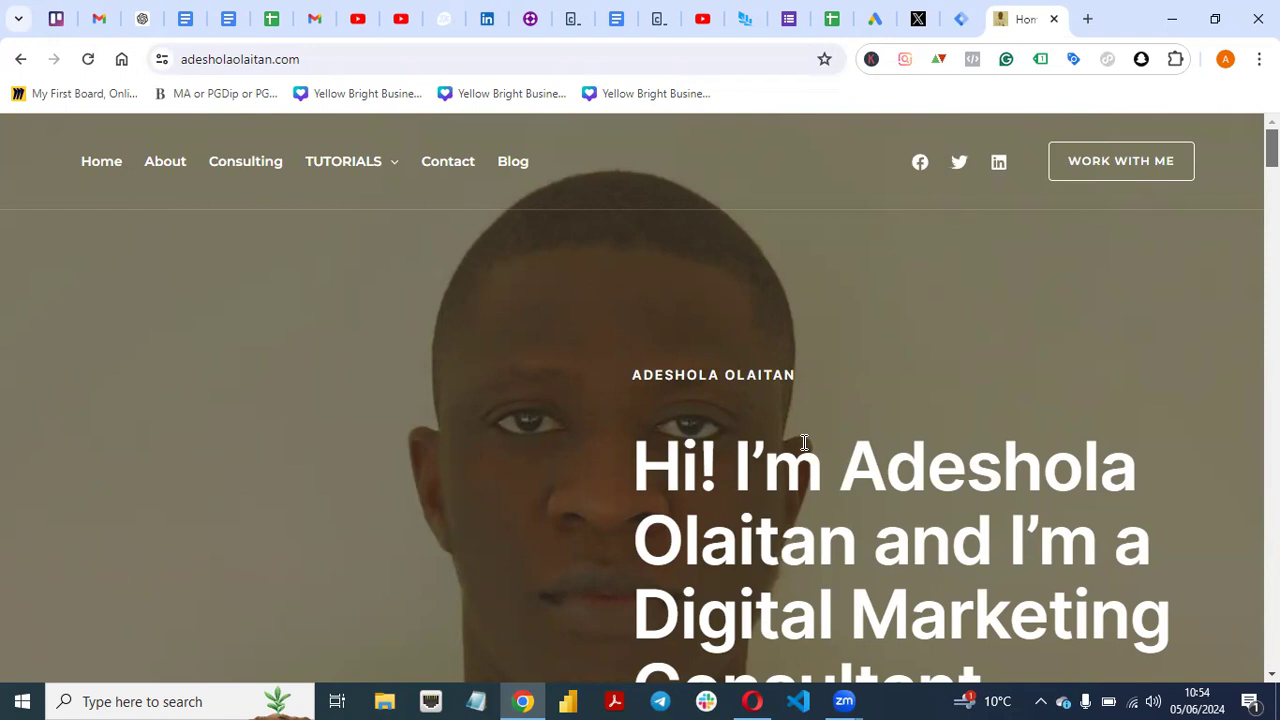
left_click(961, 19)
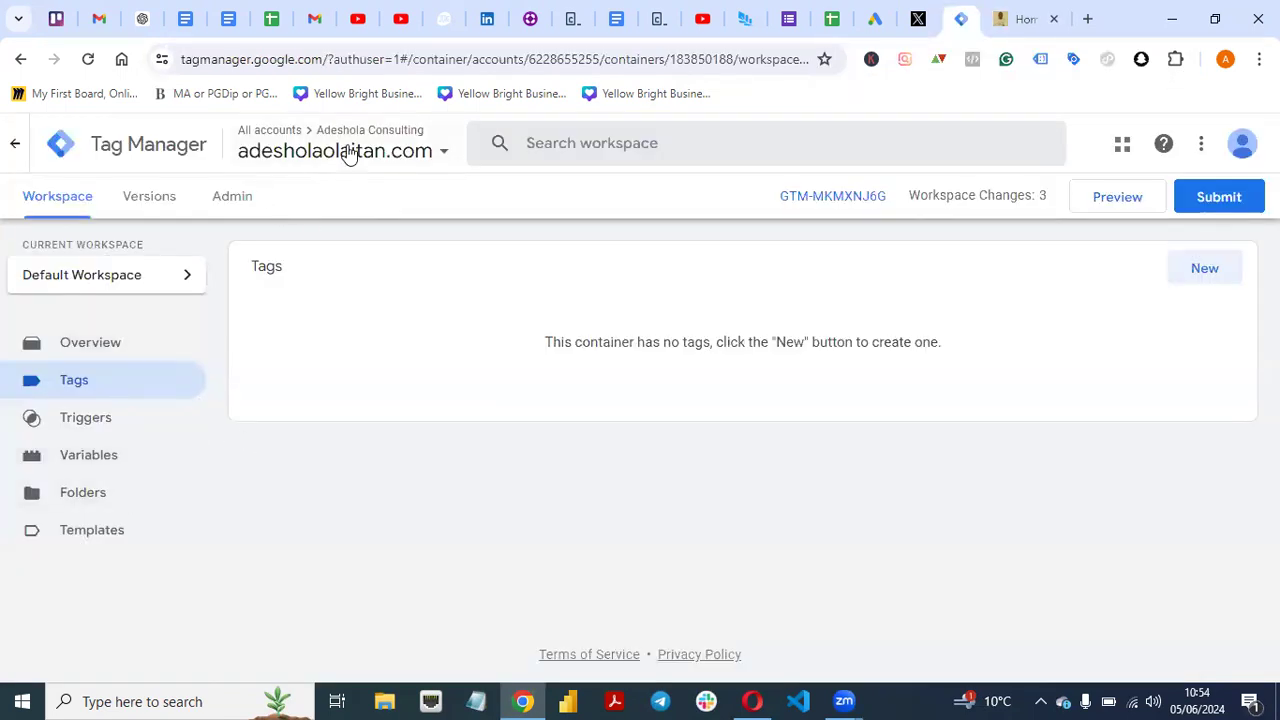
left_click(1005, 20)
left_click(1040, 59)
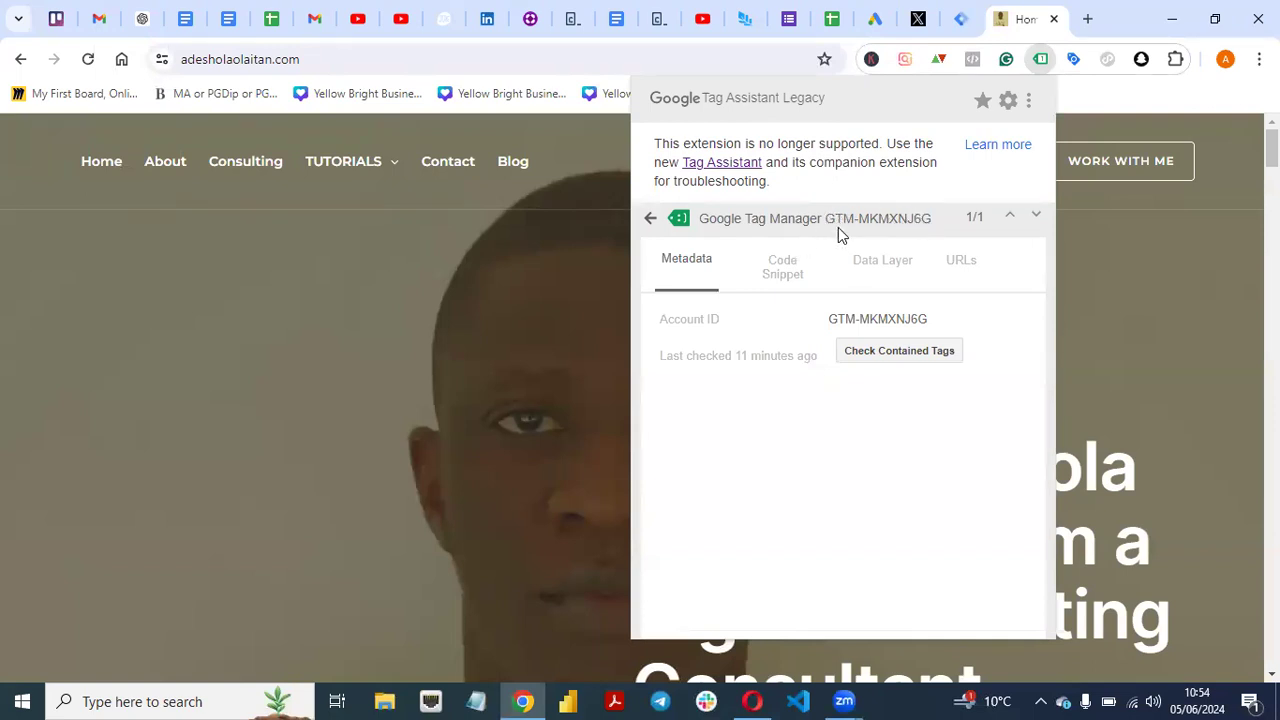
Compare the site with the Tag Manager workspace and bring up the container's install code.
left_click(955, 19)
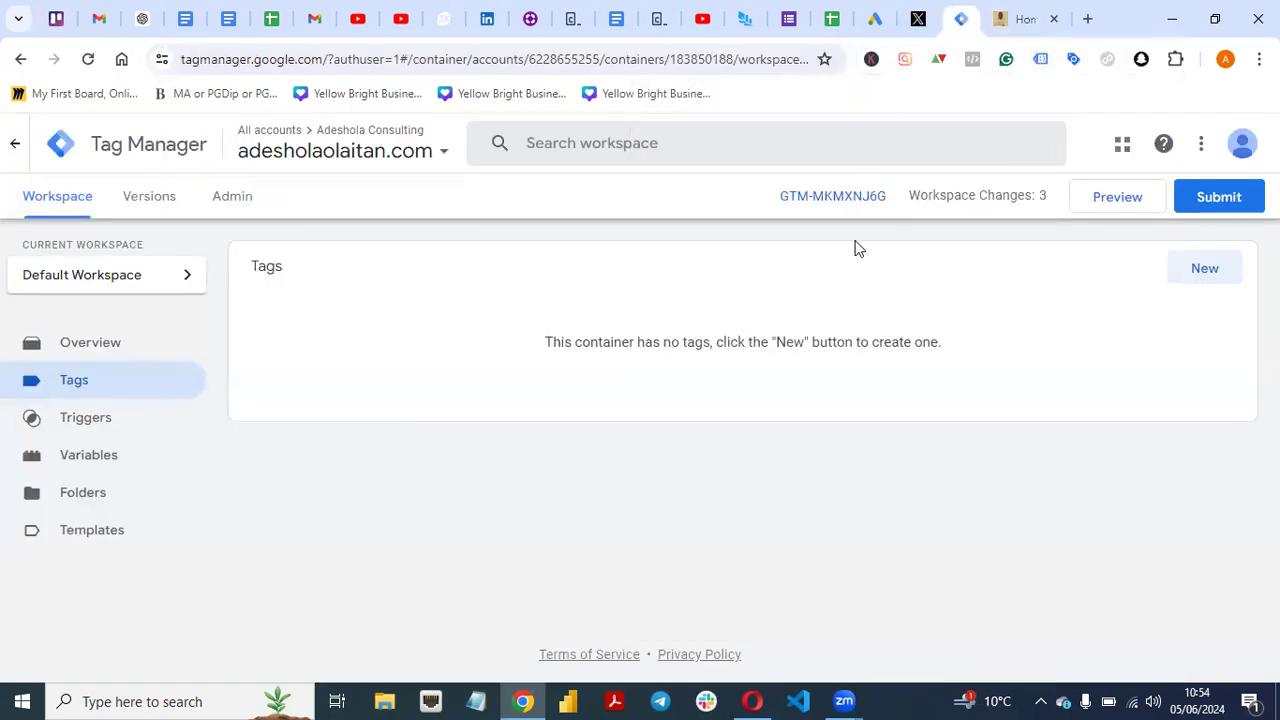
left_click(1020, 19)
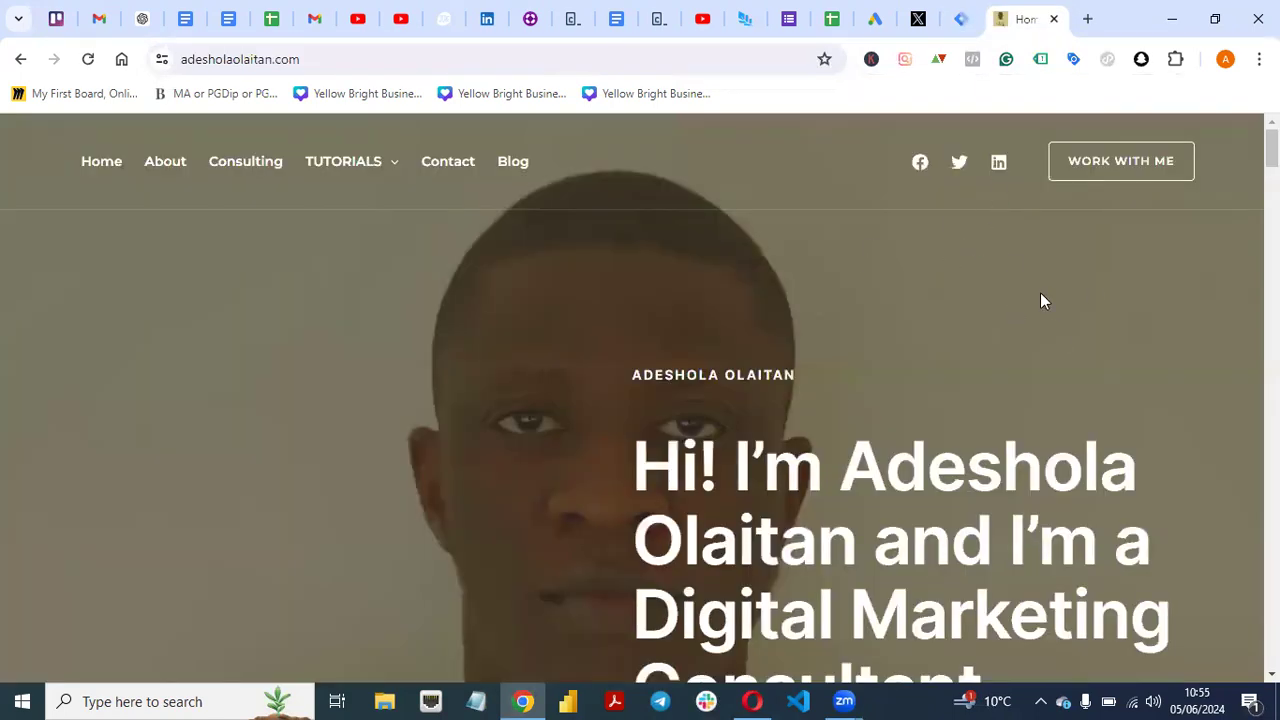
left_click(962, 19)
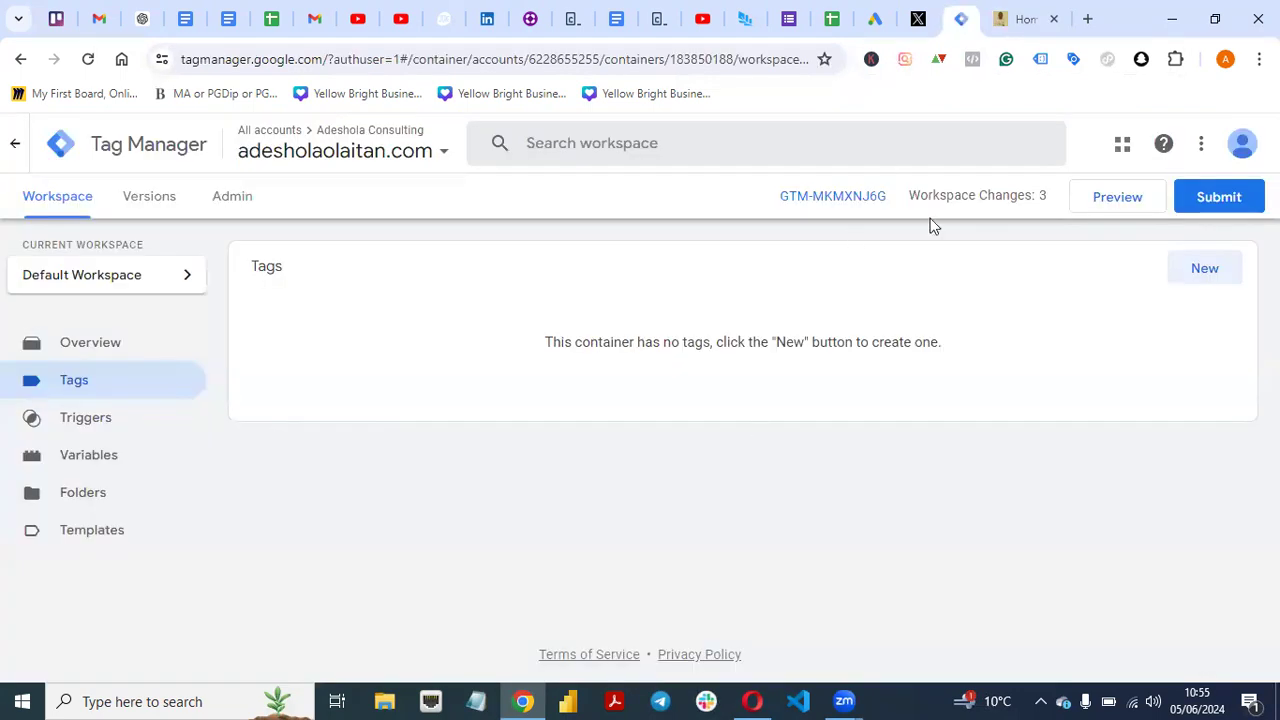
left_click(845, 203)
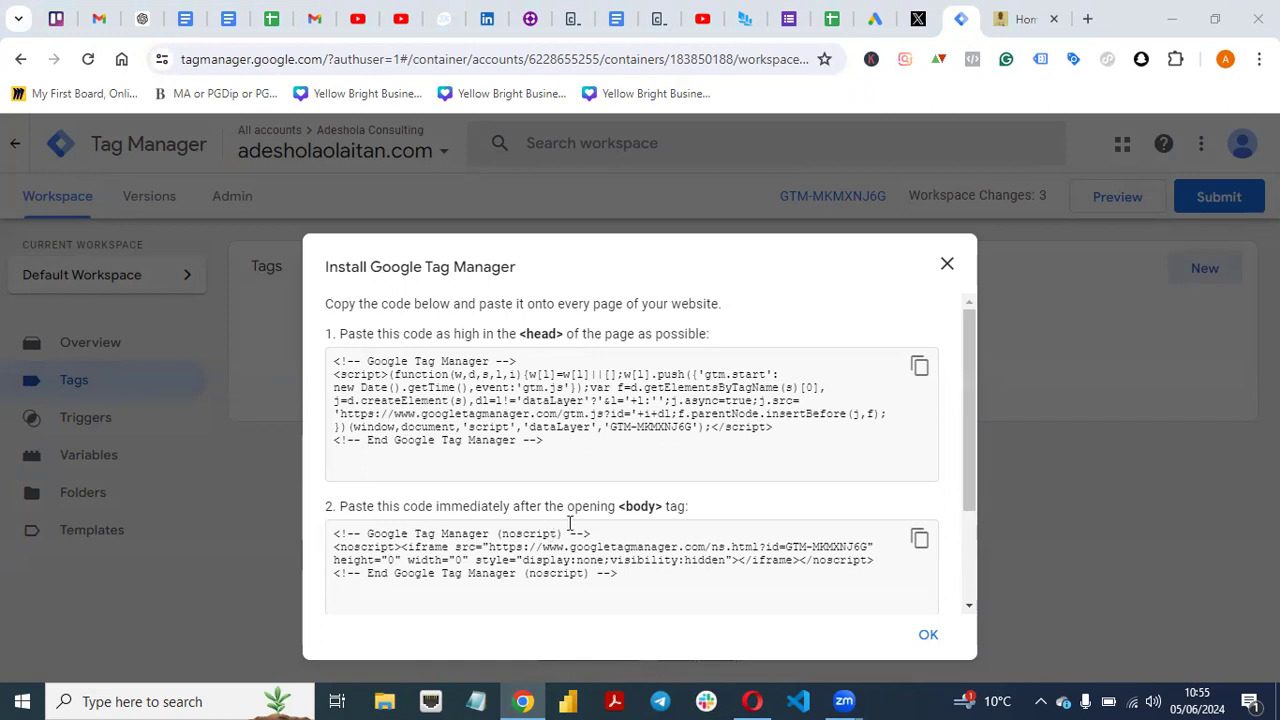
Scroll through the head and body install snippets, then close the install-code dialog.
left_click_drag(965, 477, 977, 588)
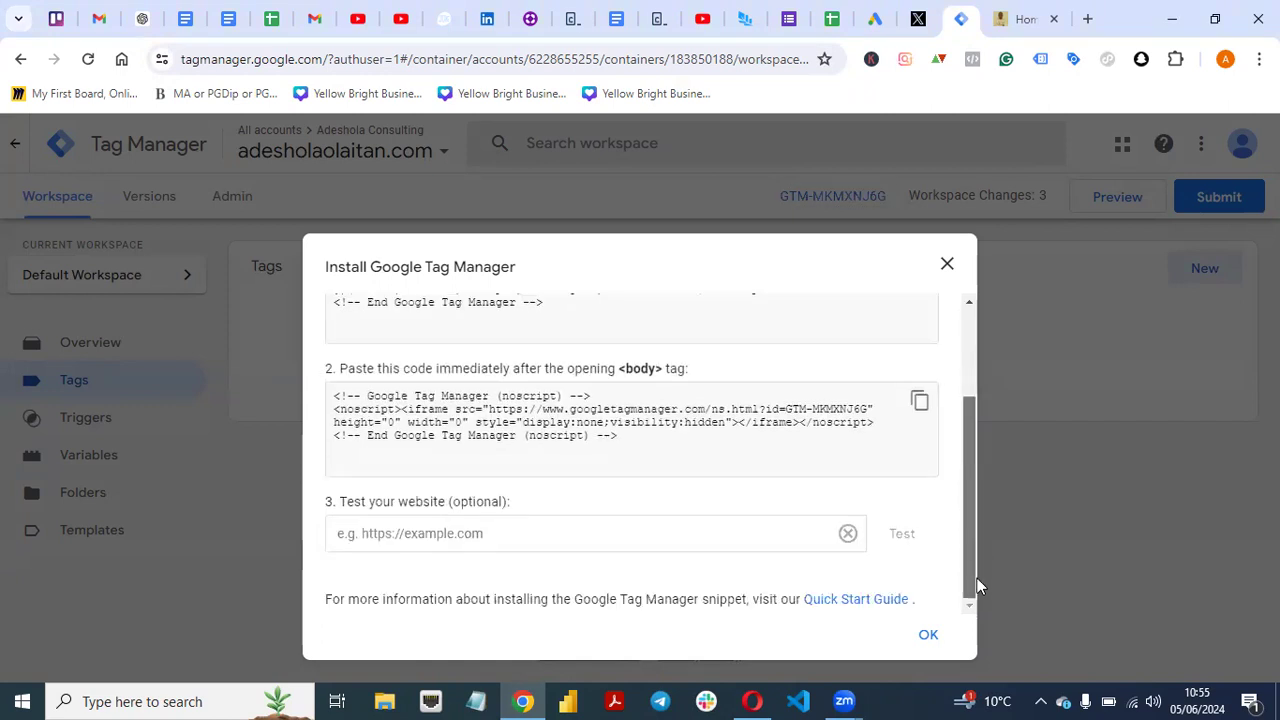
scroll(965, 480, "up", 2)
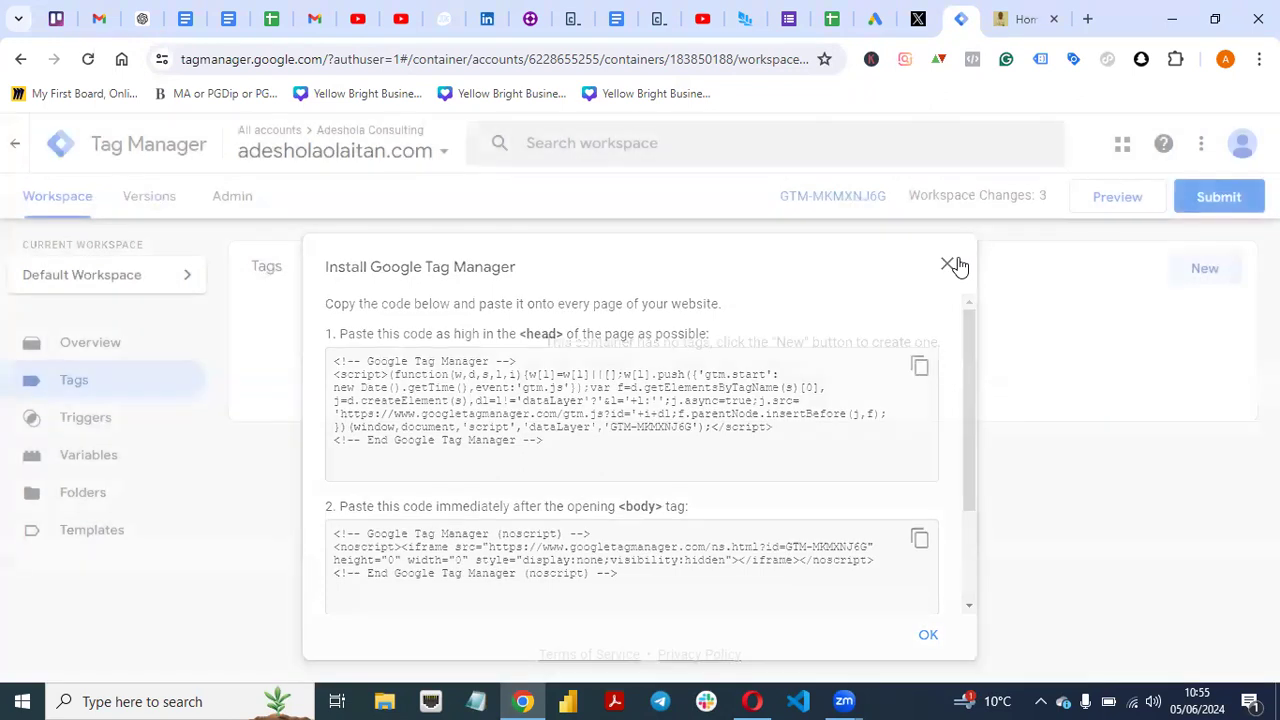
left_click(948, 264)
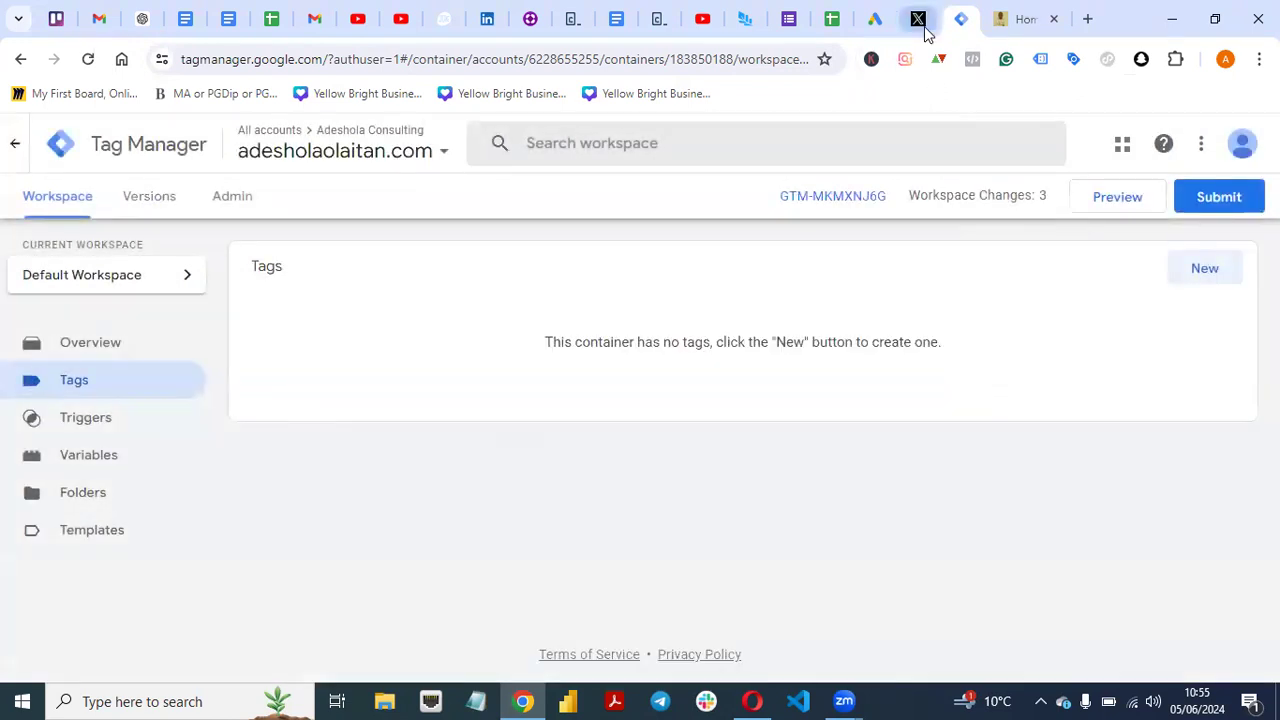
left_click(920, 22)
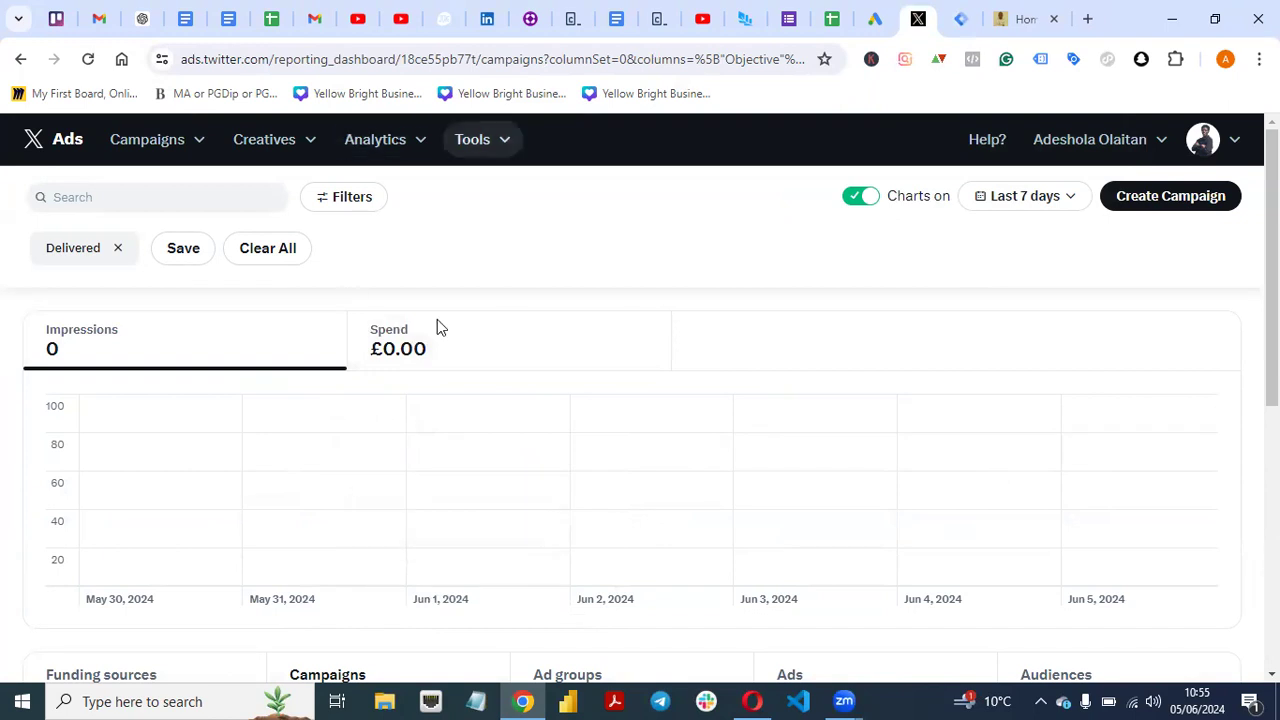
From the X Ads dashboard, go through Tools to the Events manager's Twitter pixel overview.
left_click_drag(1272, 243, 1247, 263)
scroll(1247, 263, "up", 1)
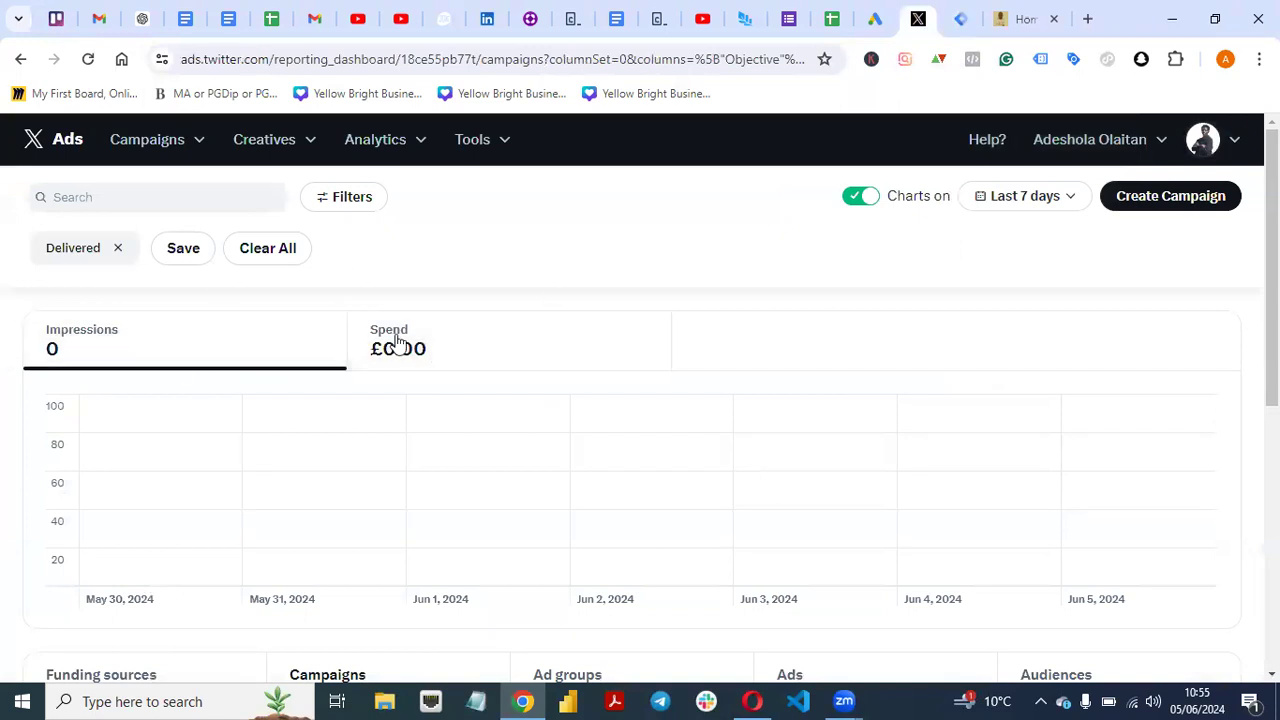
left_click(198, 155)
left_click(594, 272)
scroll(1245, 399, "down", 2)
scroll(1240, 330, "up", 2)
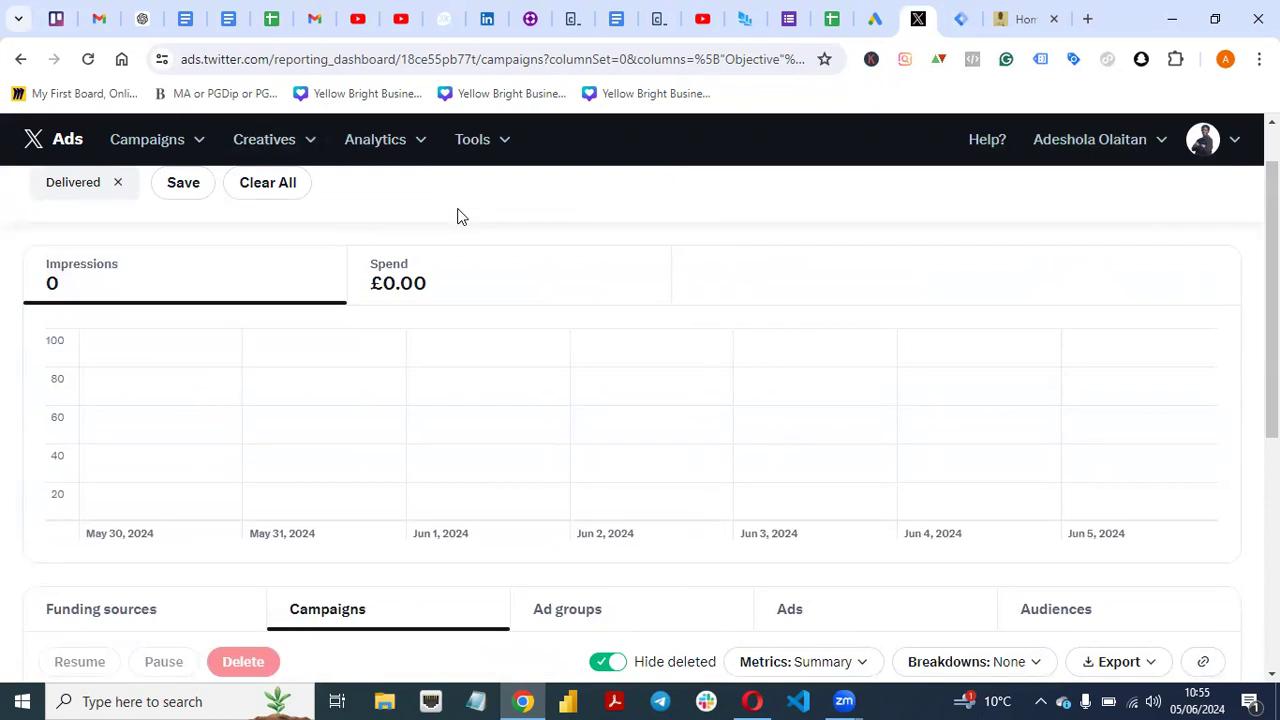
left_click(495, 158)
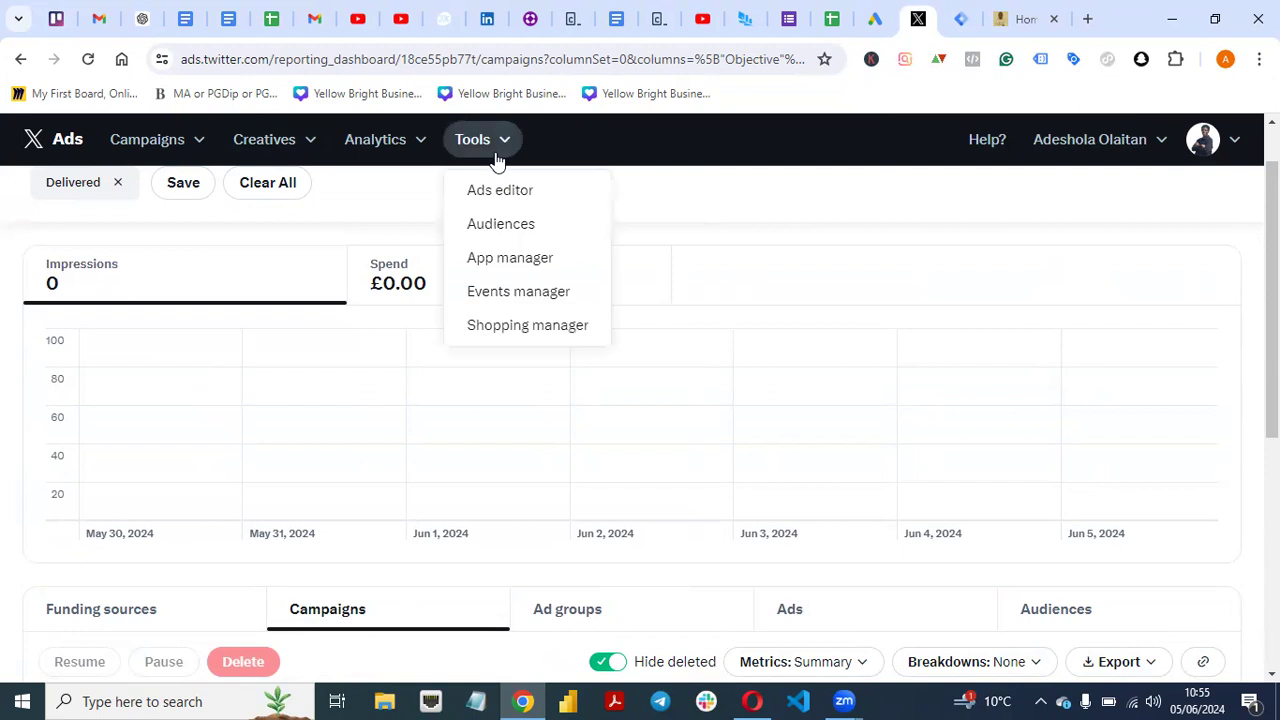
left_click(512, 305)
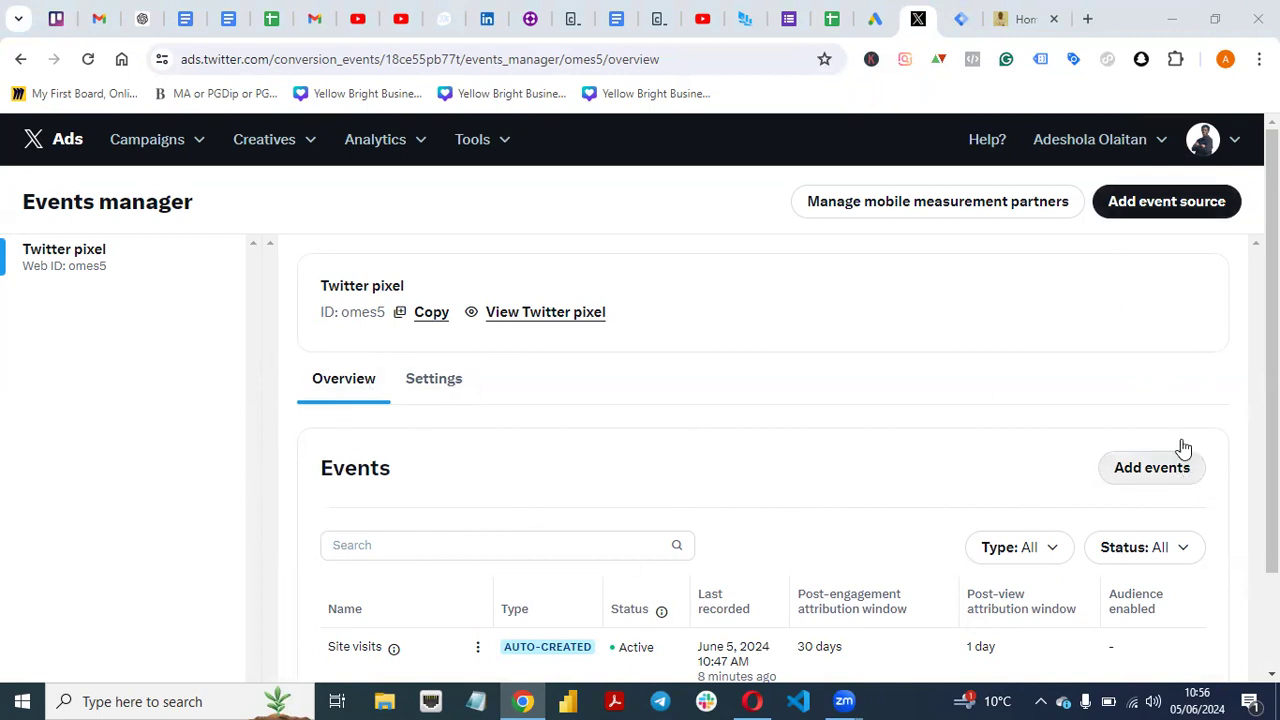
left_click(1166, 205)
Accept the terms and review the Tag Manager install option showing the Pixel ID.
left_click(596, 466)
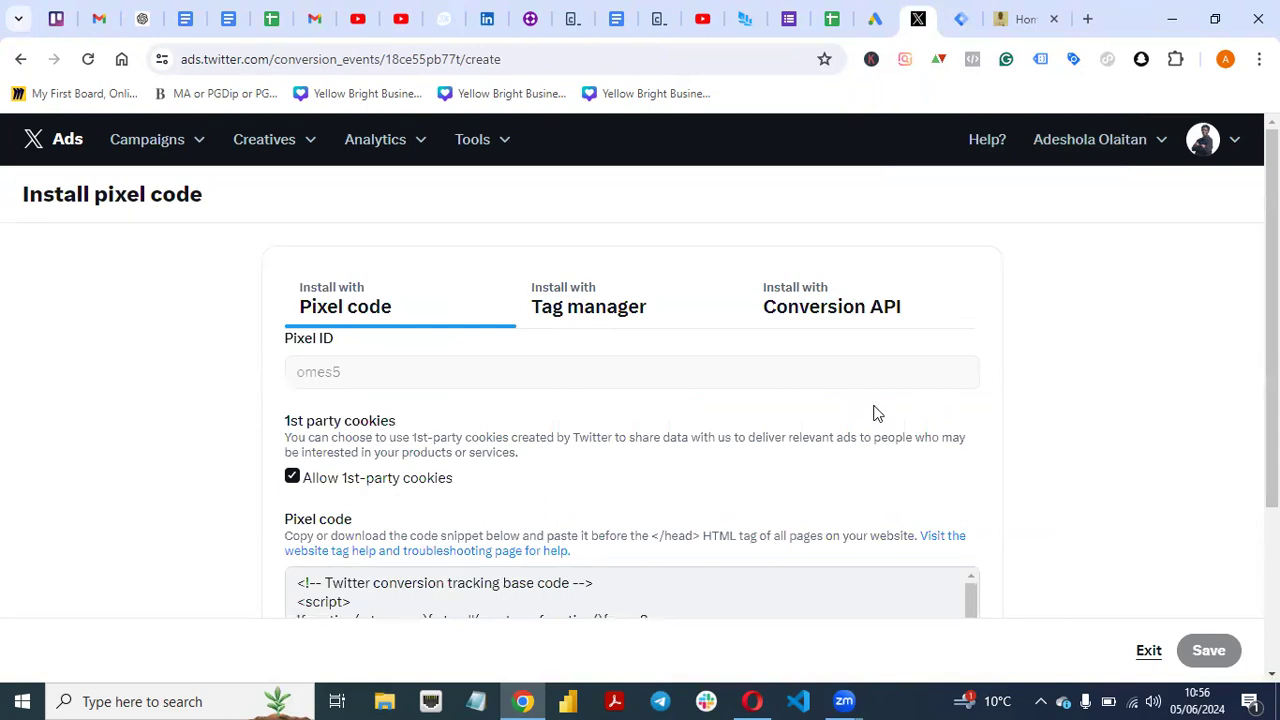
scroll(873, 413, "down", 2)
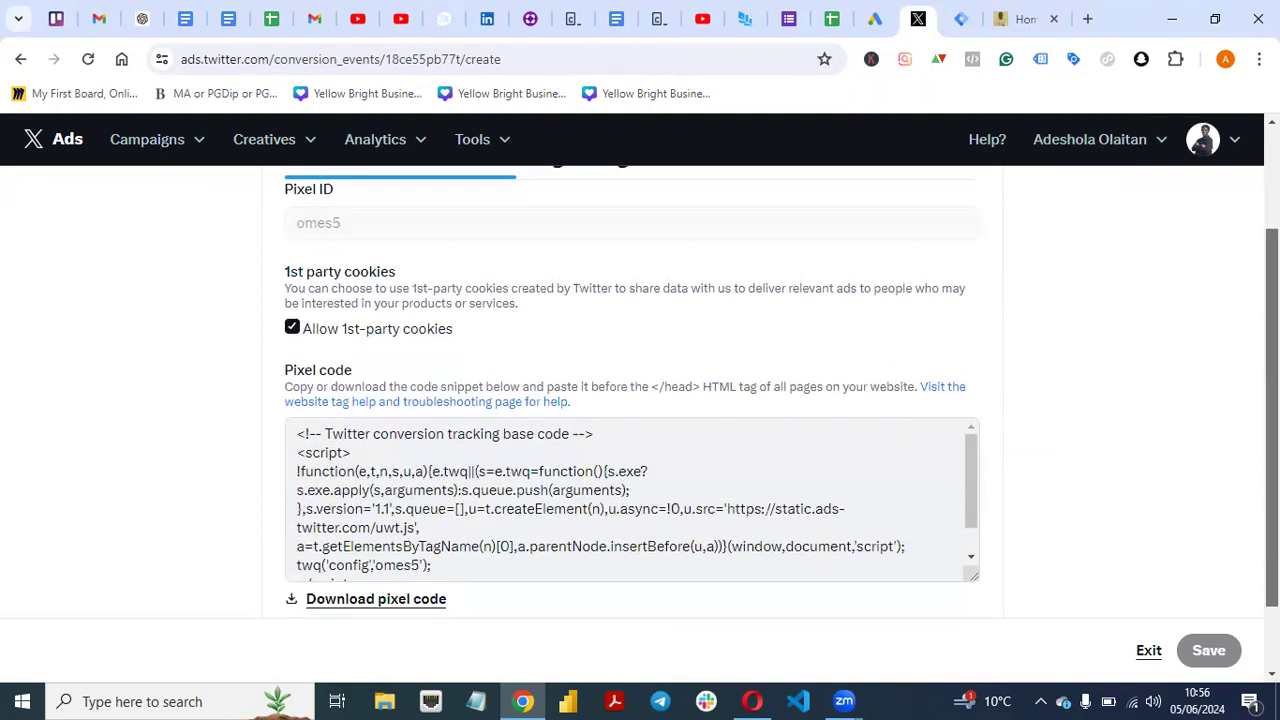
scroll(640, 393, "up", 2)
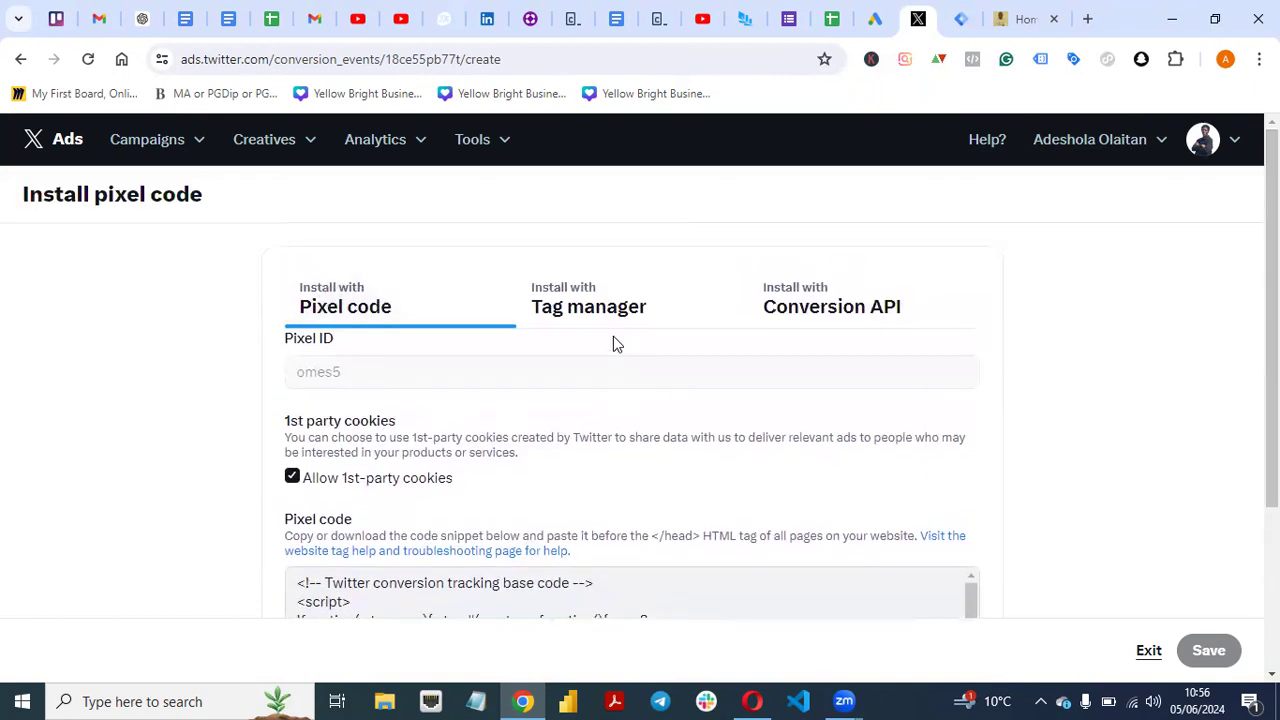
left_click(579, 322)
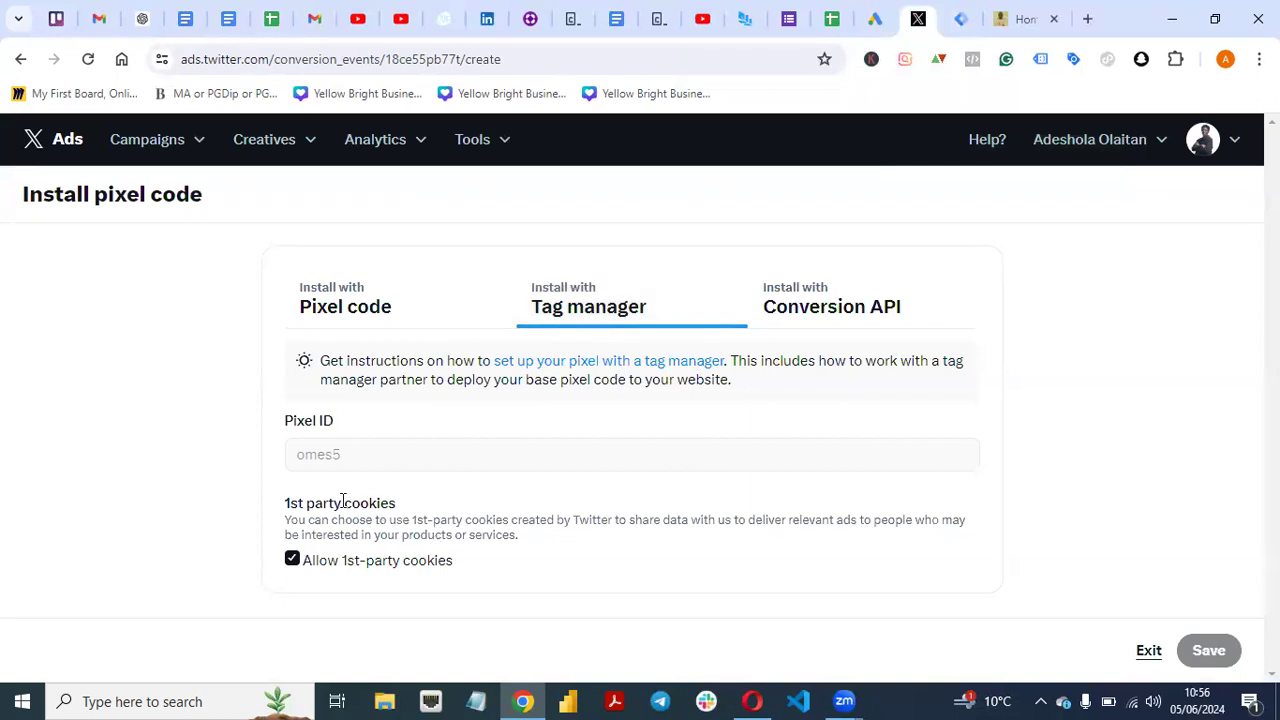
double_click(315, 464)
left_click(312, 472)
left_click(810, 305)
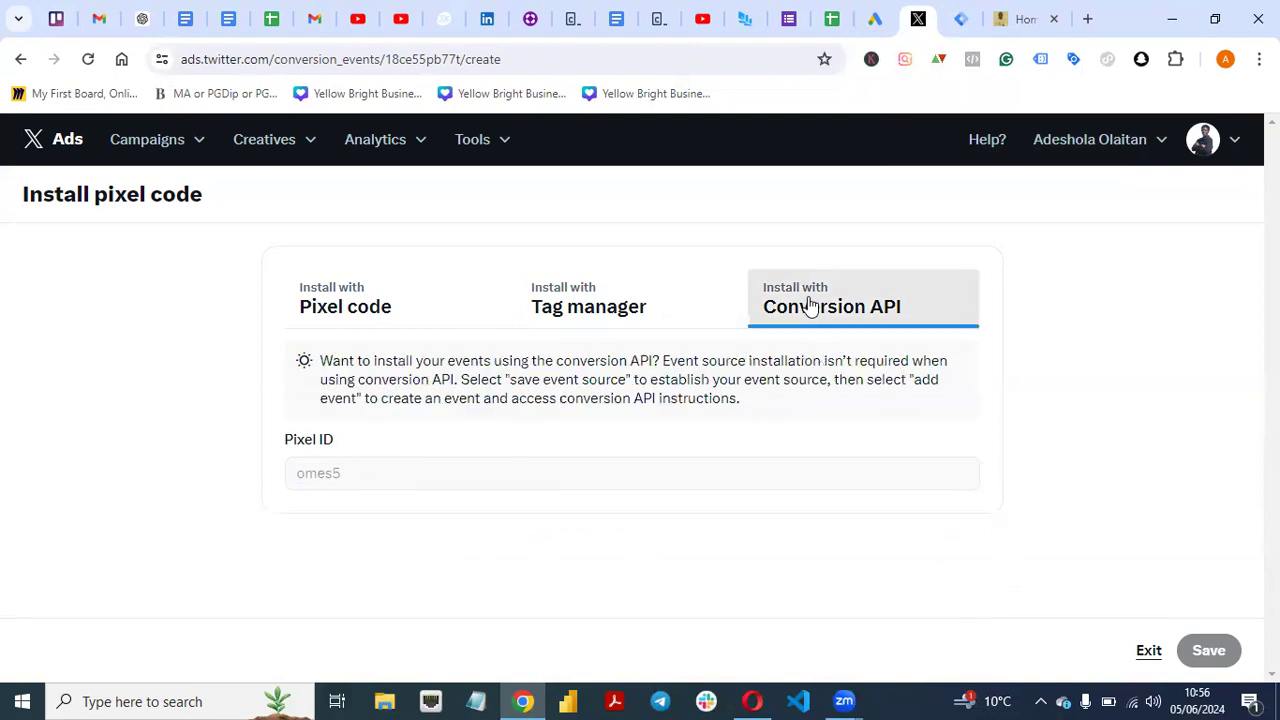
left_click(569, 328)
double_click(323, 456)
Copy the Pixel ID from the Tag Manager instructions and return to Events manager.
left_click(343, 318)
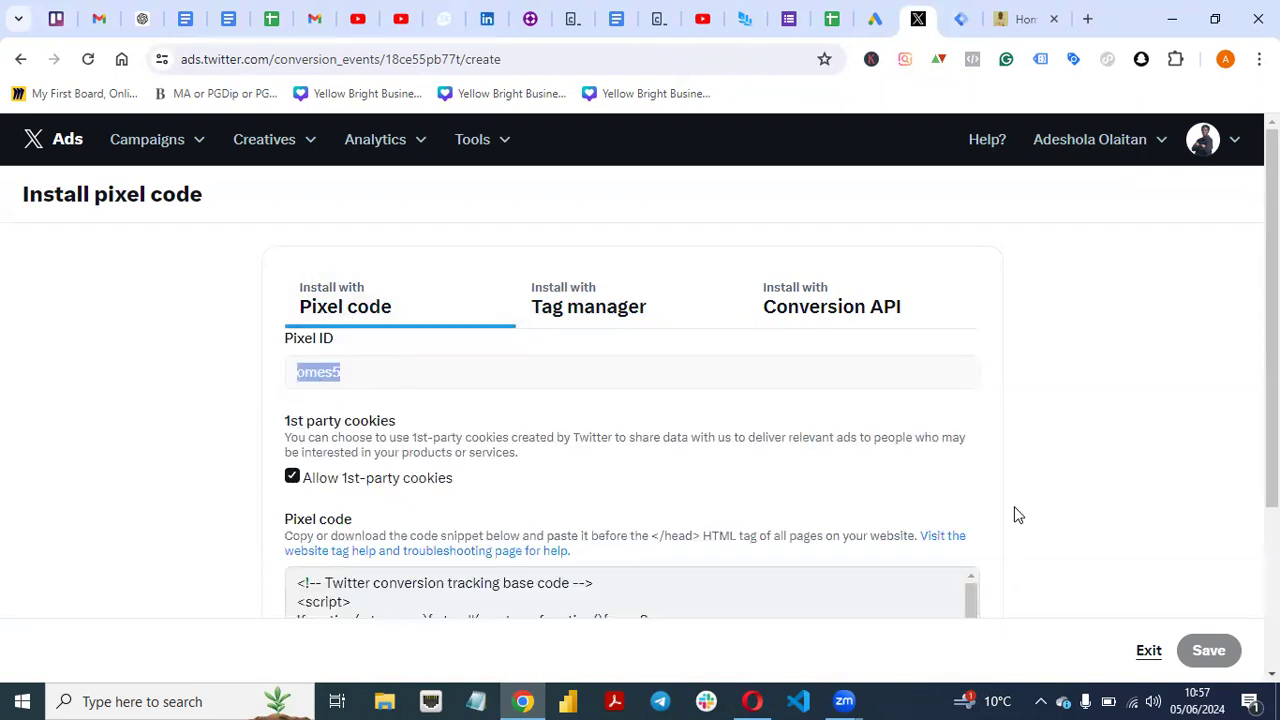
scroll(1271, 400, "down", 3)
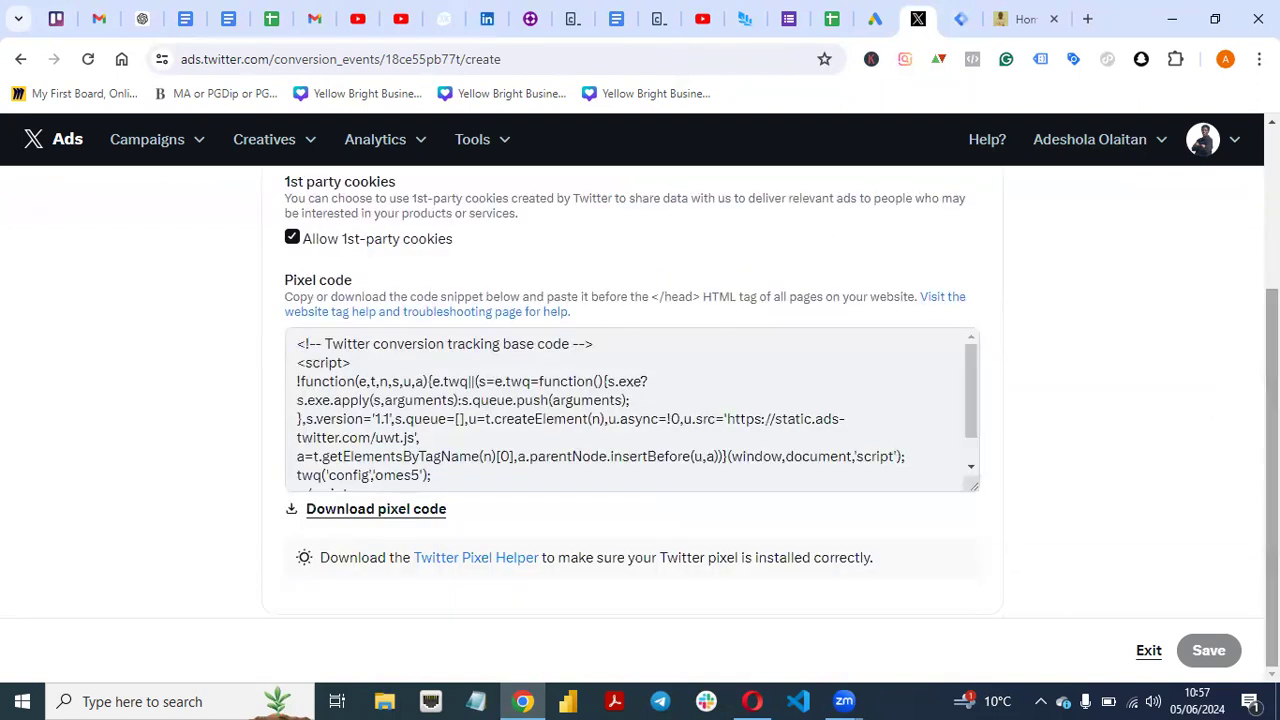
scroll(421, 440, "up", 3)
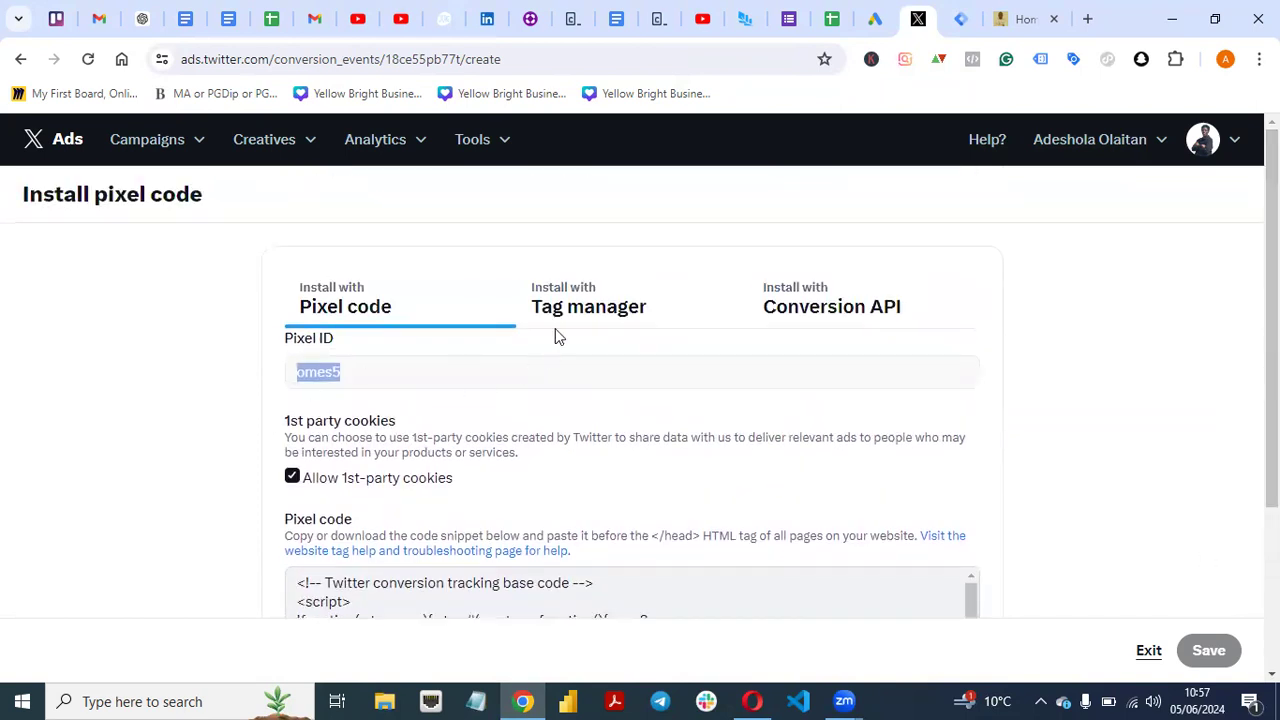
left_click(580, 317)
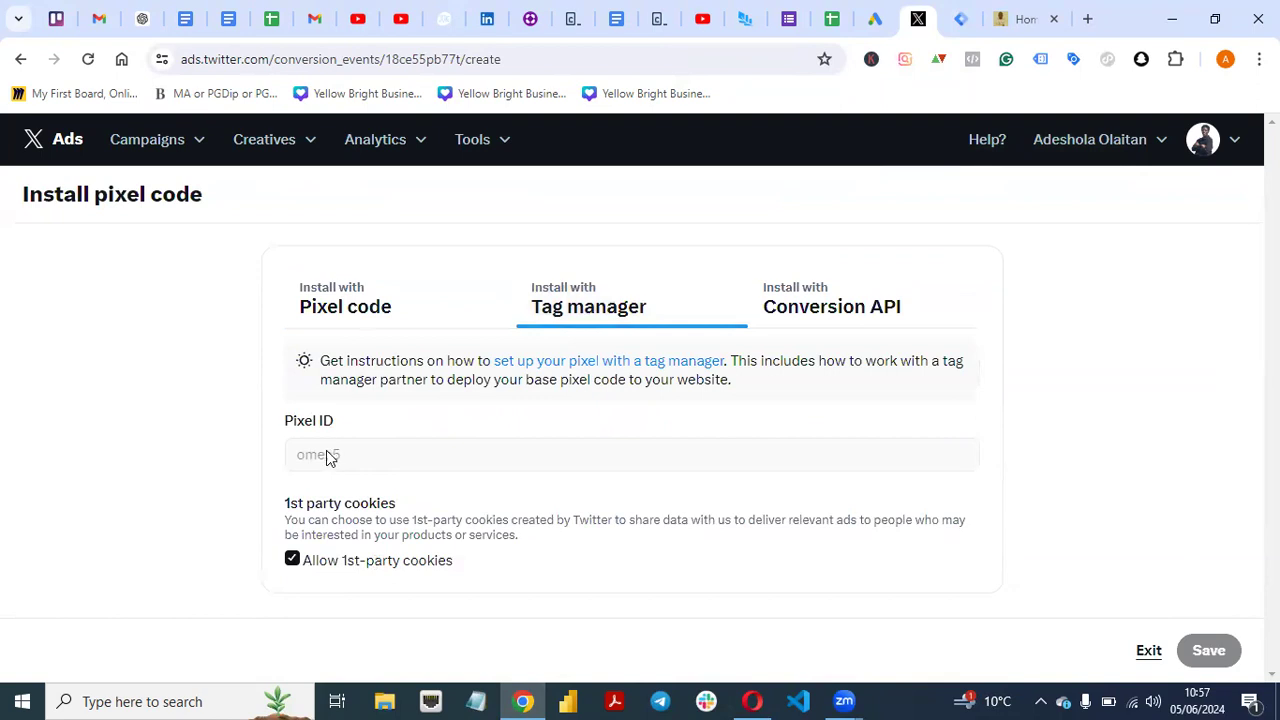
double_click(320, 458)
right_click(320, 458)
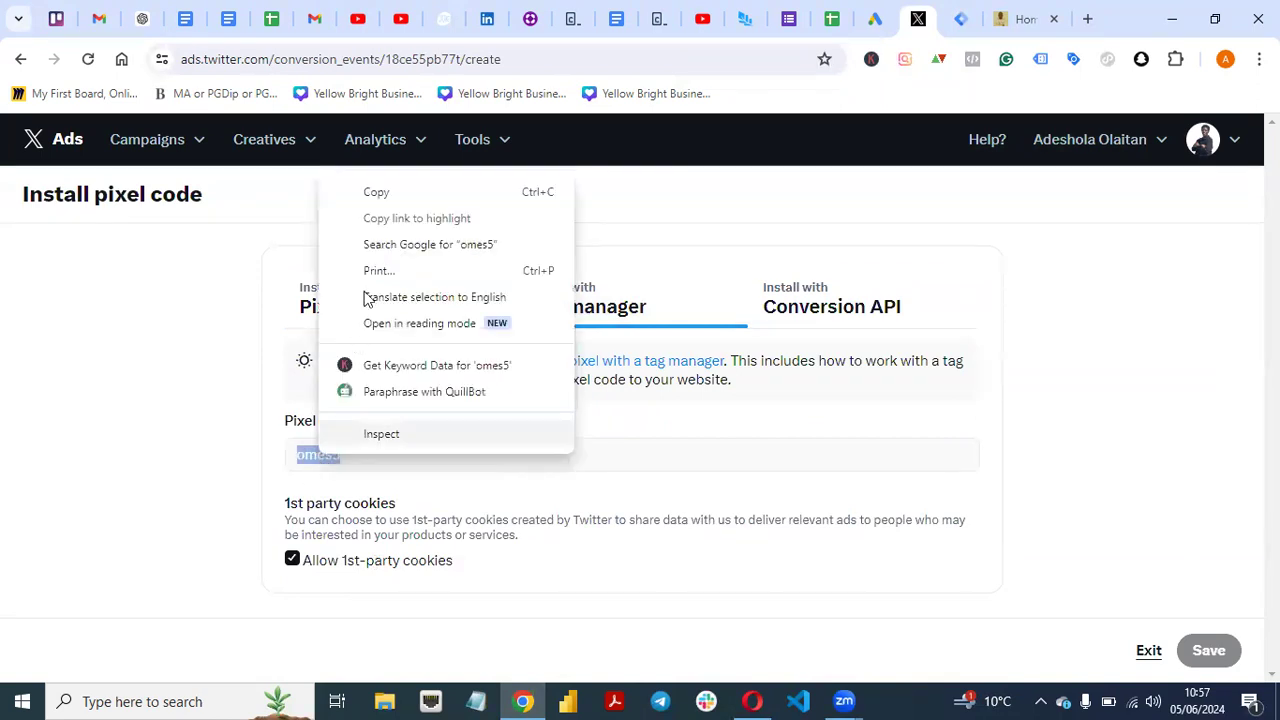
left_click(377, 193)
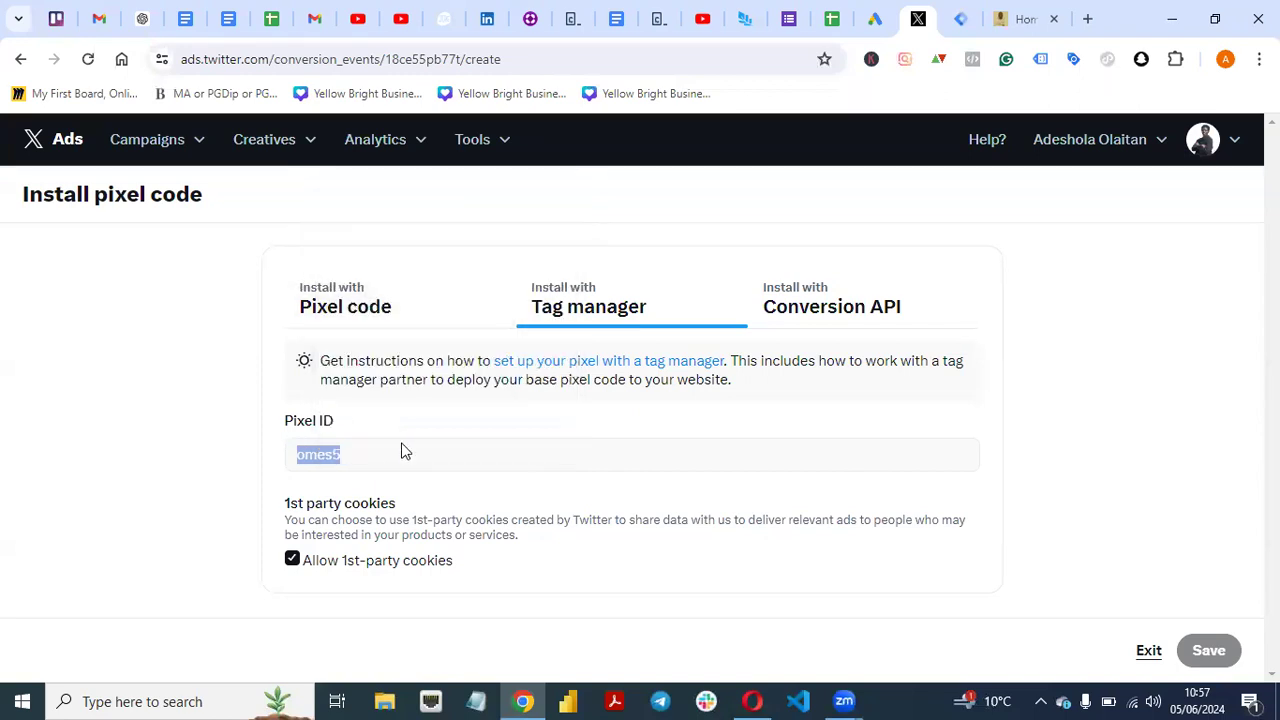
left_click(1149, 651)
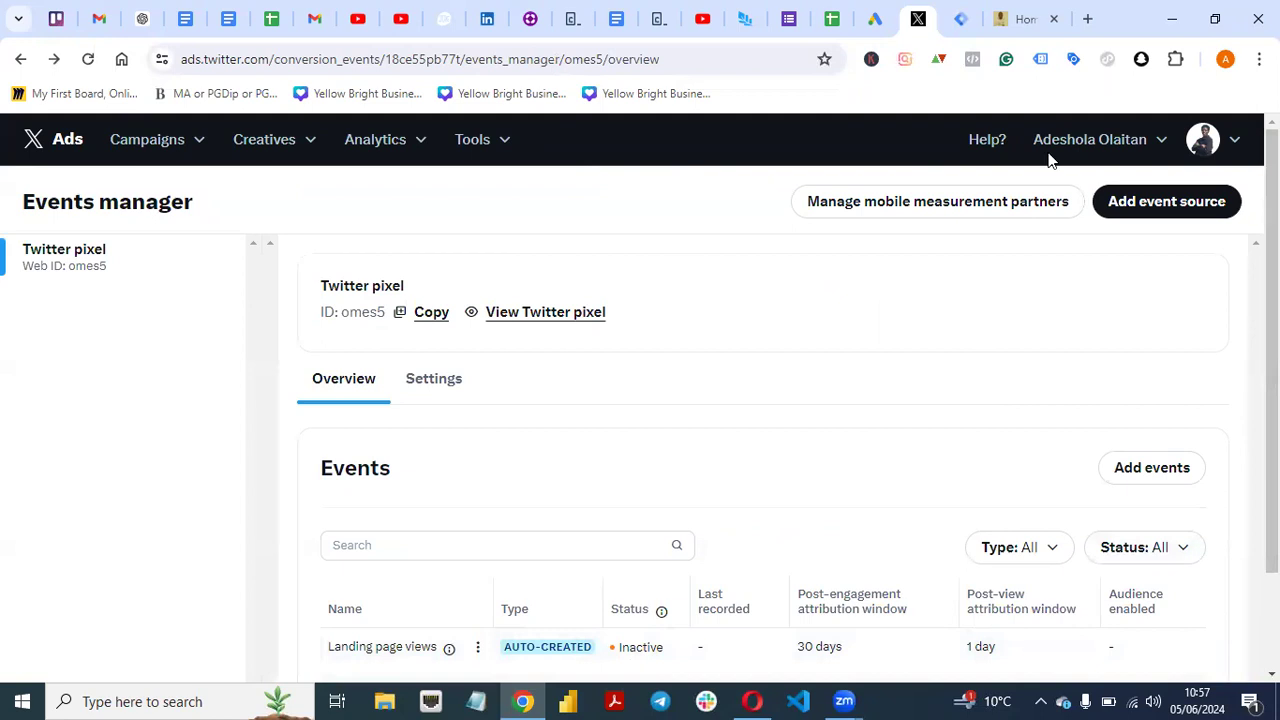
Select the Twitter pixel ID in X Ads, then open GTM's Community Template Gallery from Templates.
left_click(960, 19)
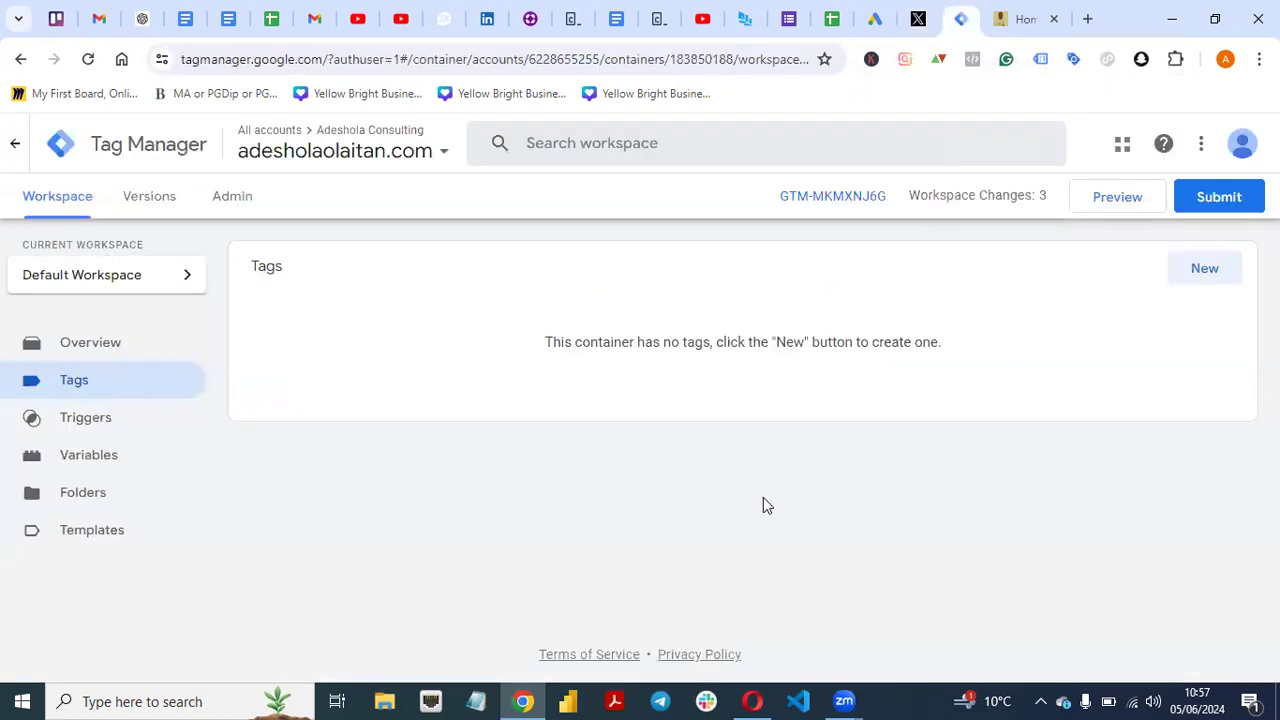
left_click(919, 24)
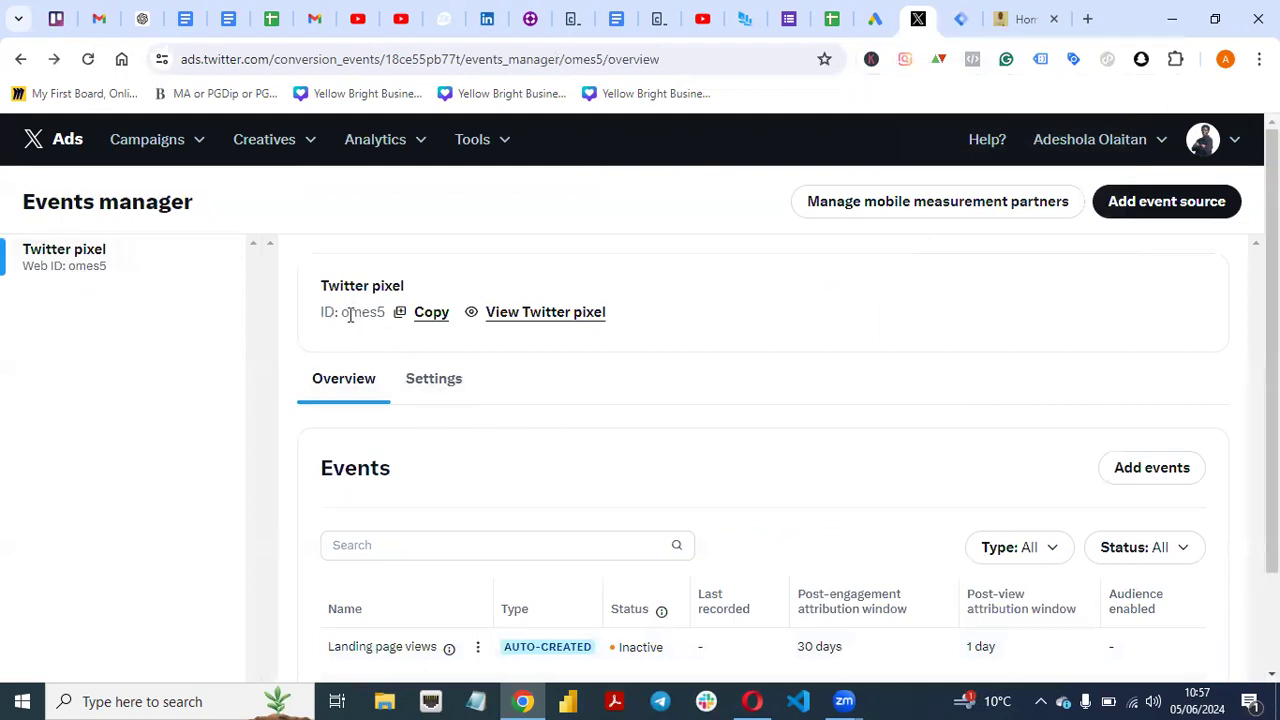
left_click_drag(342, 316, 386, 318)
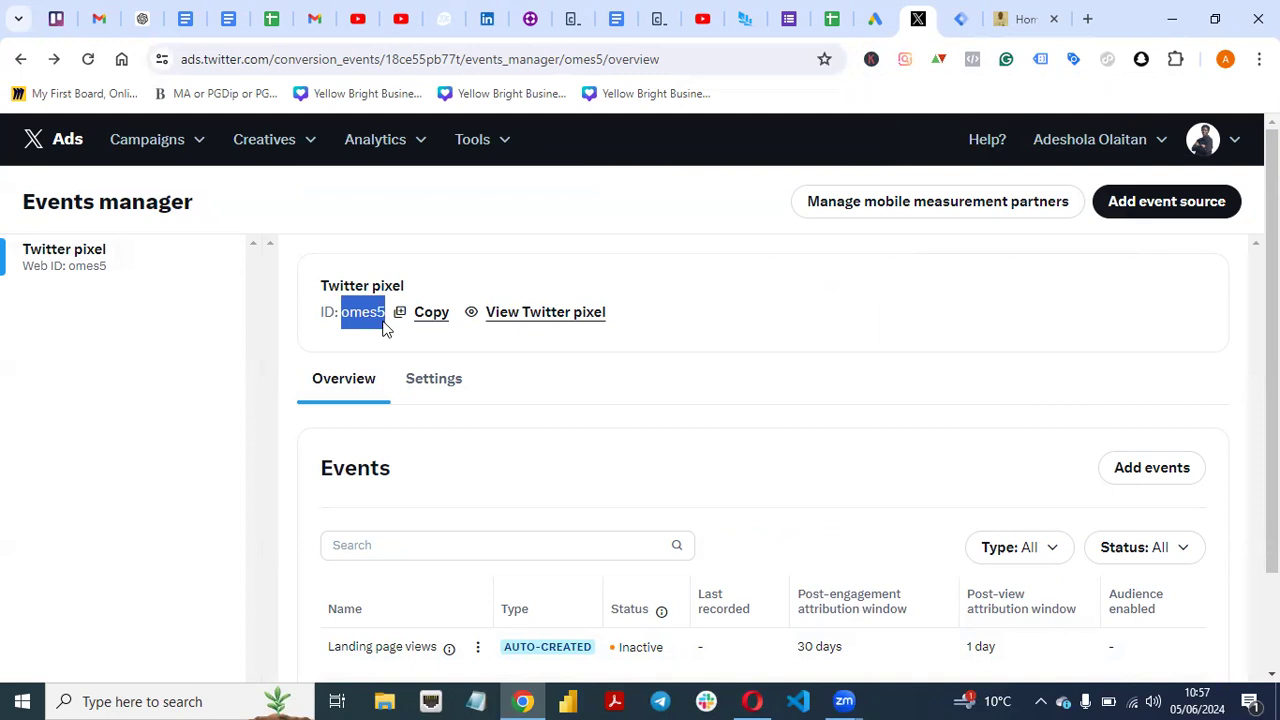
left_click(968, 18)
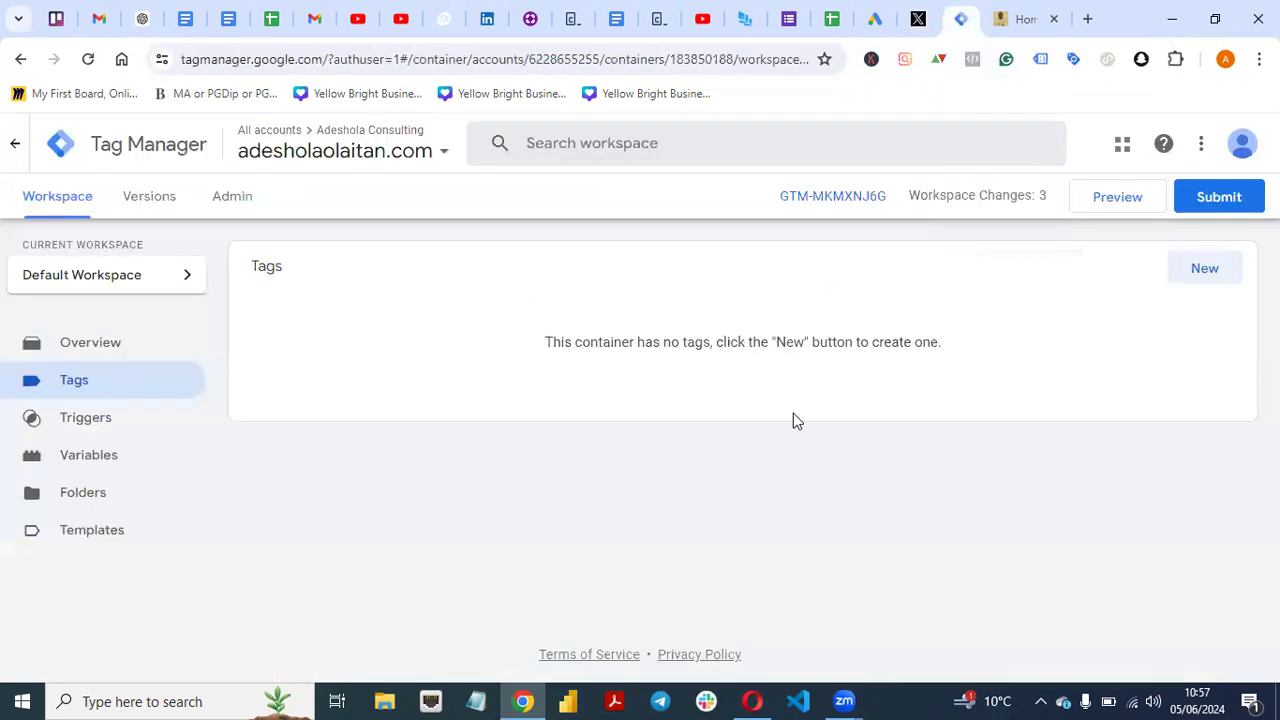
left_click(90, 536)
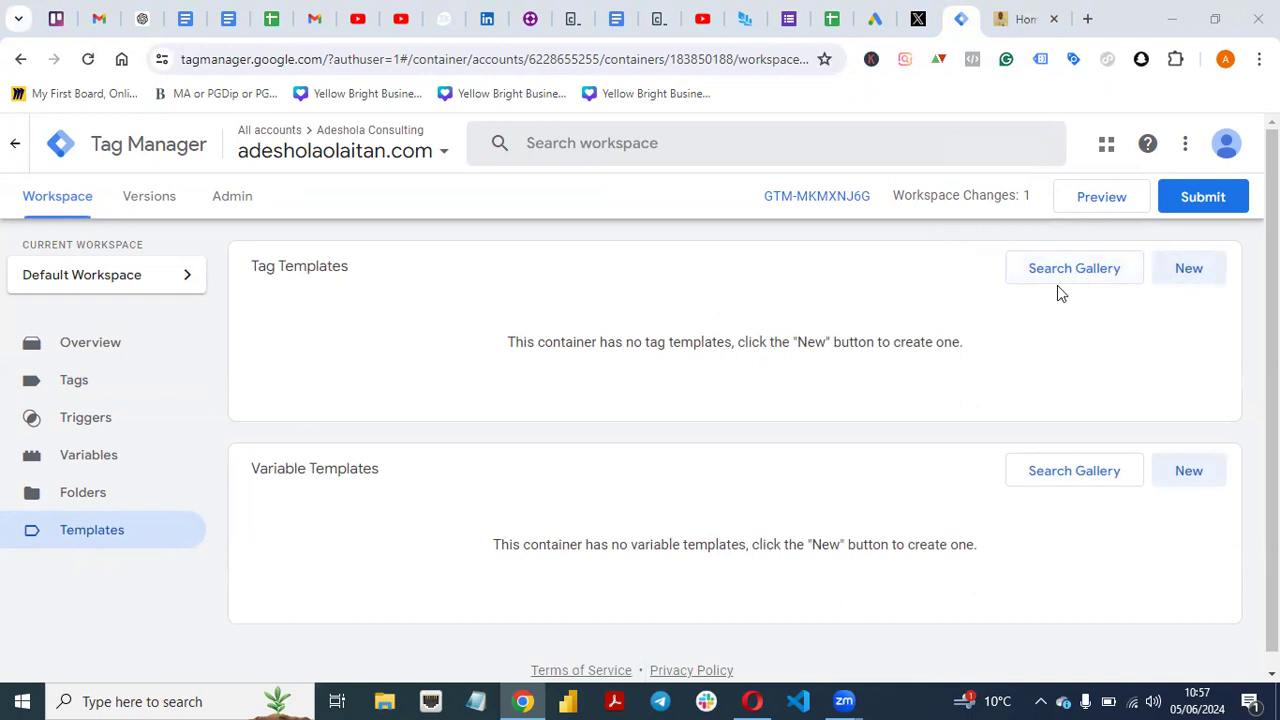
left_click(1100, 288)
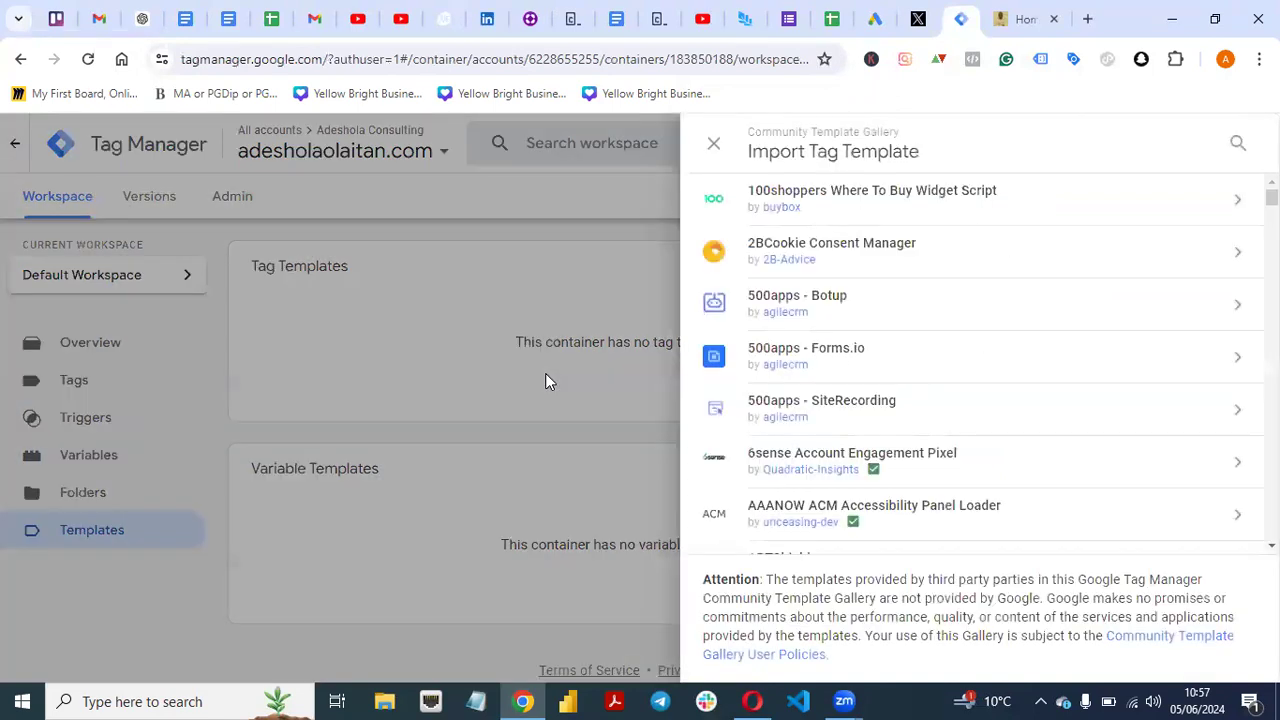
Search the gallery for 'twitter' and add the Twitter Base Pixel template to the workspace.
left_click(546, 376)
left_click(1085, 272)
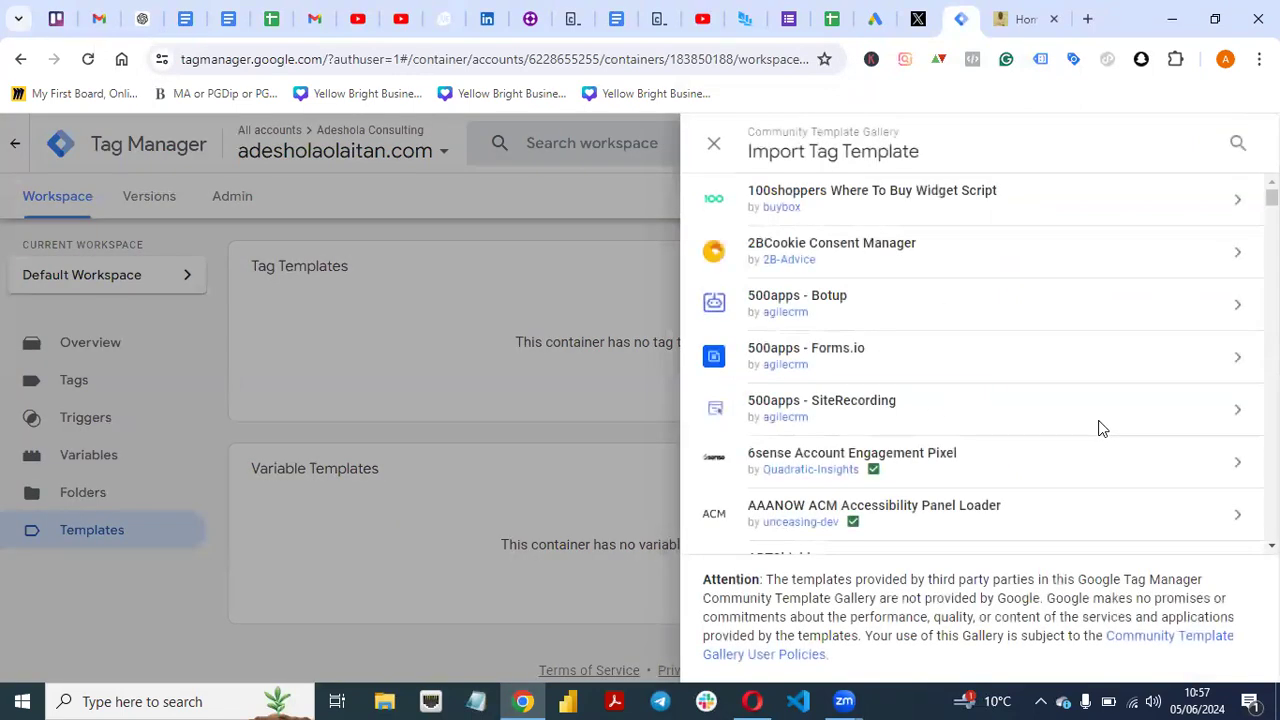
left_click(1238, 143)
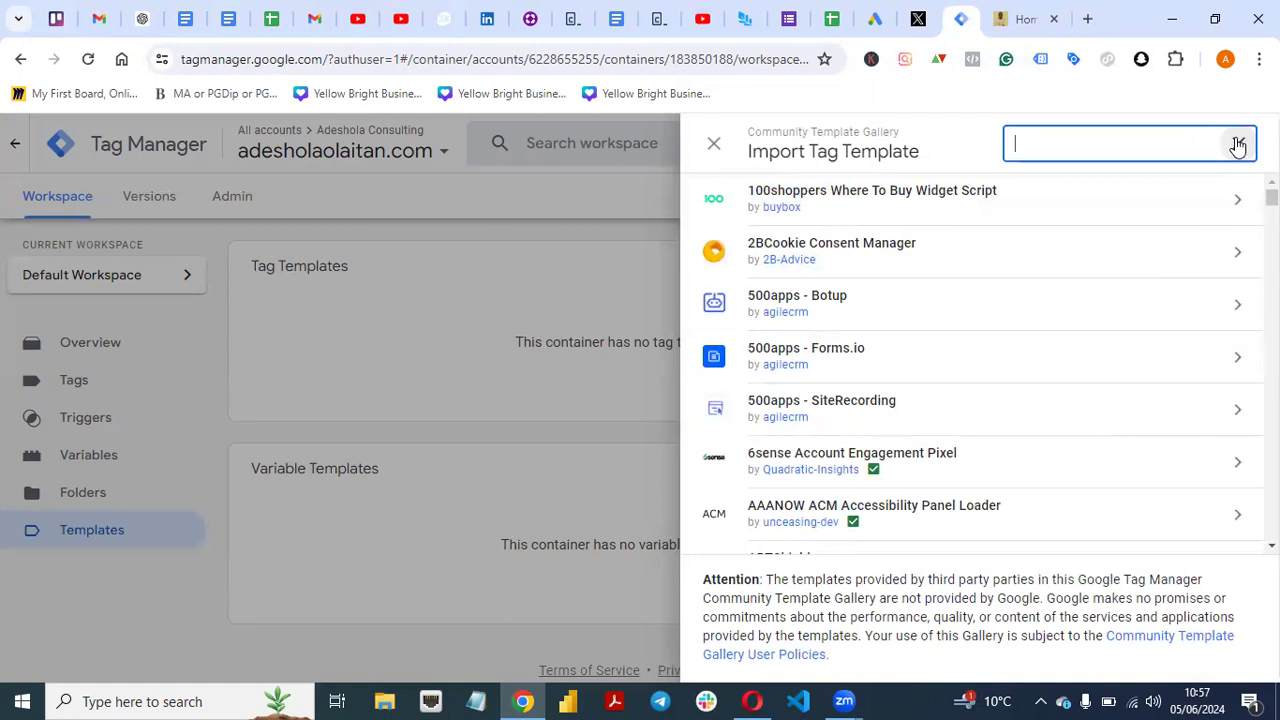
type("twitter")
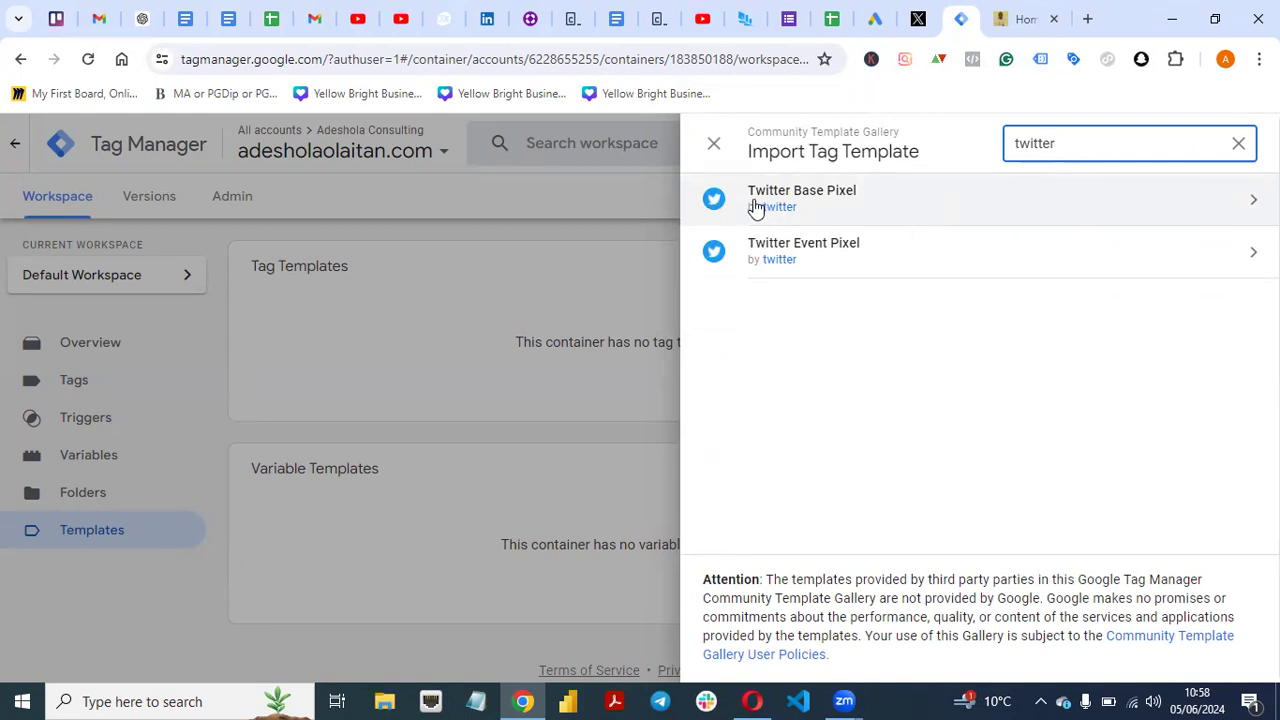
left_click(963, 210)
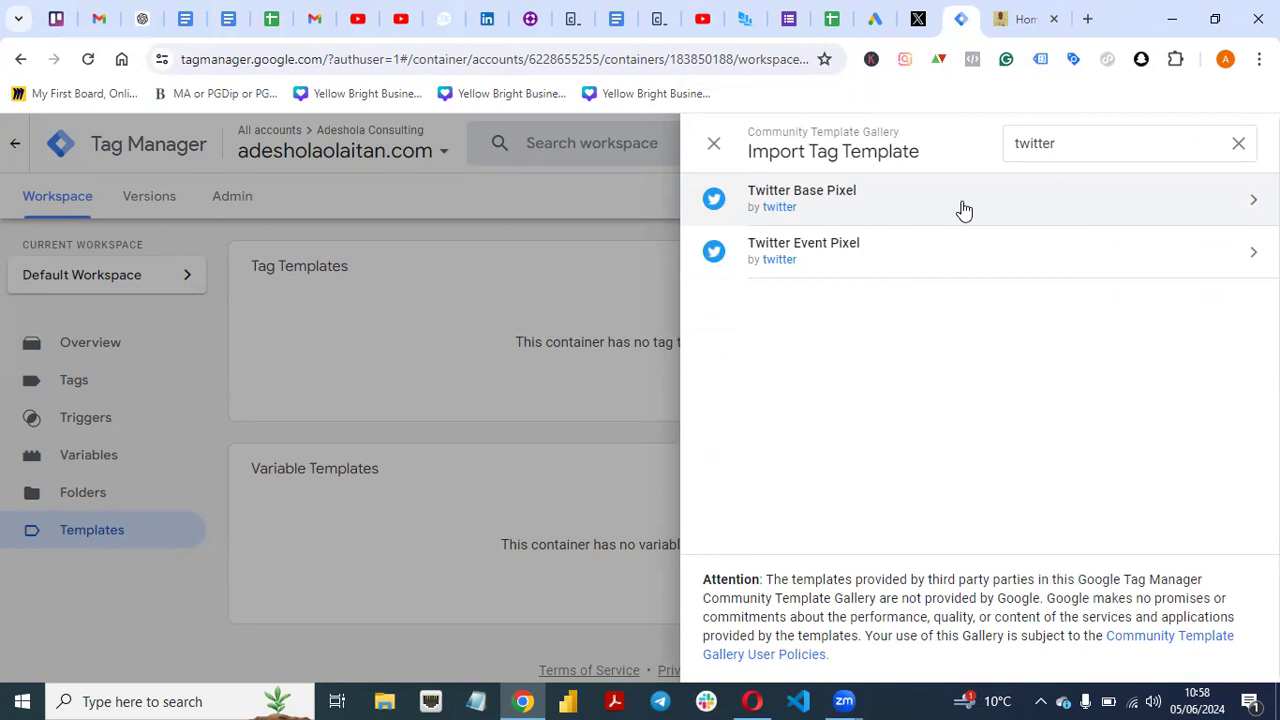
left_click(1122, 145)
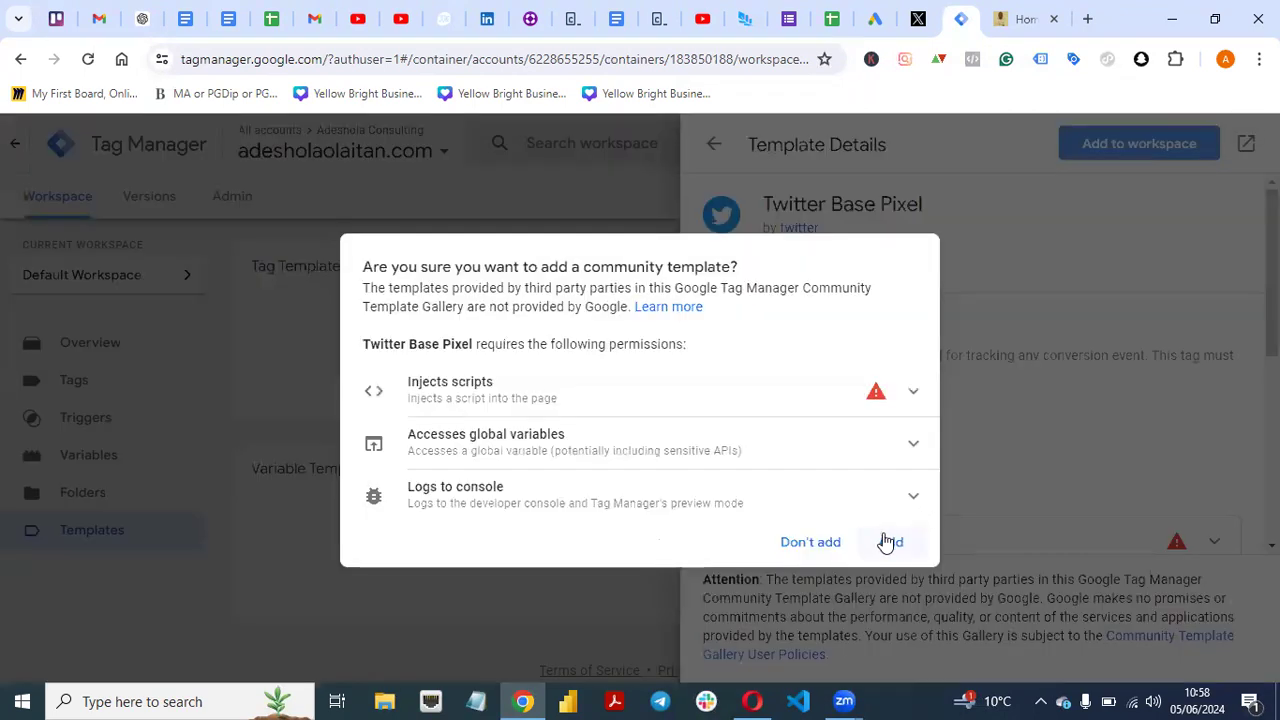
left_click(889, 542)
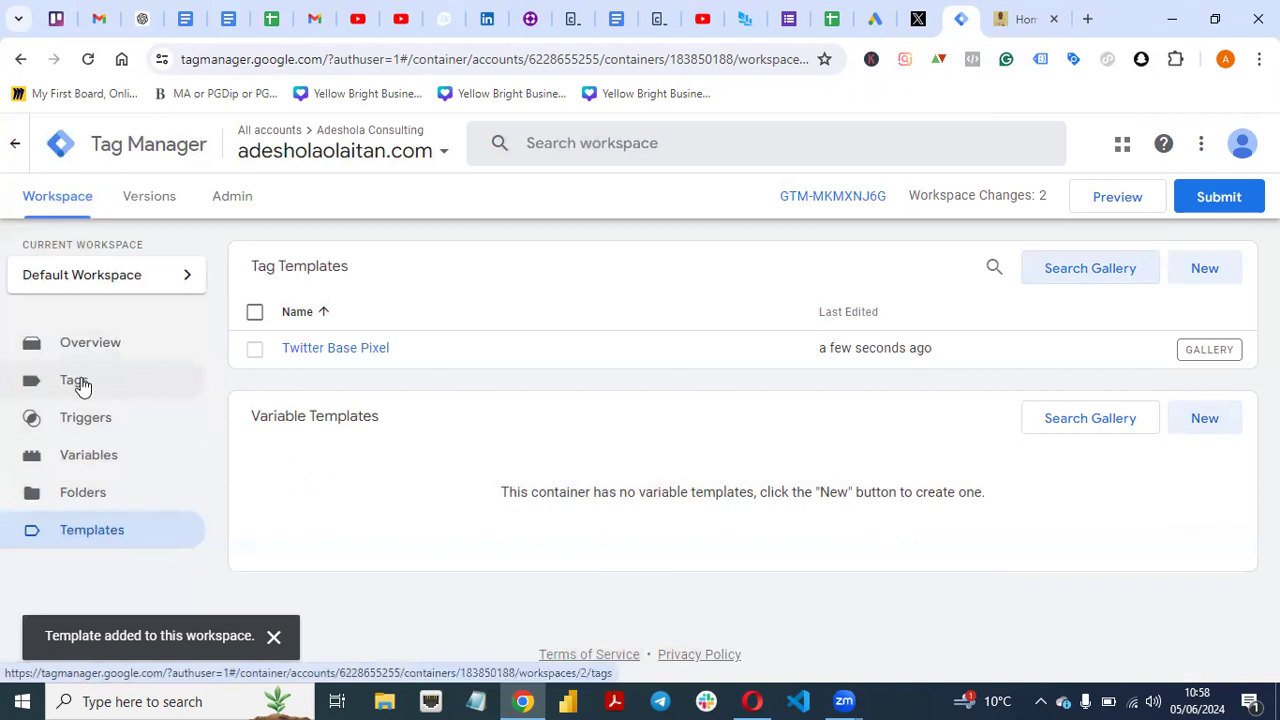
Create a new tag named 'Twitter Pixel' using the Twitter Base Pixel tag type.
left_click(80, 386)
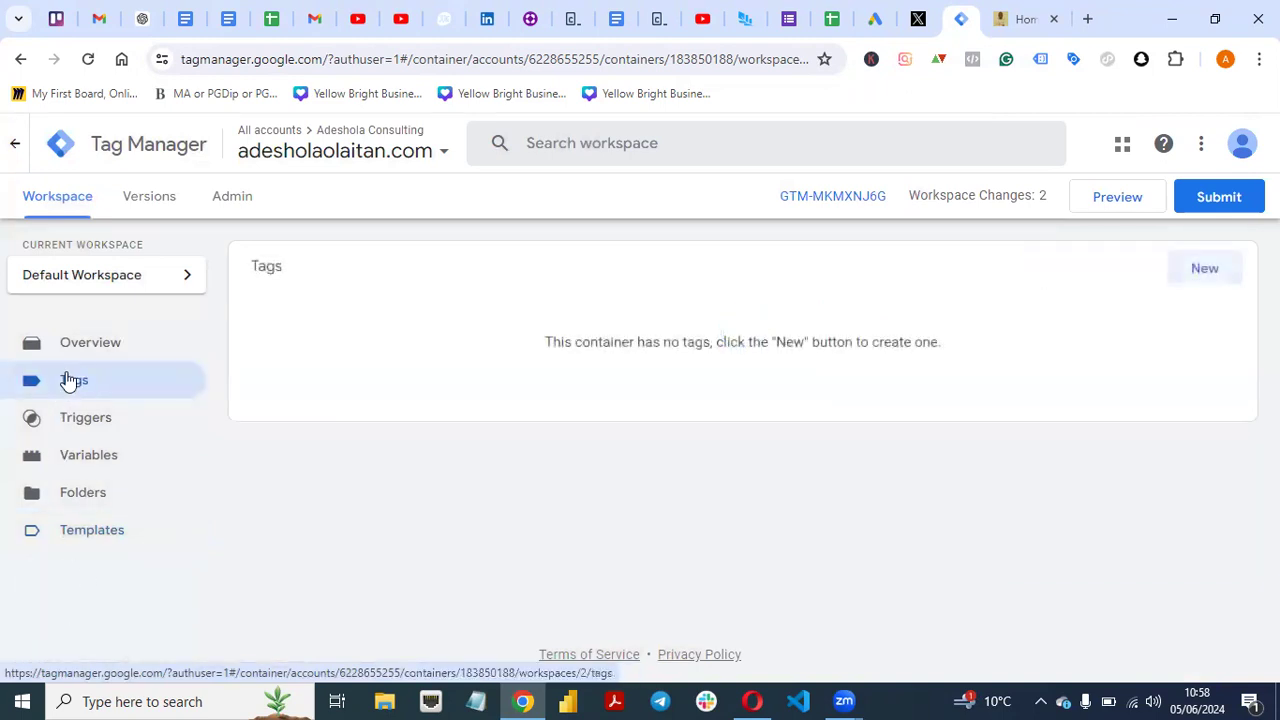
left_click(1190, 269)
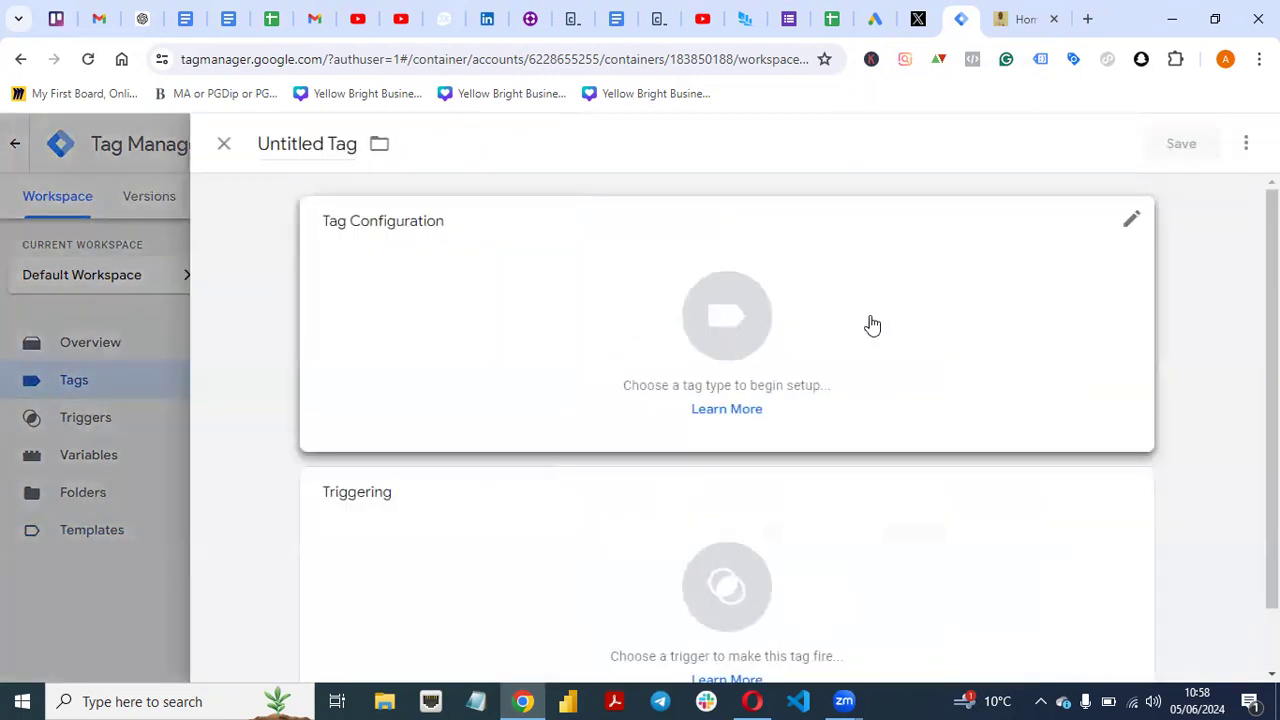
key("BackSpace")
key("BackSpace")
key("BackSpace")
key("BackSpace")
key("BackSpace")
key("BackSpace")
key("BackSpace")
key("BackSpace")
key("BackSpace")
key("BackSpace")
key("BackSpace")
key("BackSpace")
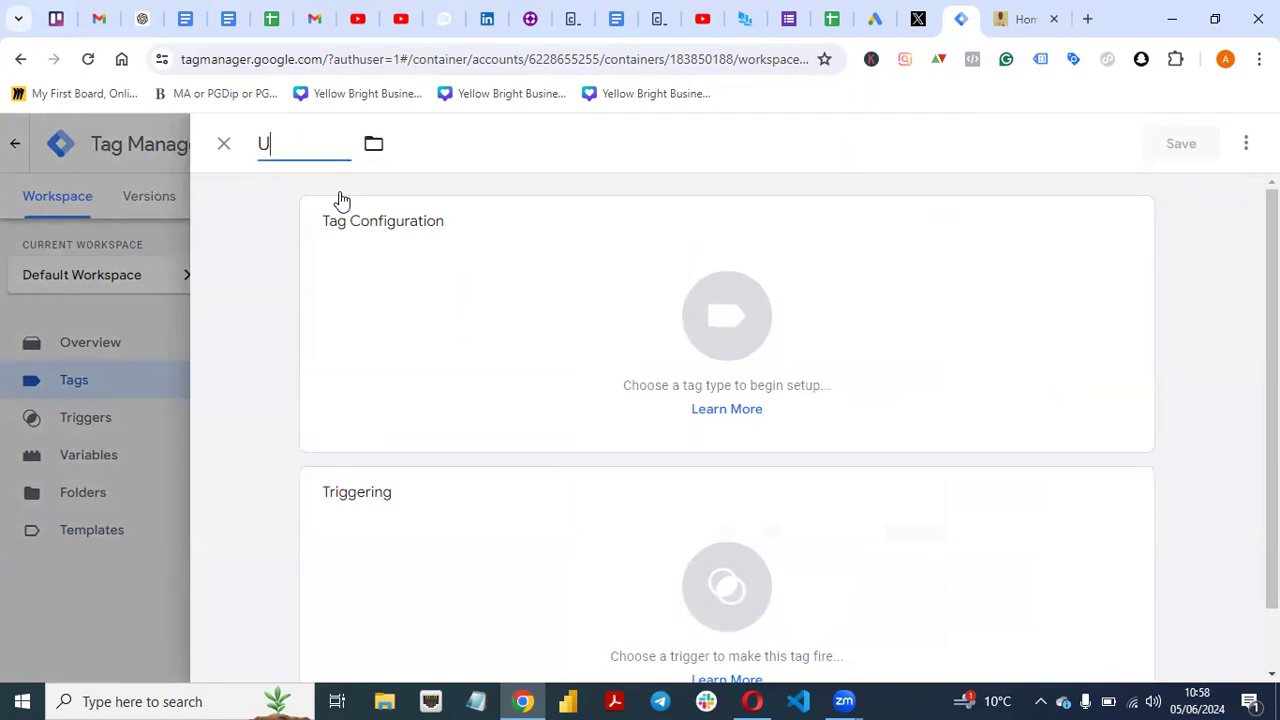
type("Twitter Pixel")
left_click(877, 318)
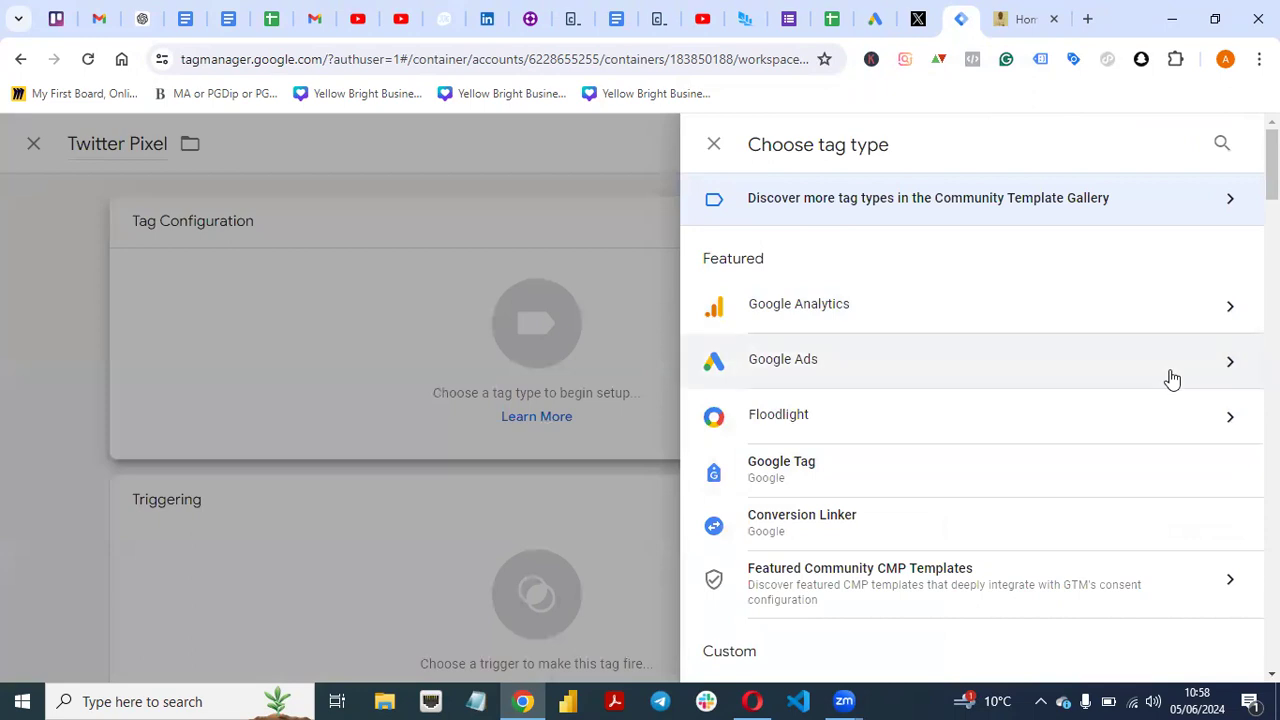
scroll(1271, 165, "down", 3)
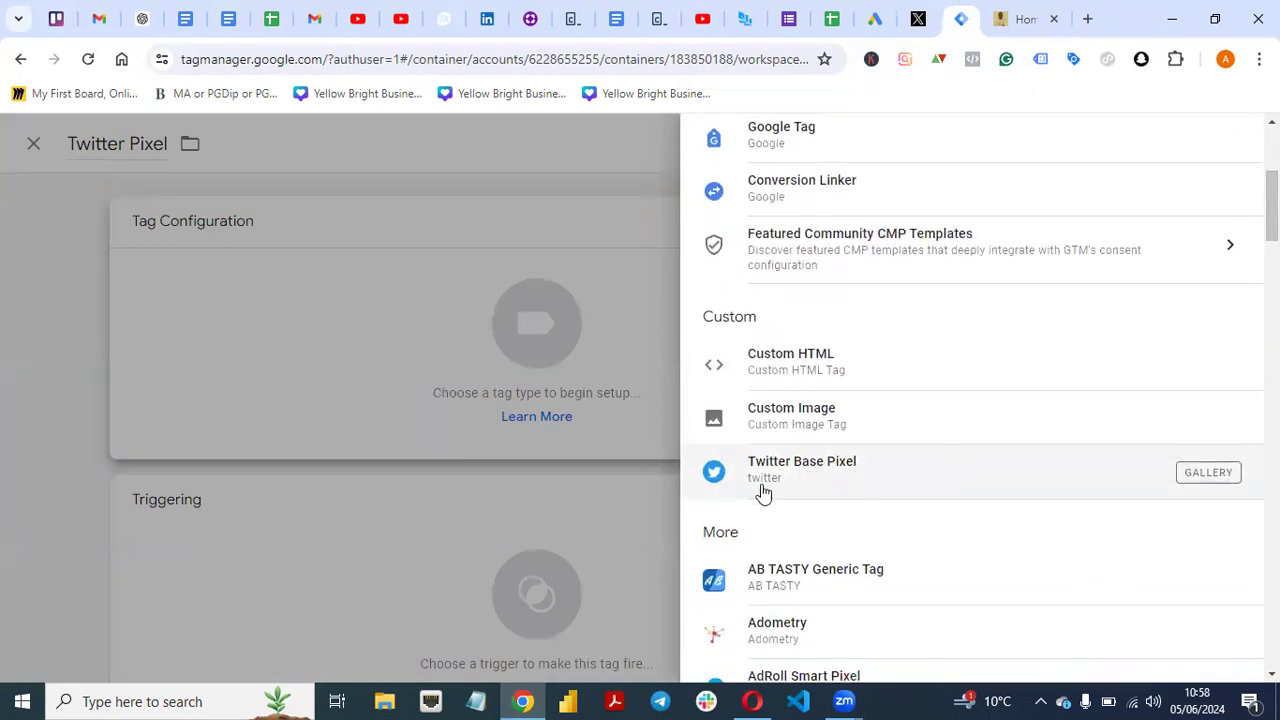
left_click(858, 480)
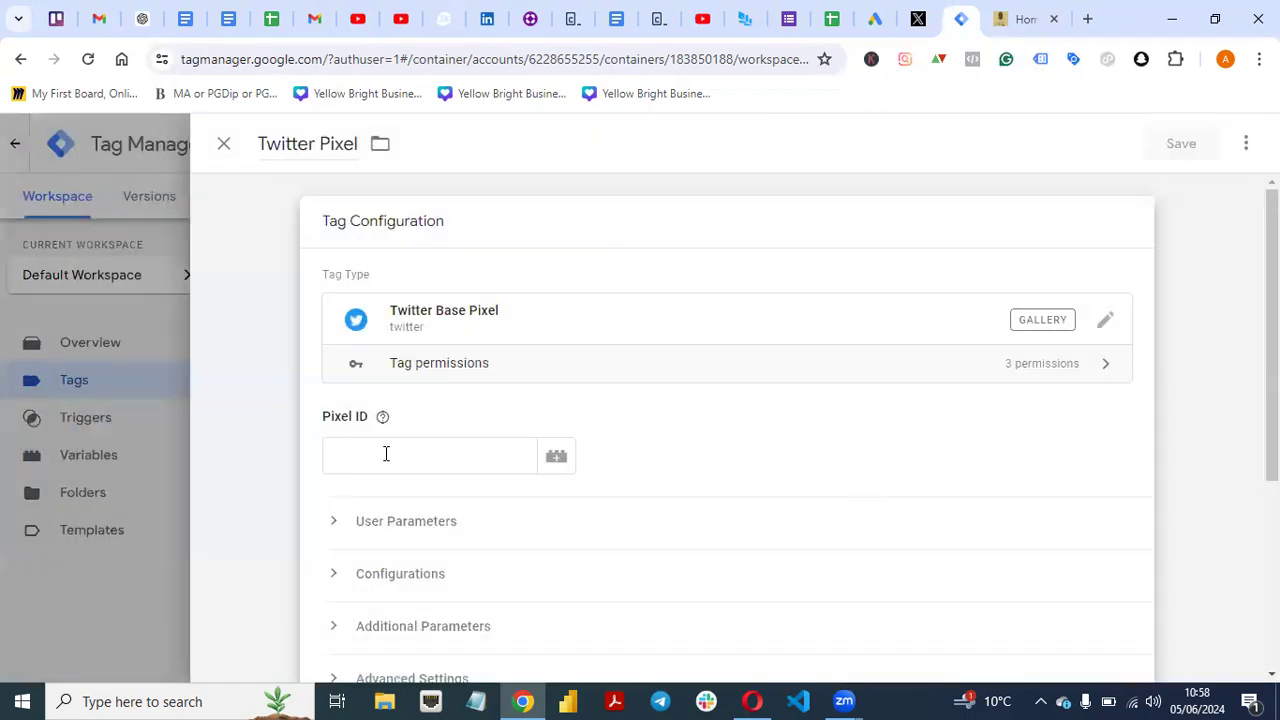
scroll(866, 384, "down", 1)
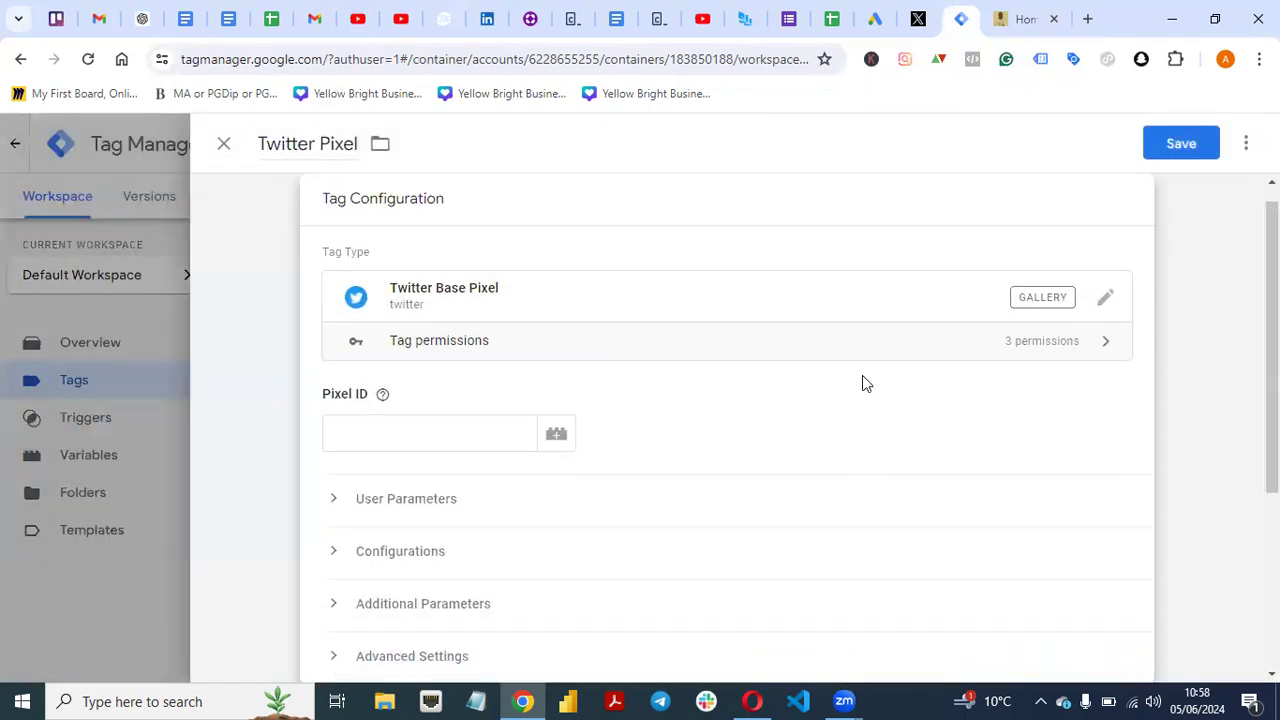
left_click(918, 19)
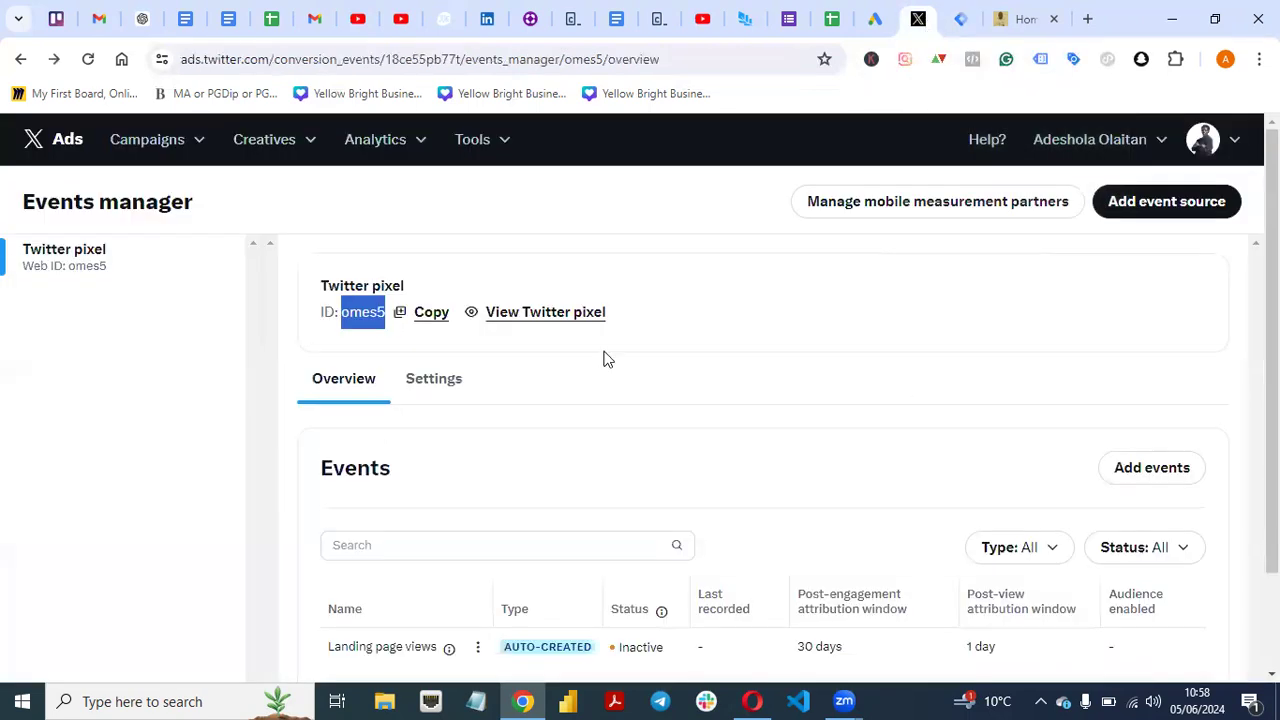
Select the Twitter pixel ID in X Ads and return to the Twitter Pixel tag editor.
left_click(355, 337)
left_click_drag(344, 316, 385, 316)
key("ctrl+c")
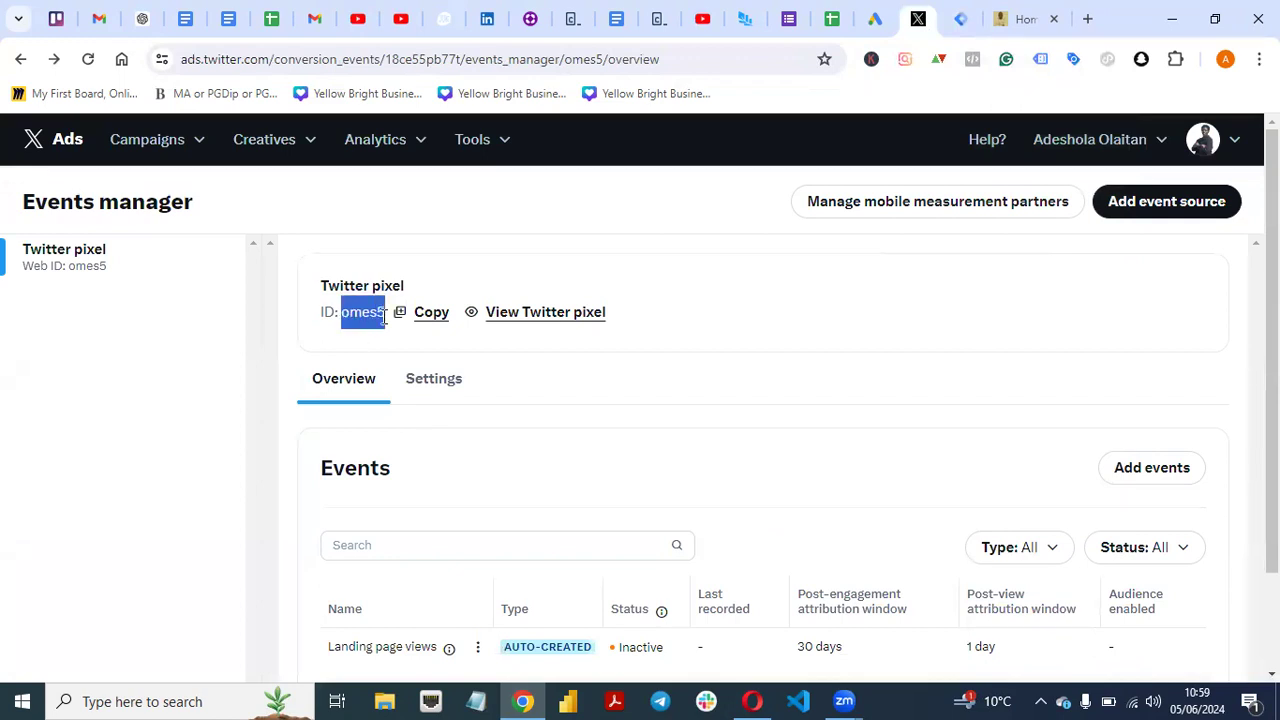
left_click(958, 30)
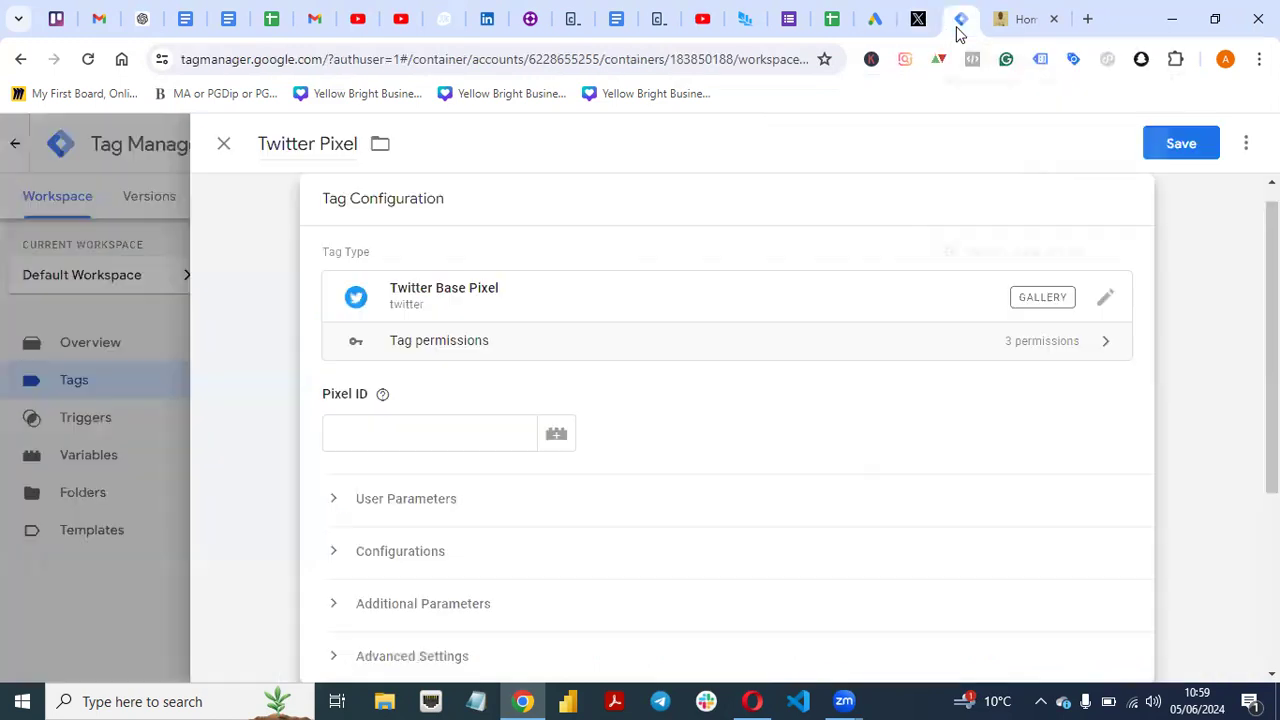
left_click(386, 432)
key("ctrl+v")
key("BackSpace")
key("BackSpace")
key("BackSpace")
key("BackSpace")
key("BackSpace")
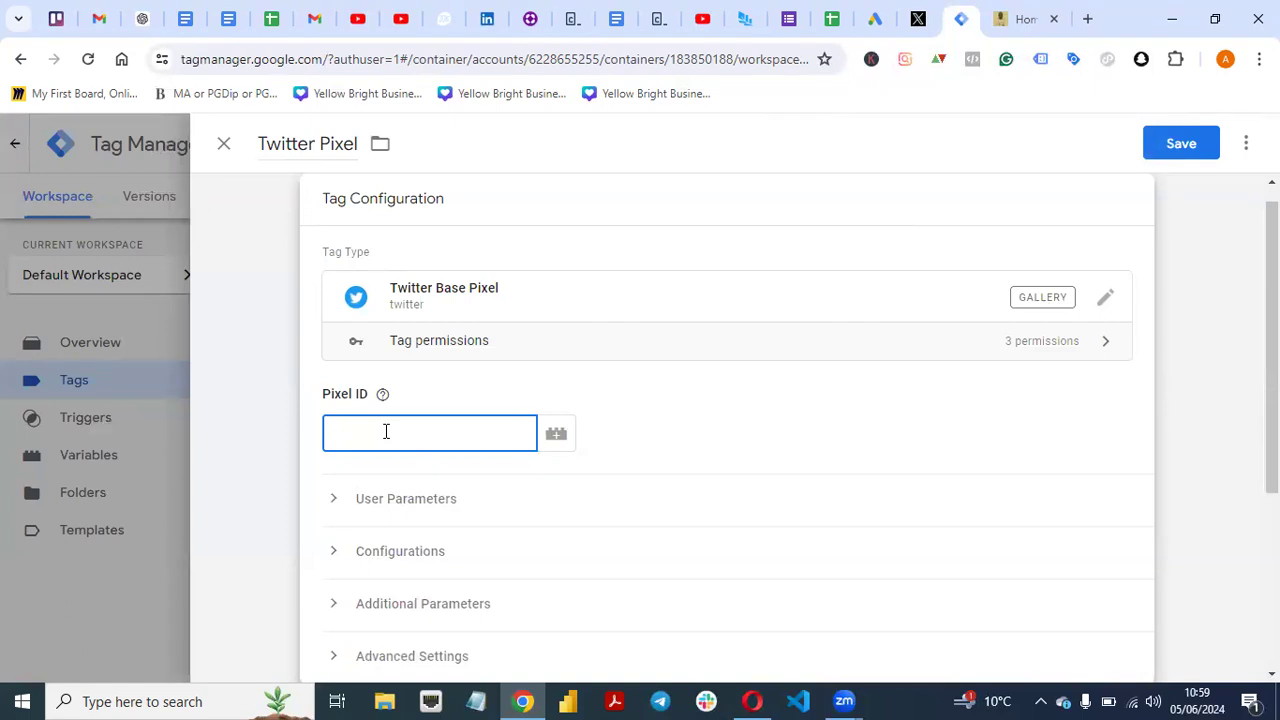
key("ctrl+v")
key("BackSpace")
key("BackSpace")
key("BackSpace")
key("BackSpace")
key("BackSpace")
Delete the existing Twitter Constant variable and reopen the Pixel ID variable list.
left_click(557, 433)
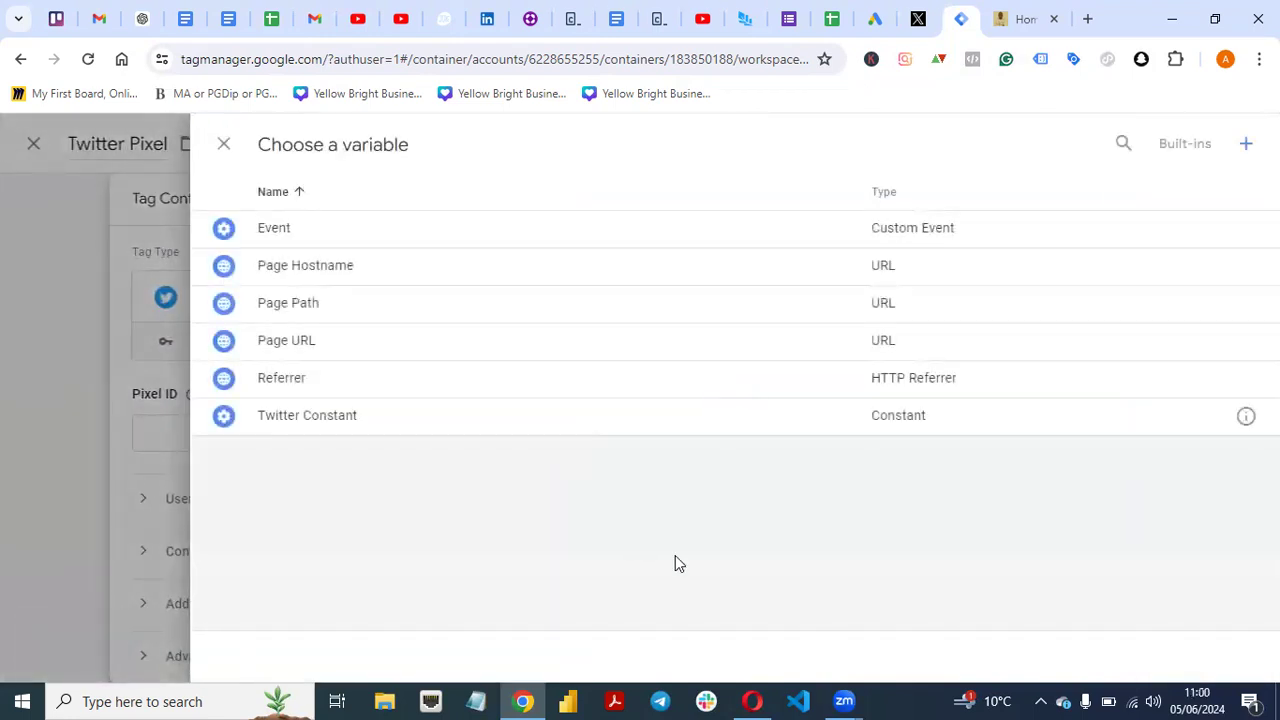
left_click(1245, 418)
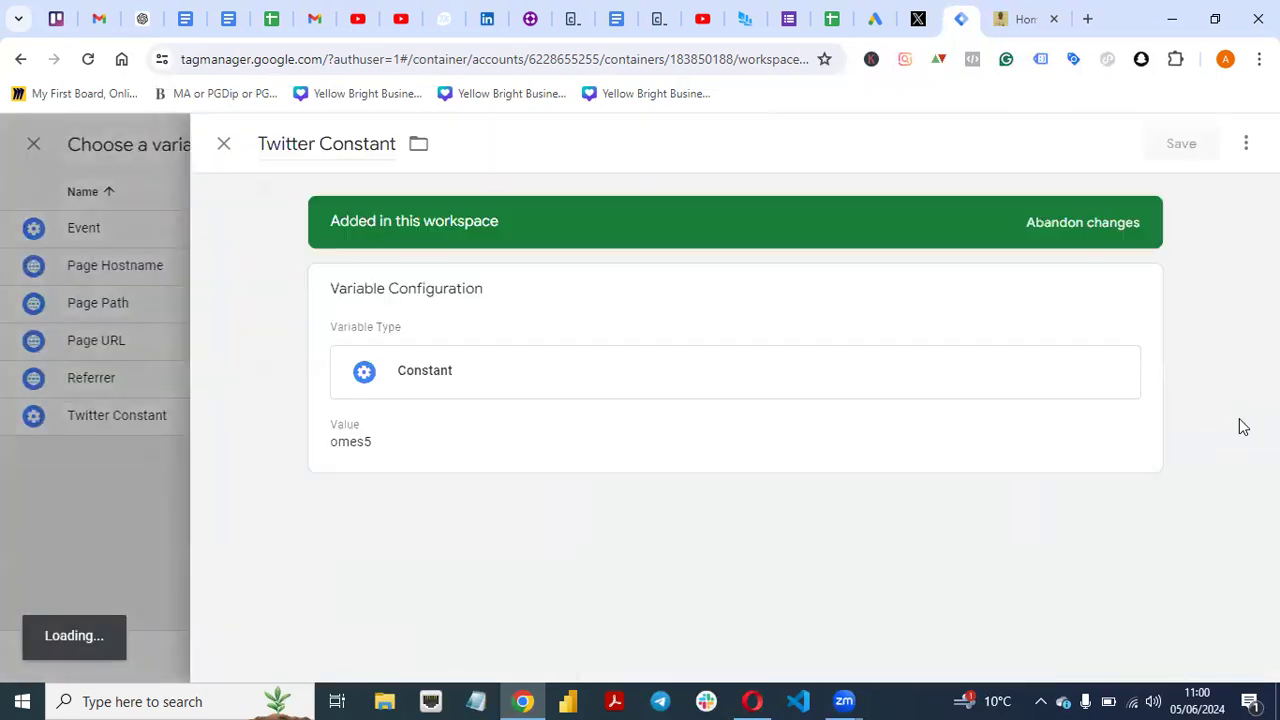
left_click(1246, 143)
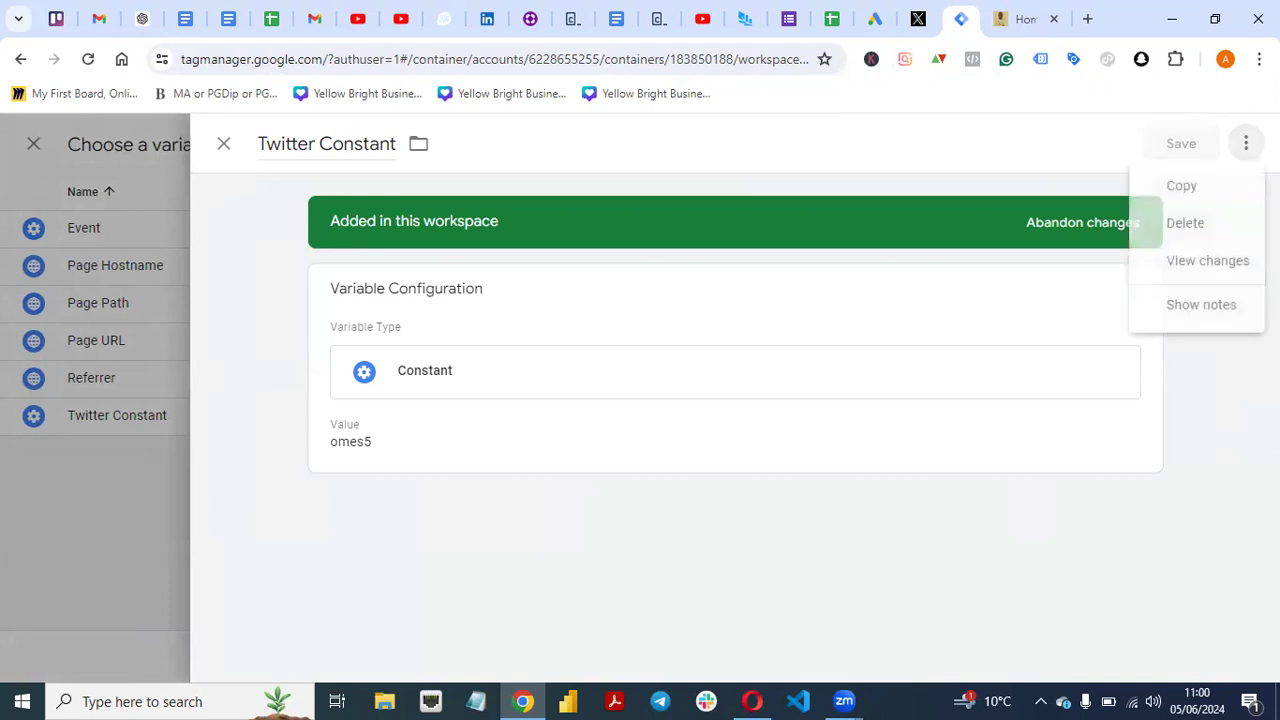
left_click(1190, 224)
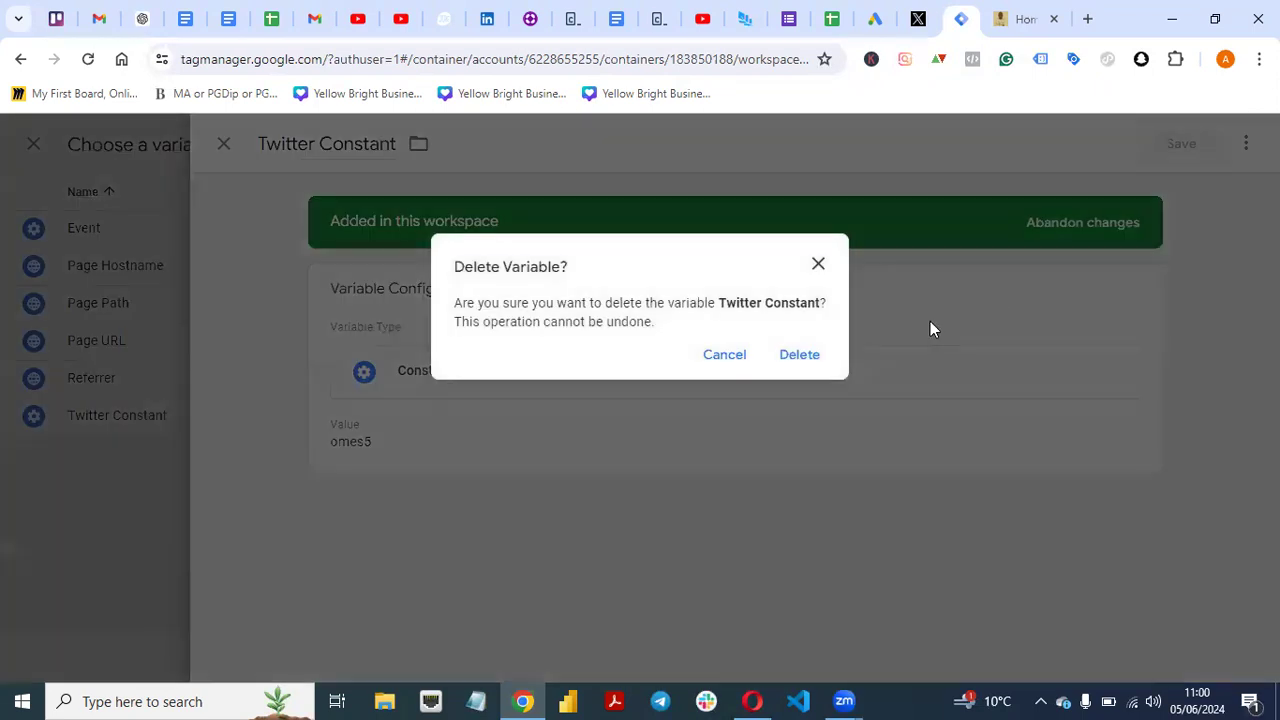
left_click(808, 362)
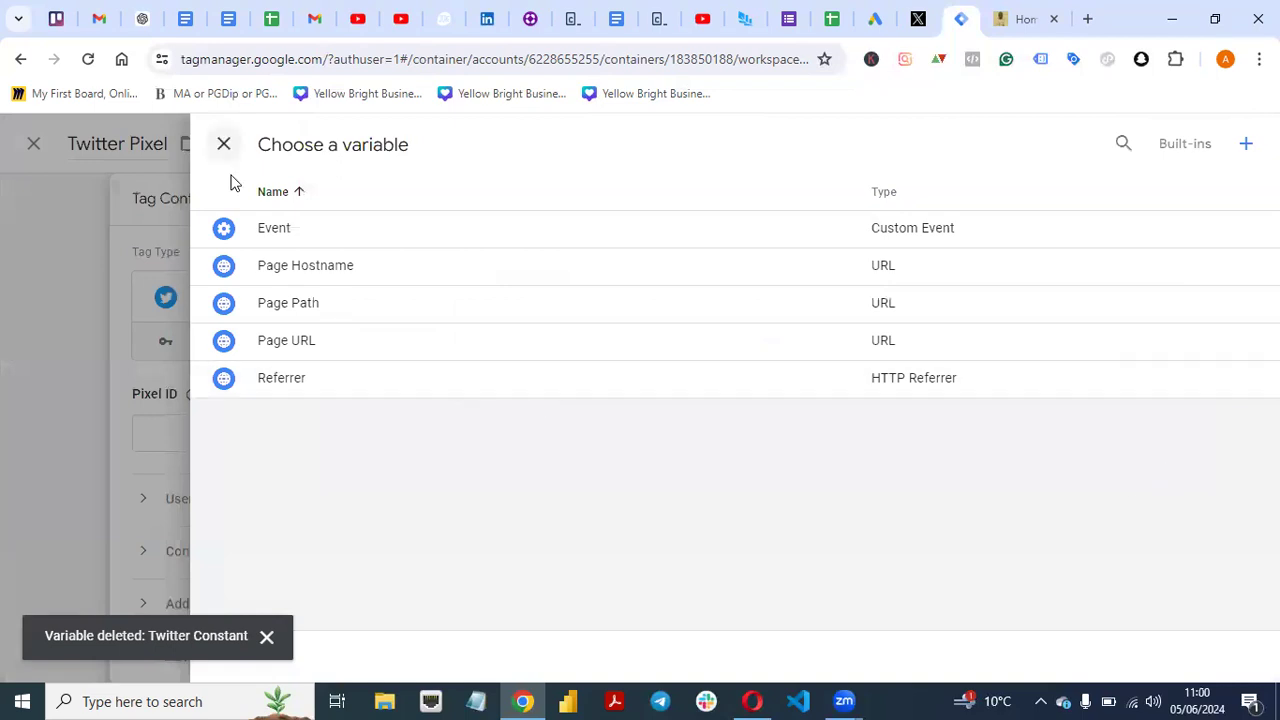
left_click(223, 144)
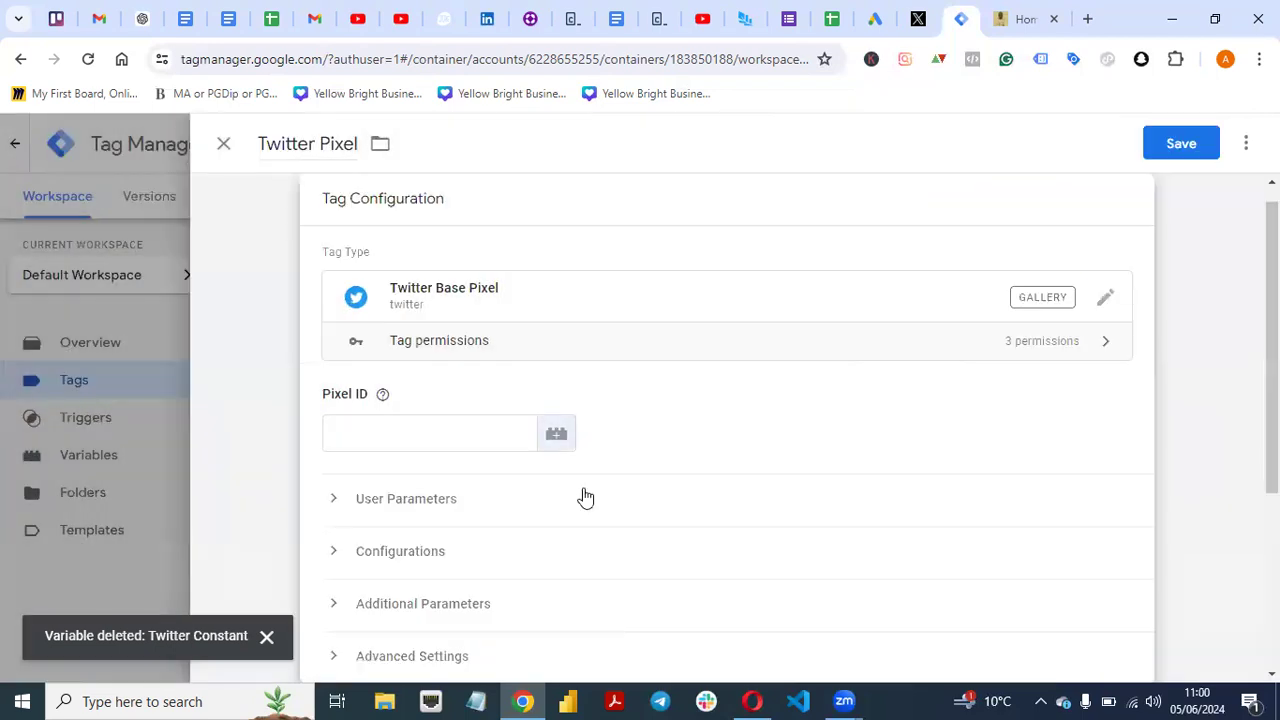
left_click(556, 433)
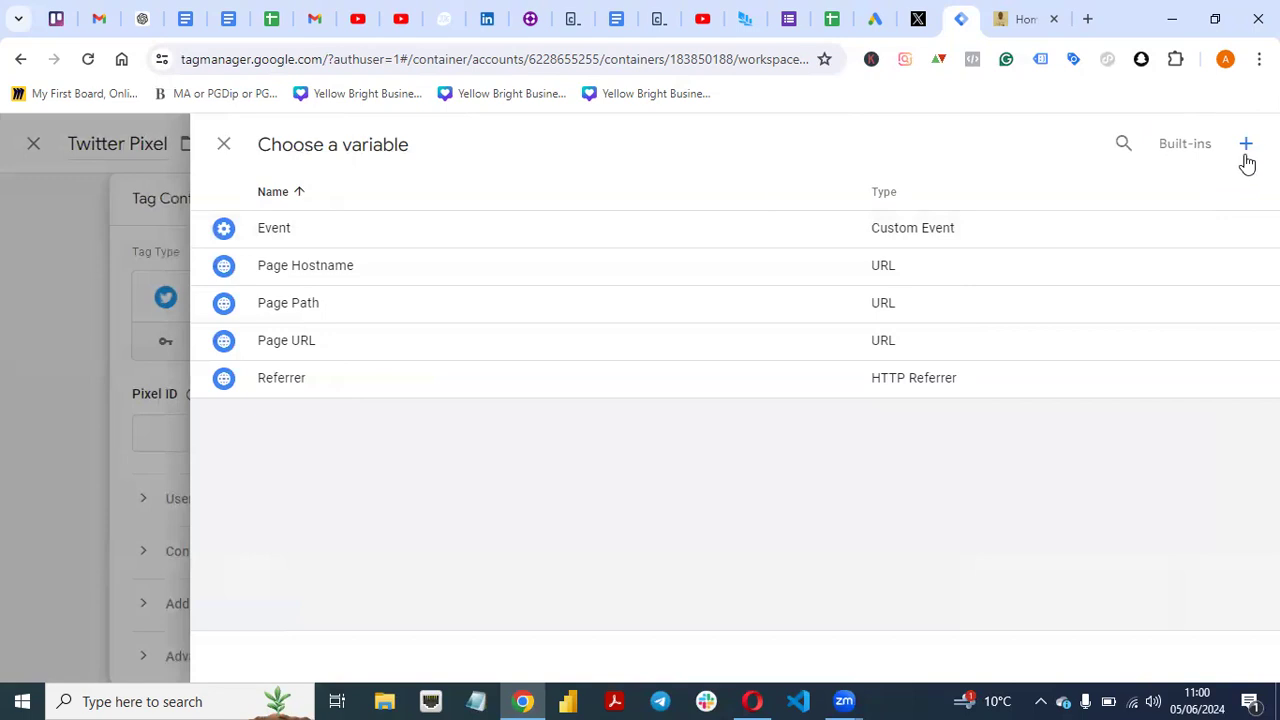
Create a new variable named 'Twitter Constant'.
left_click(1247, 146)
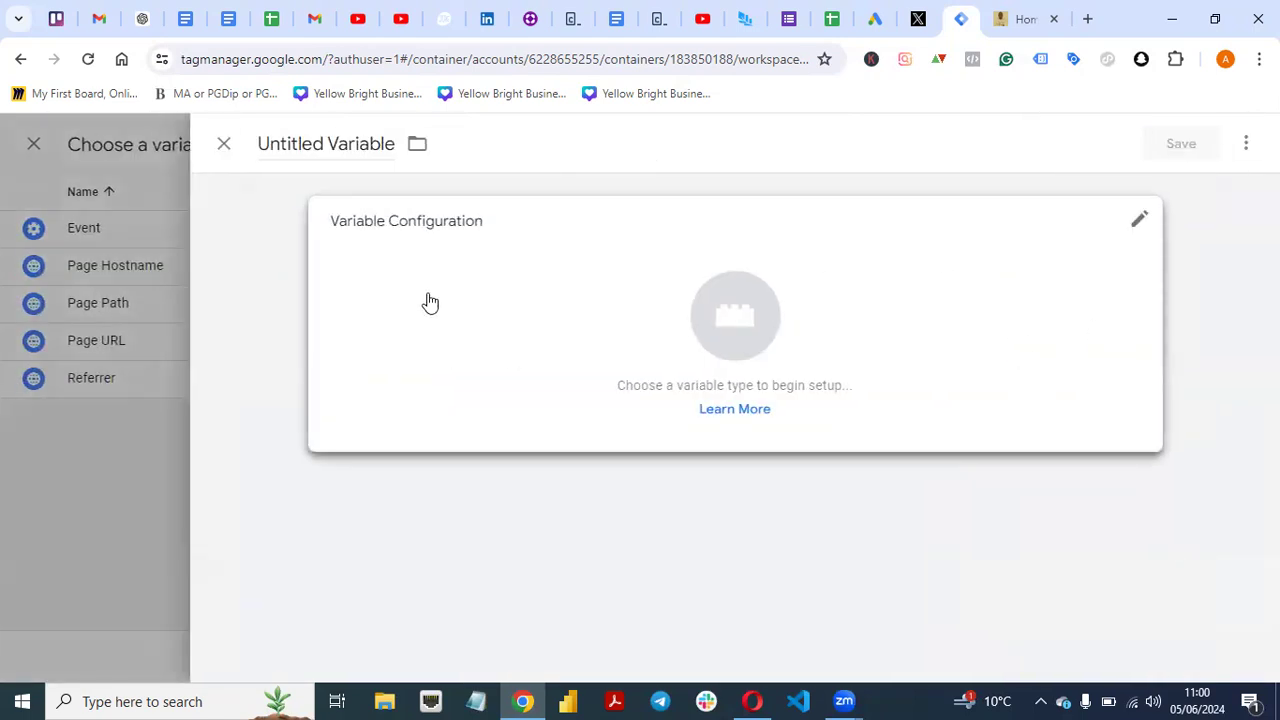
left_click(392, 143)
key("BackSpace")
key("BackSpace")
key("BackSpace")
key("BackSpace")
key("BackSpace")
key("BackSpace")
key("BackSpace")
key("BackSpace")
key("BackSpace")
key("BackSpace")
key("BackSpace")
key("BackSpace")
key("BackSpace")
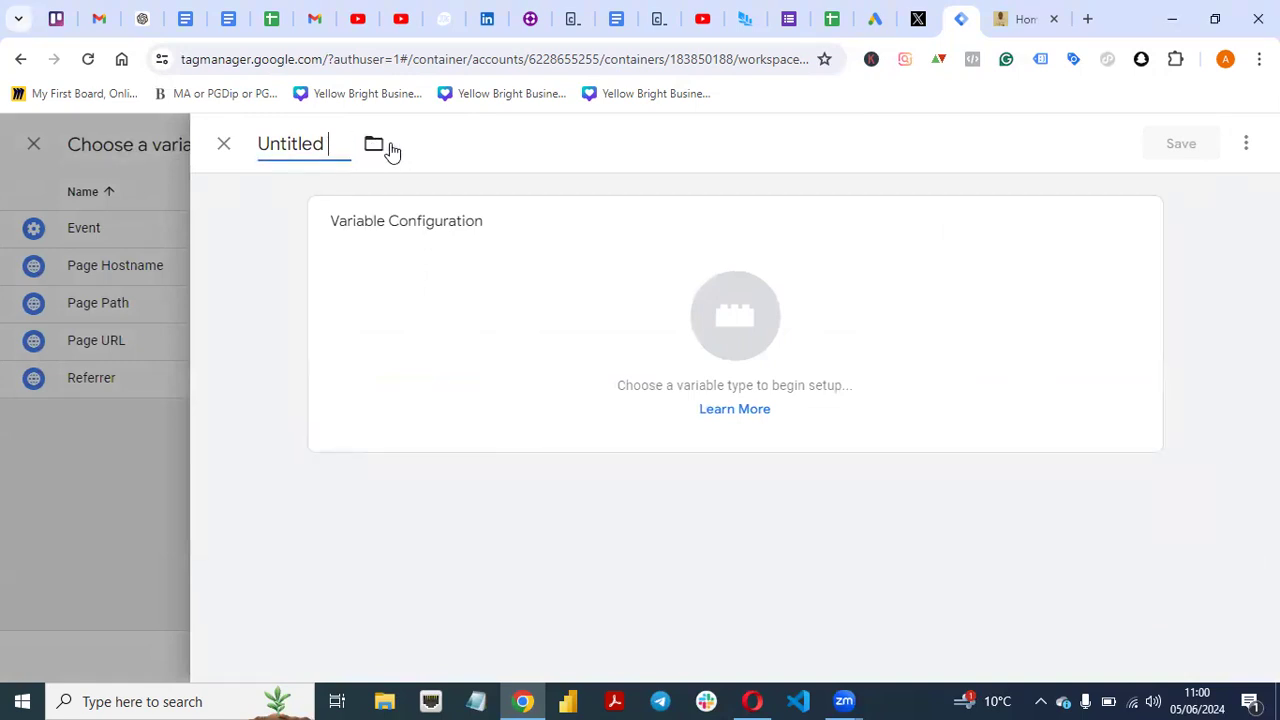
type("Twitter Cost")
key("BackSpace")
key("BackSpace")
type("nstant")
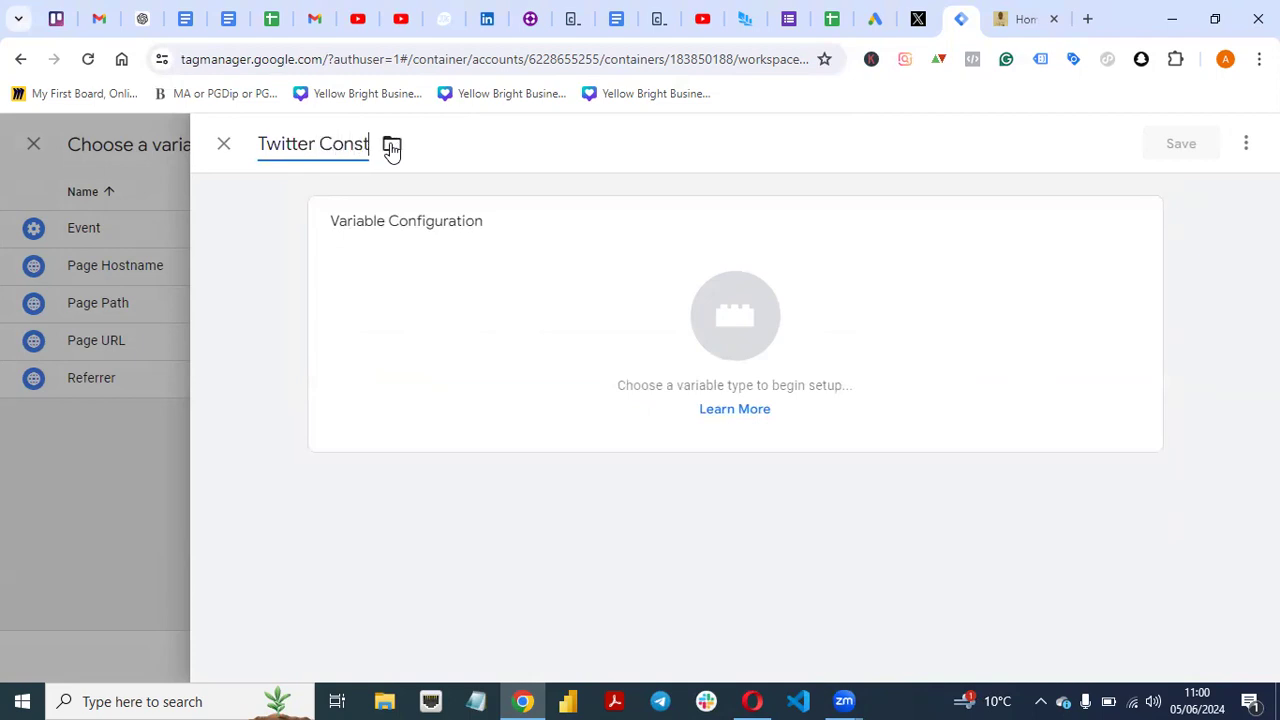
Make it a Constant holding the pasted Twitter pixel ID and save it.
left_click(906, 306)
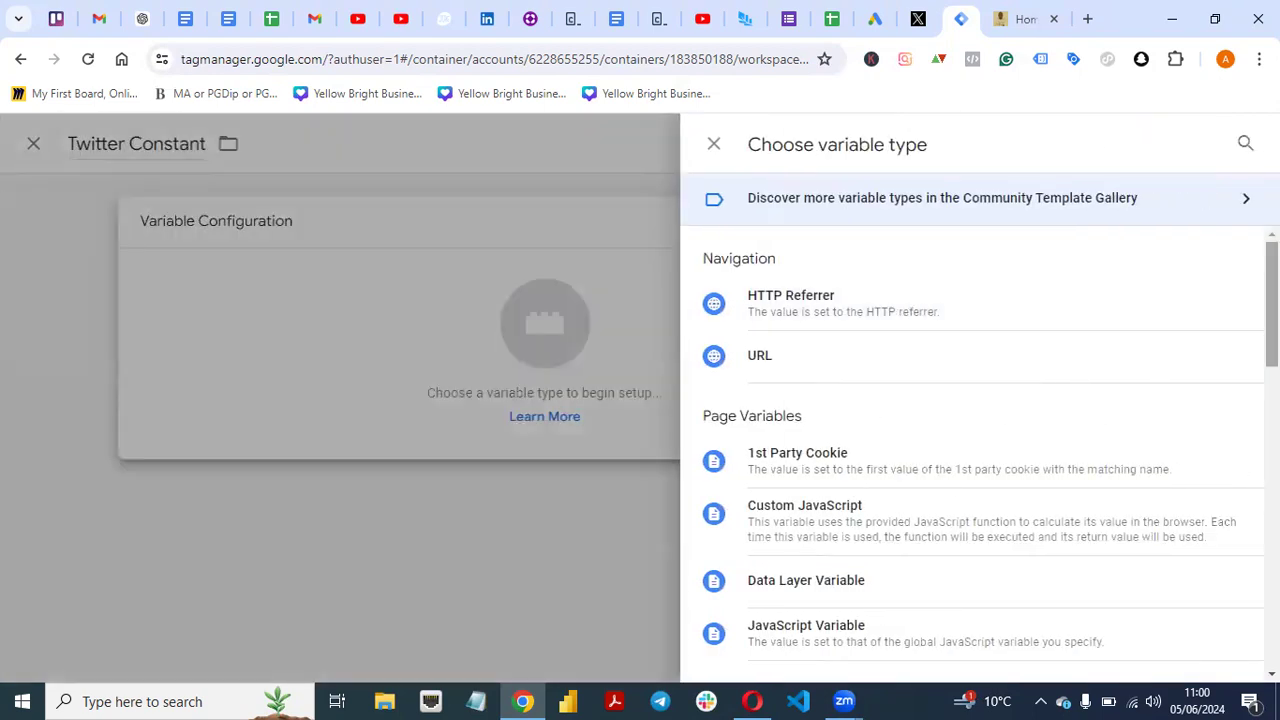
scroll(980, 450, "down", 3)
scroll(980, 450, "up", 2)
scroll(980, 450, "down", 1)
scroll(737, 234, "down", 4)
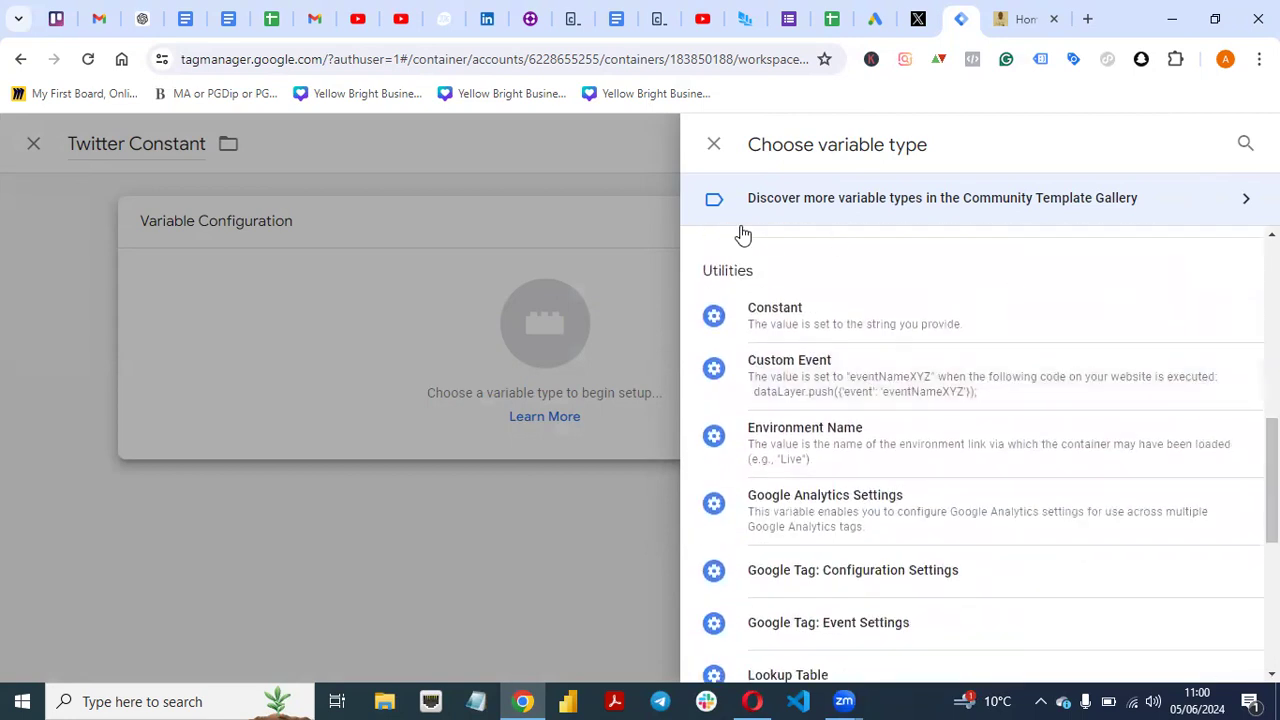
left_click(886, 314)
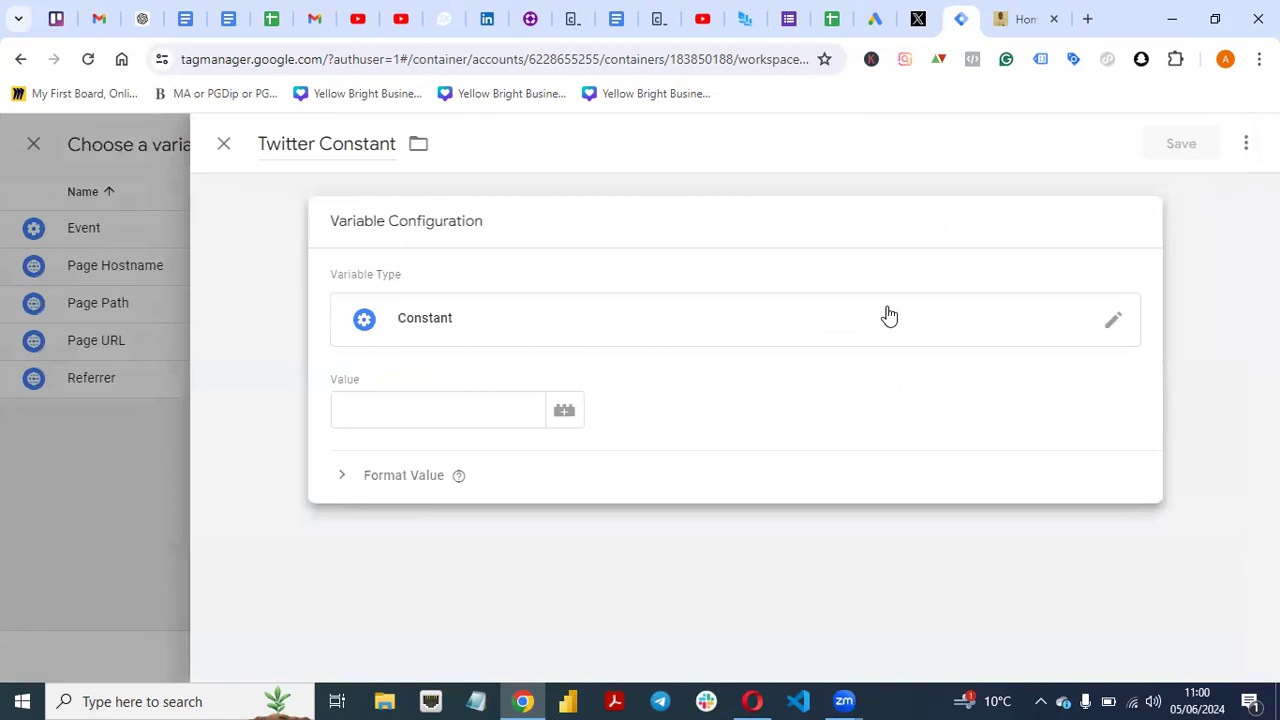
left_click(436, 414)
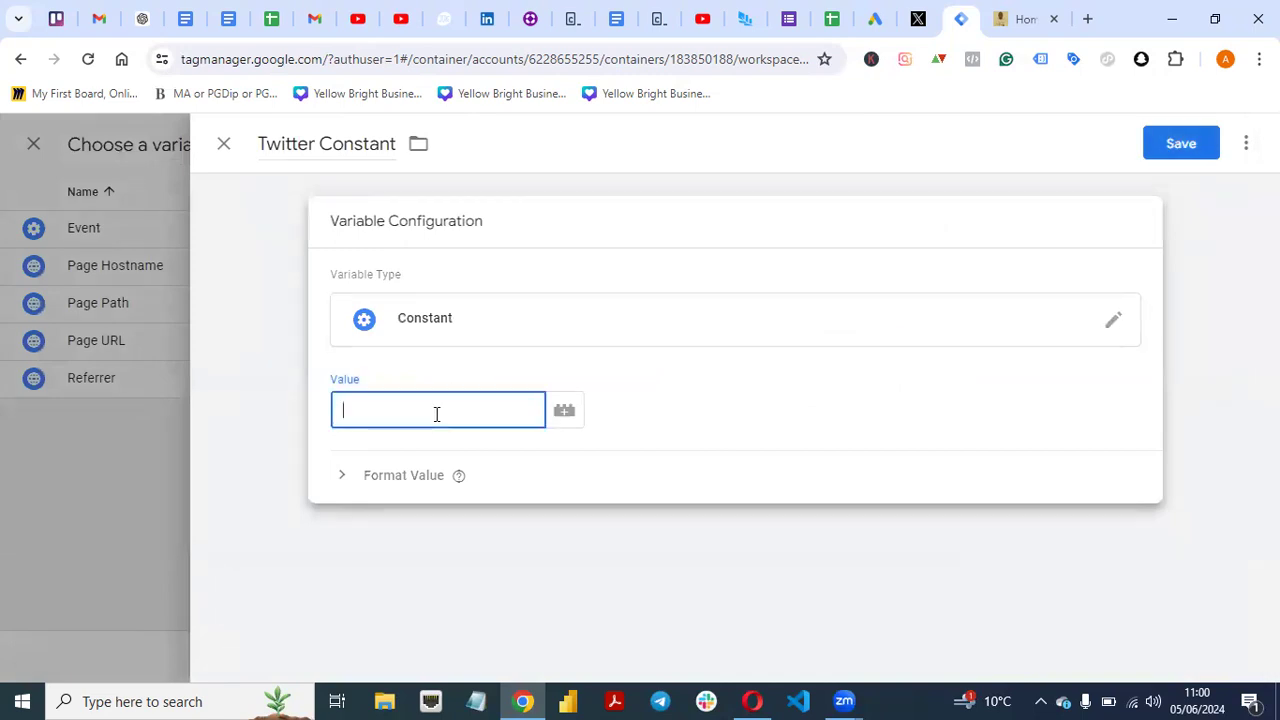
type("omes5")
left_click(716, 418)
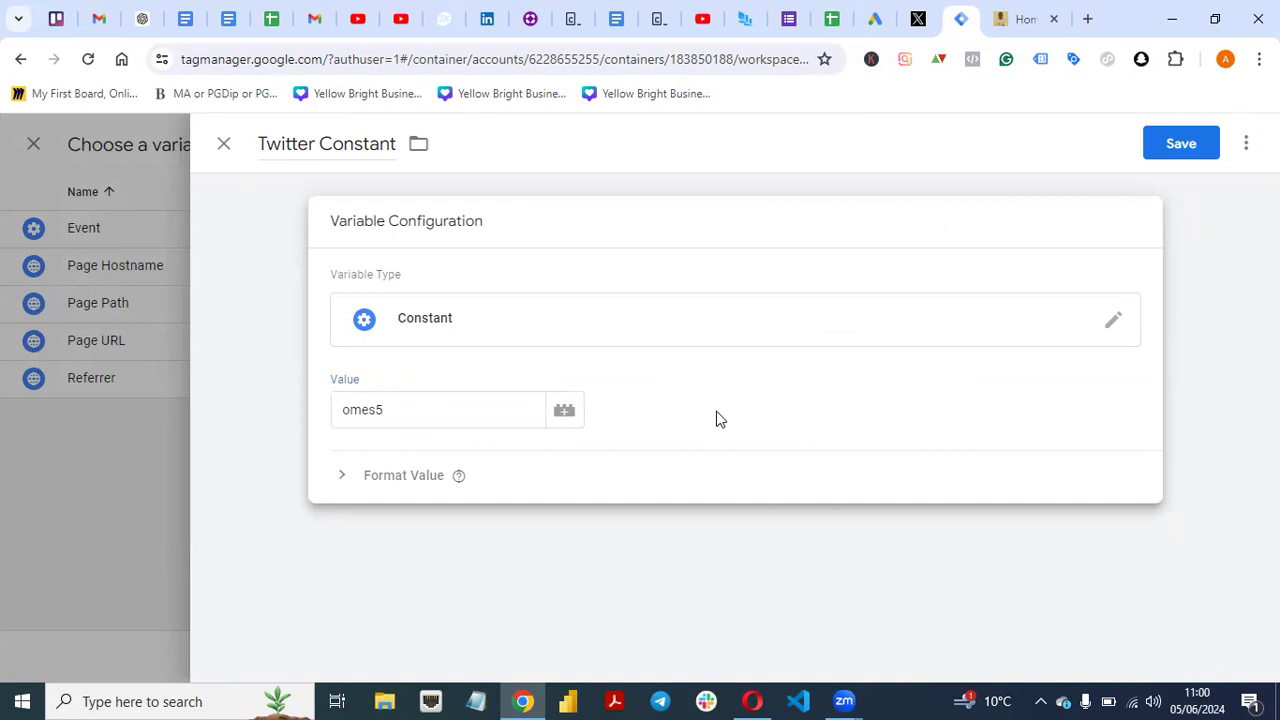
left_click(1174, 150)
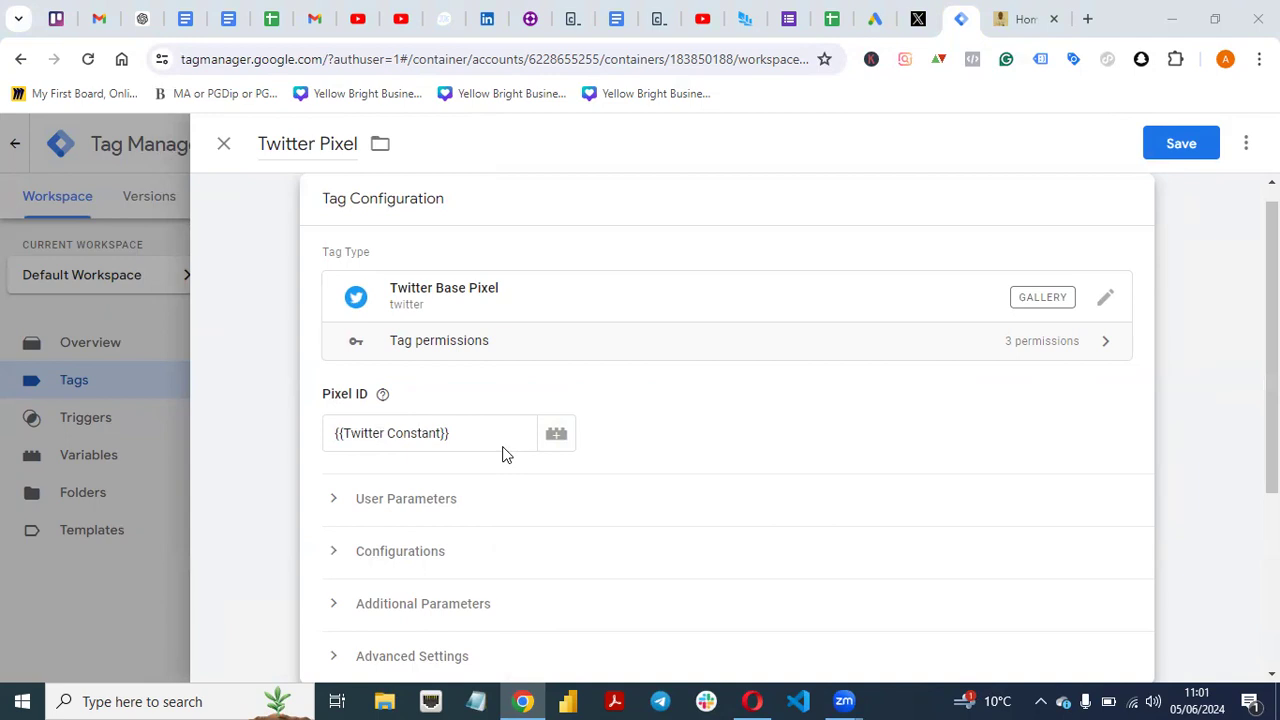
Set the Twitter Pixel tag to fire on the All Pages trigger and save it.
scroll(565, 542, "down", 3)
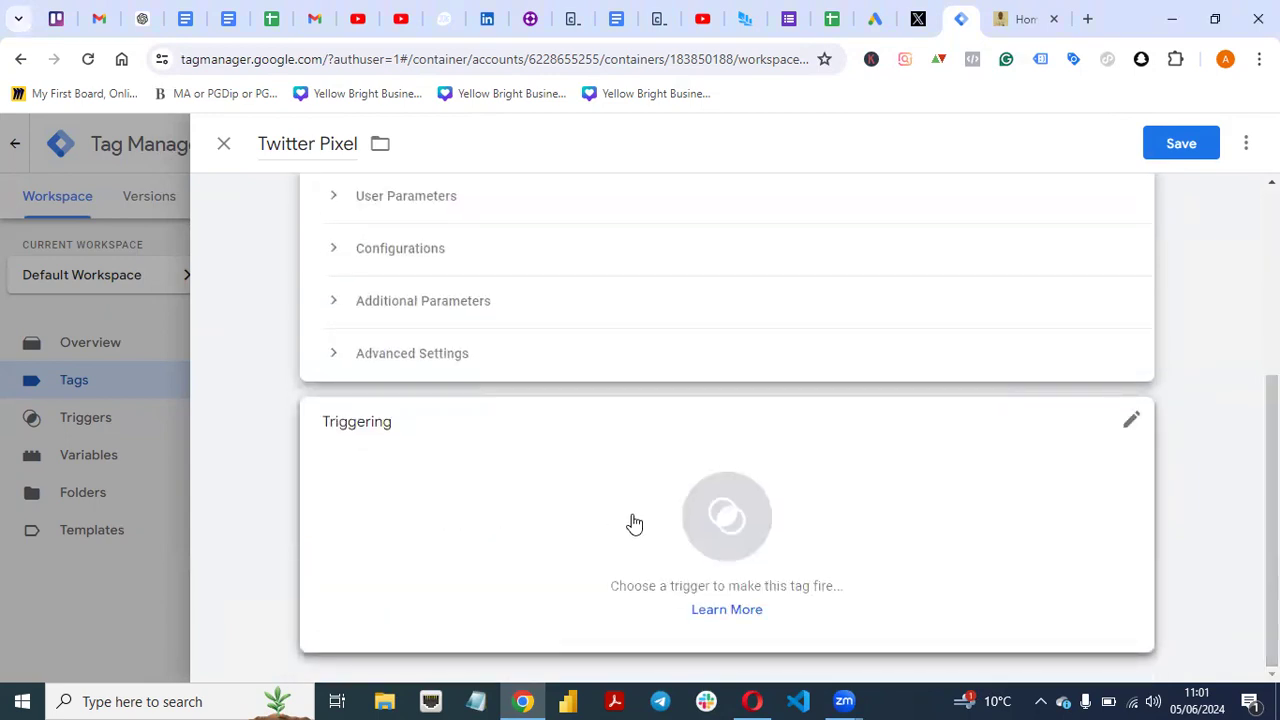
left_click(818, 518)
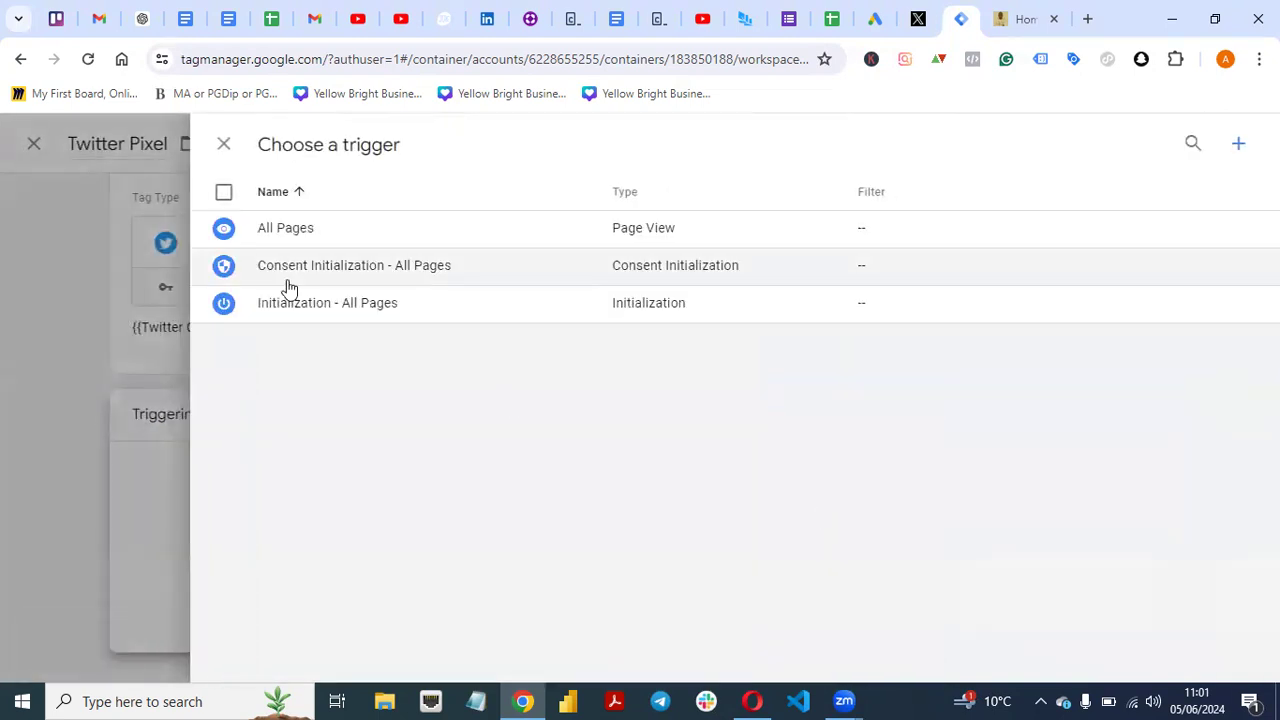
left_click(224, 145)
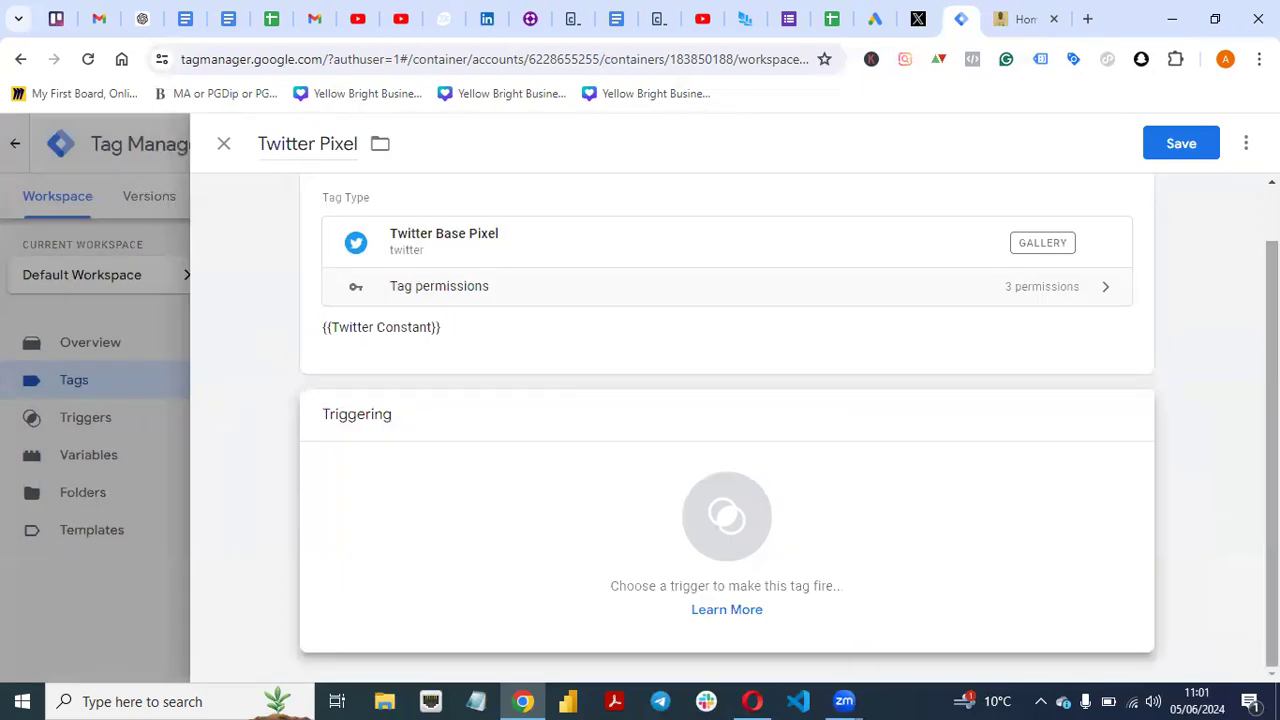
scroll(1272, 300, "up", 1)
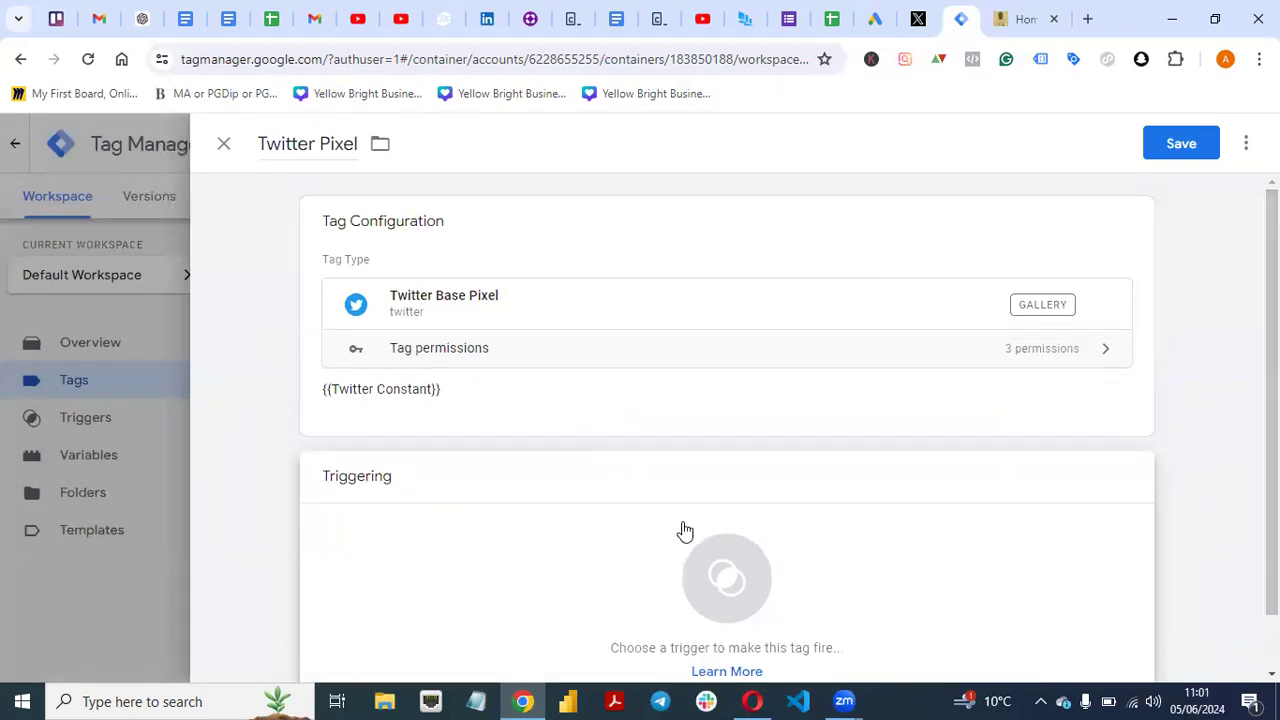
scroll(860, 520, "down", 1)
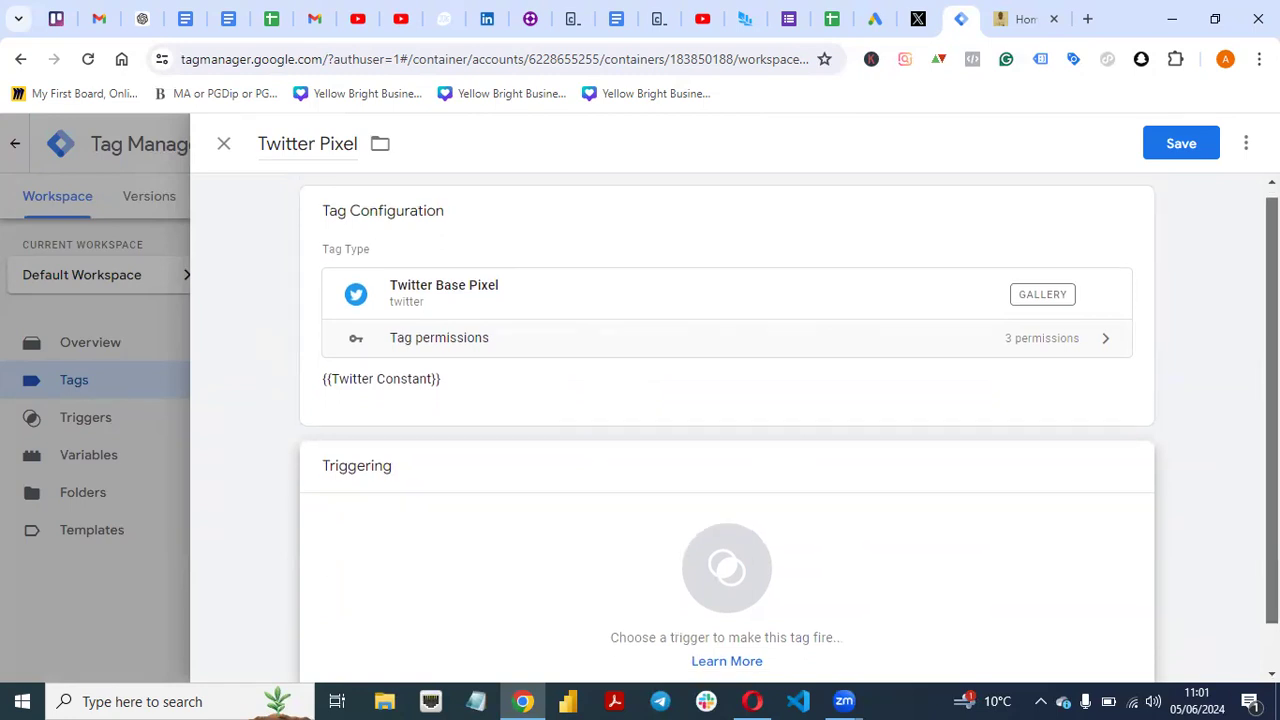
left_click(858, 520)
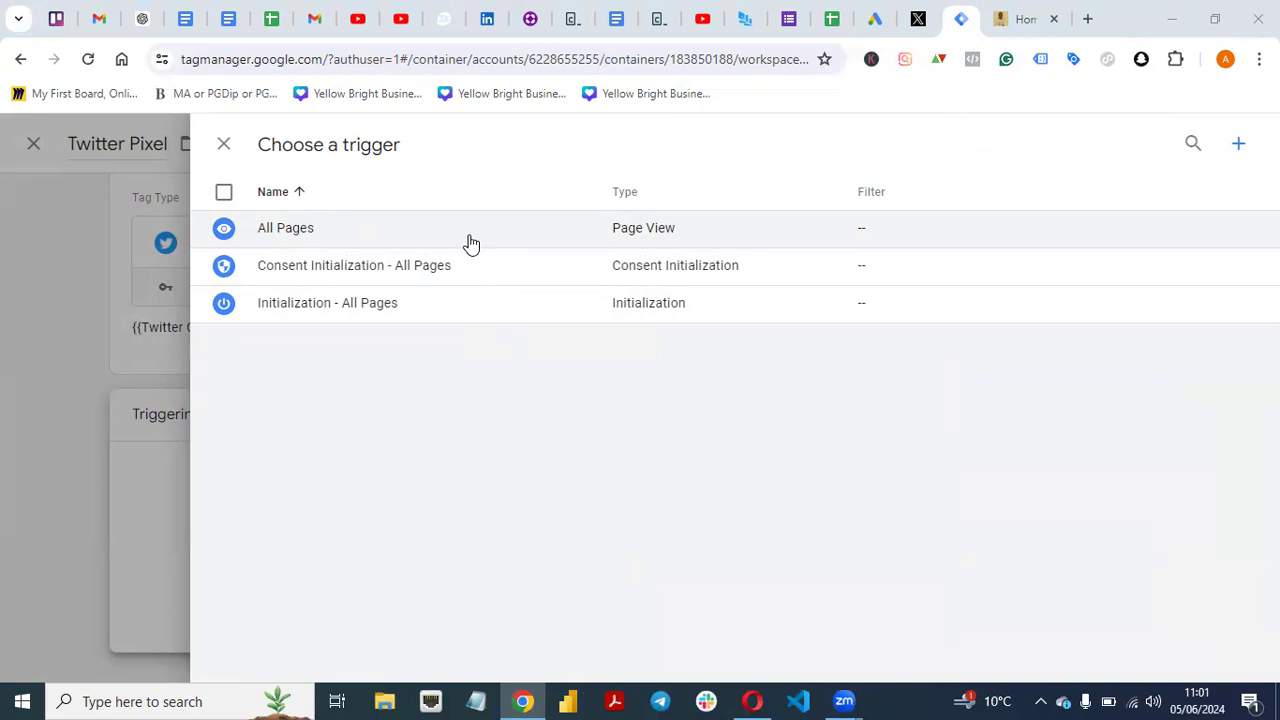
left_click(305, 243)
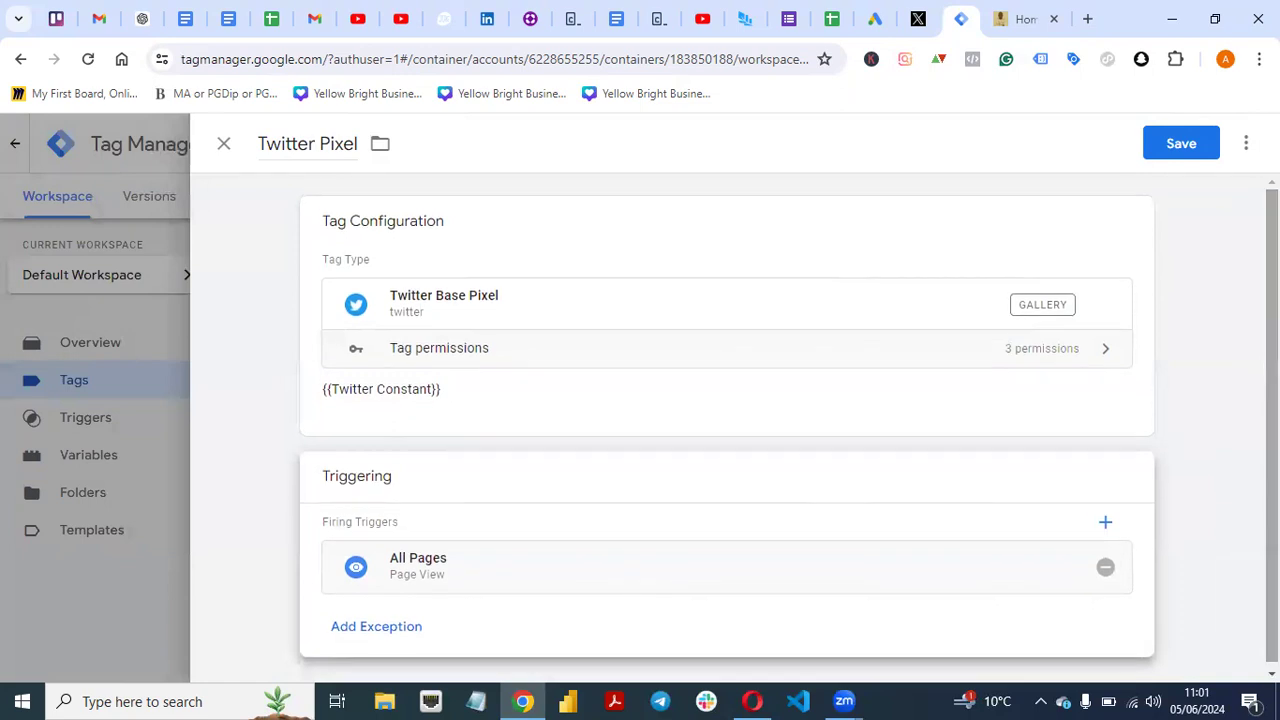
left_click(1182, 146)
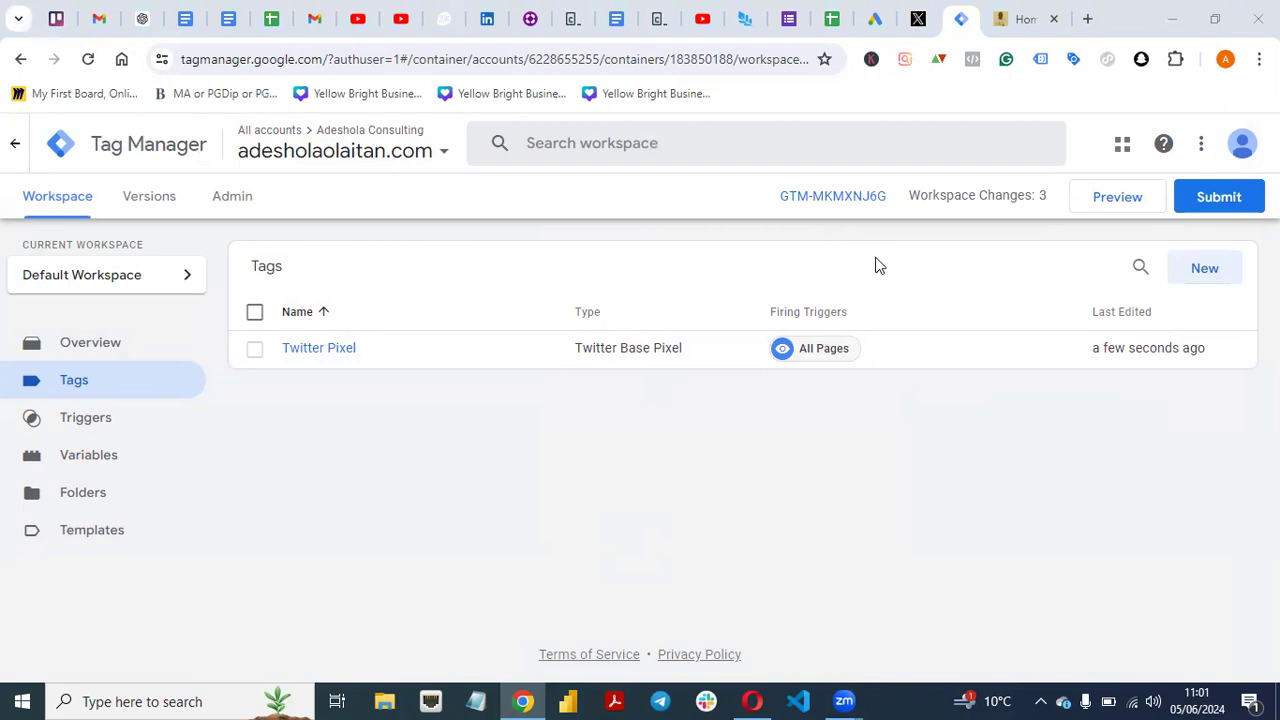
Start a Preview of the container and connect Tag Assistant to the website in debug mode.
left_click(1132, 200)
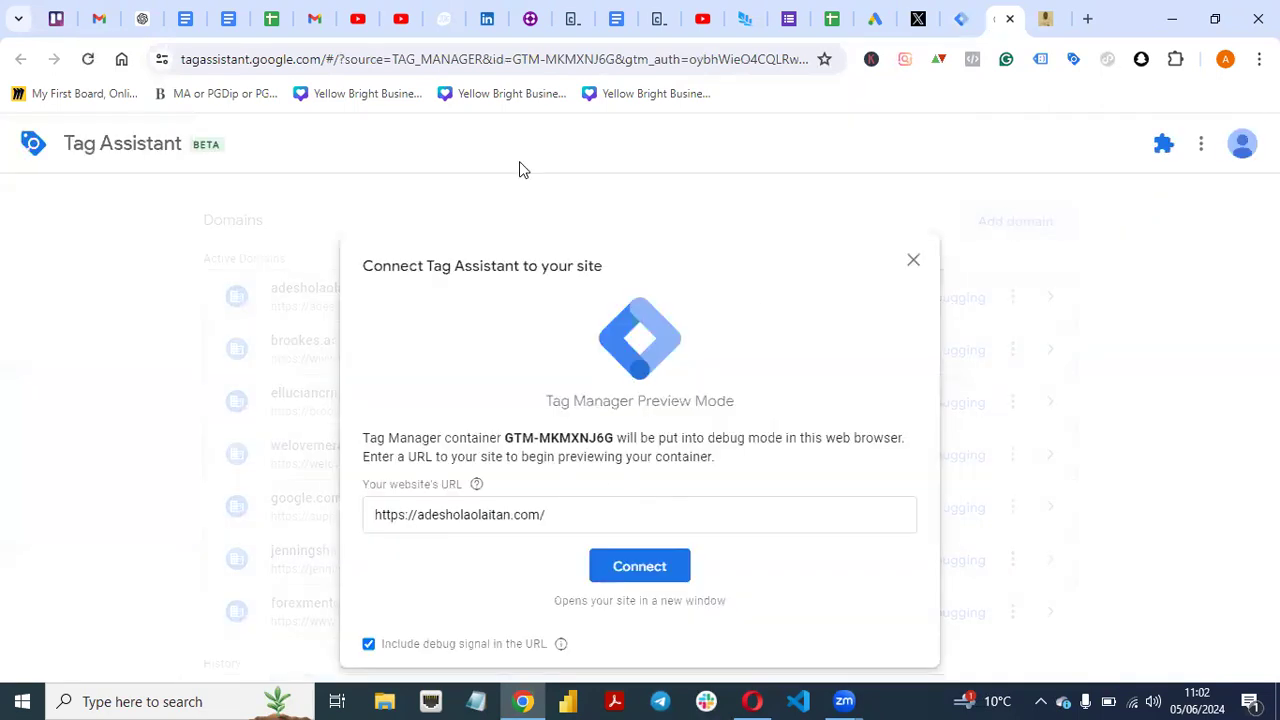
left_click(600, 566)
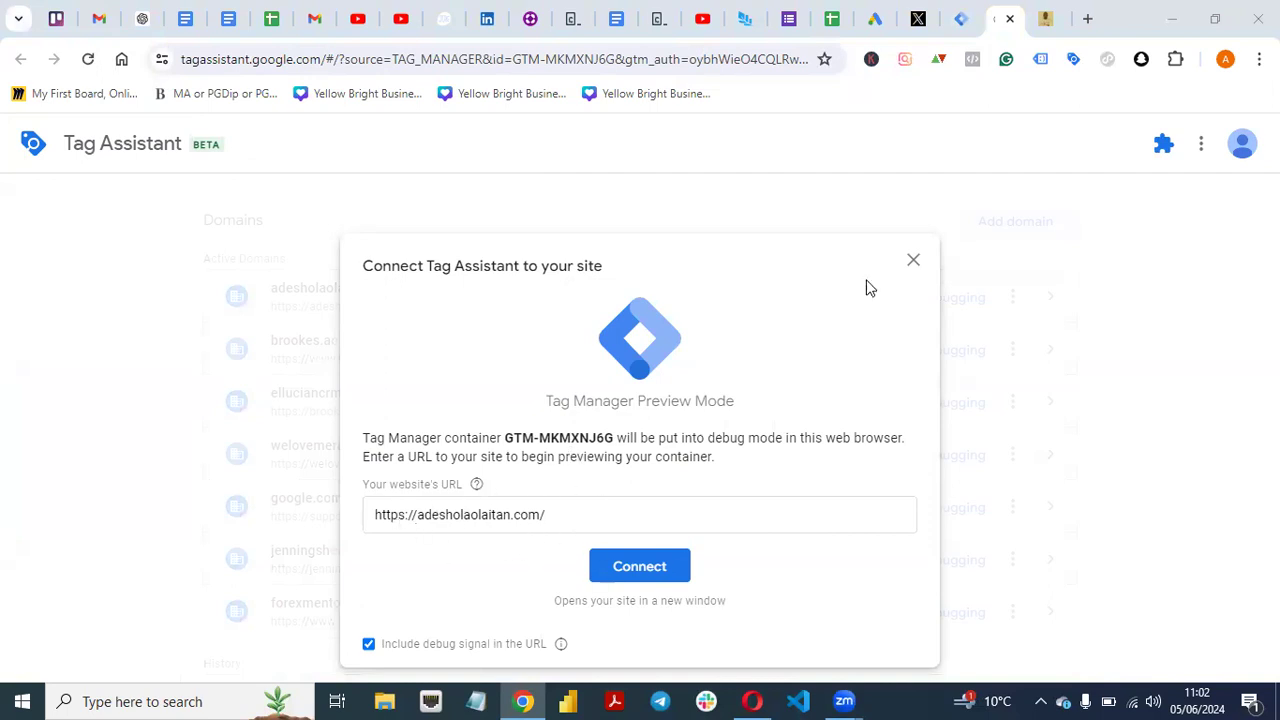
left_click(636, 566)
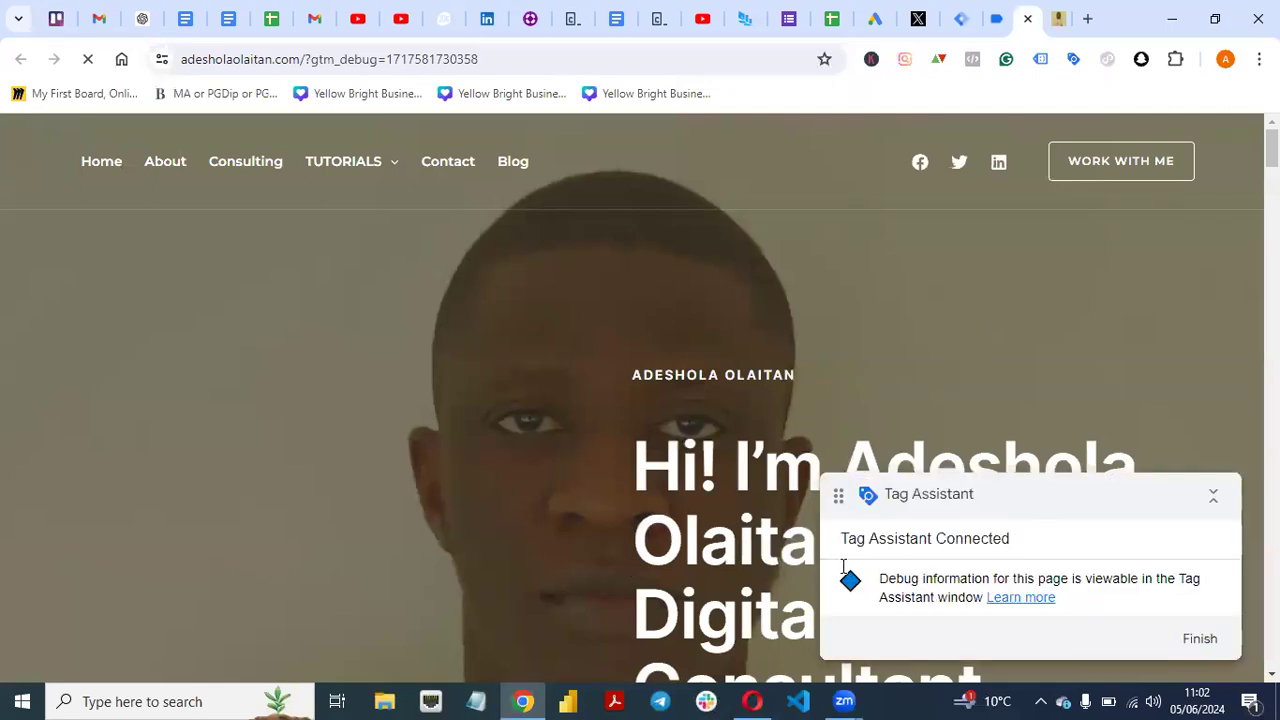
In Tag Assistant's summary, check the fired Twitter Pixel tag's details, then close them.
left_click(997, 19)
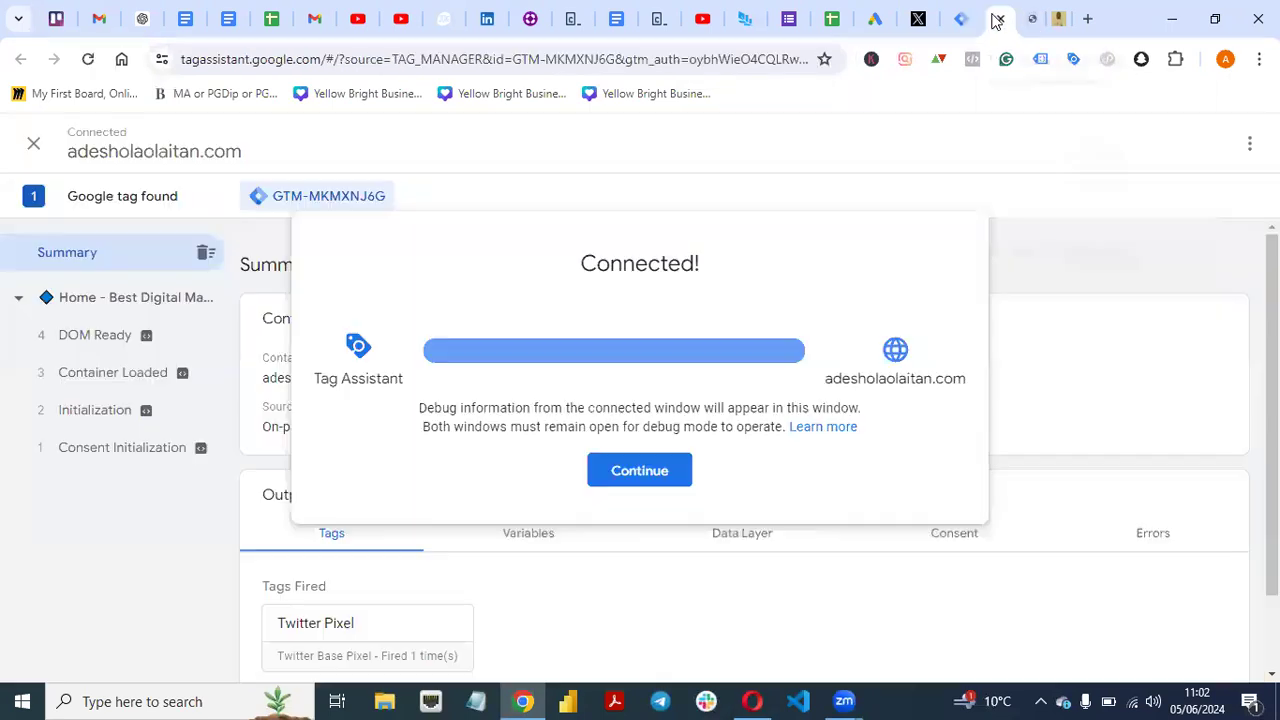
left_click(640, 471)
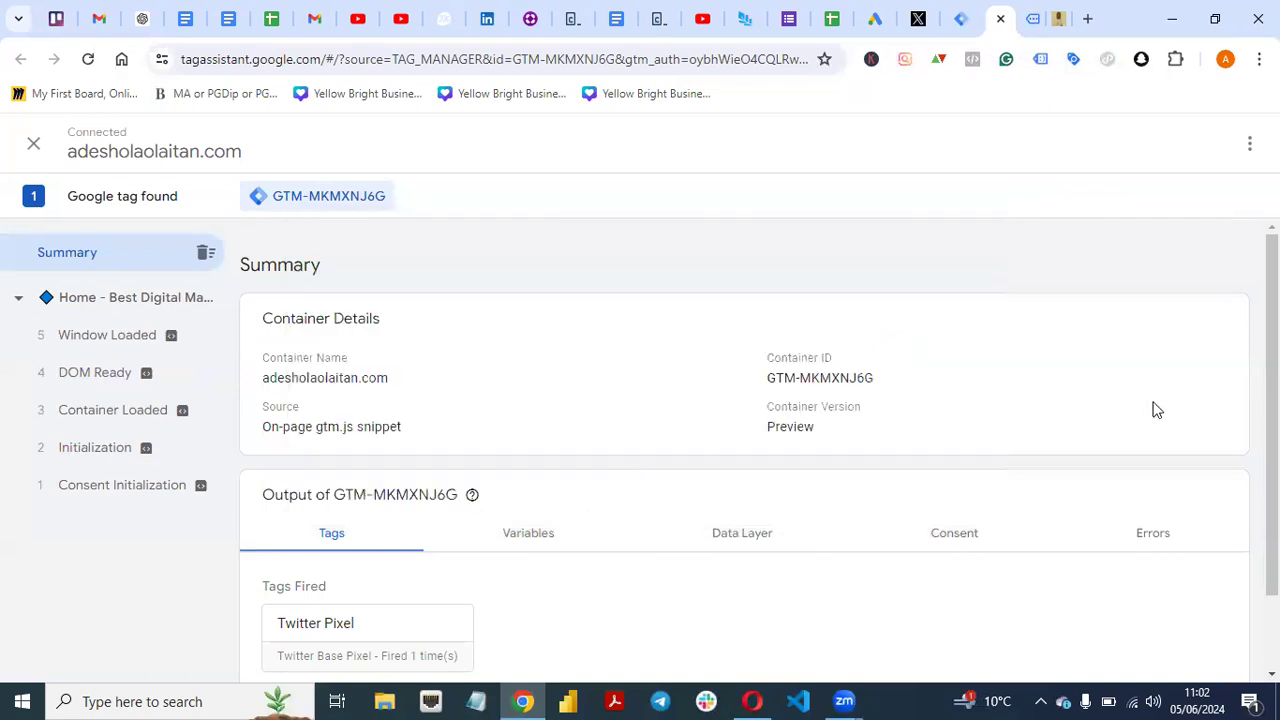
scroll(744, 450, "down", 1)
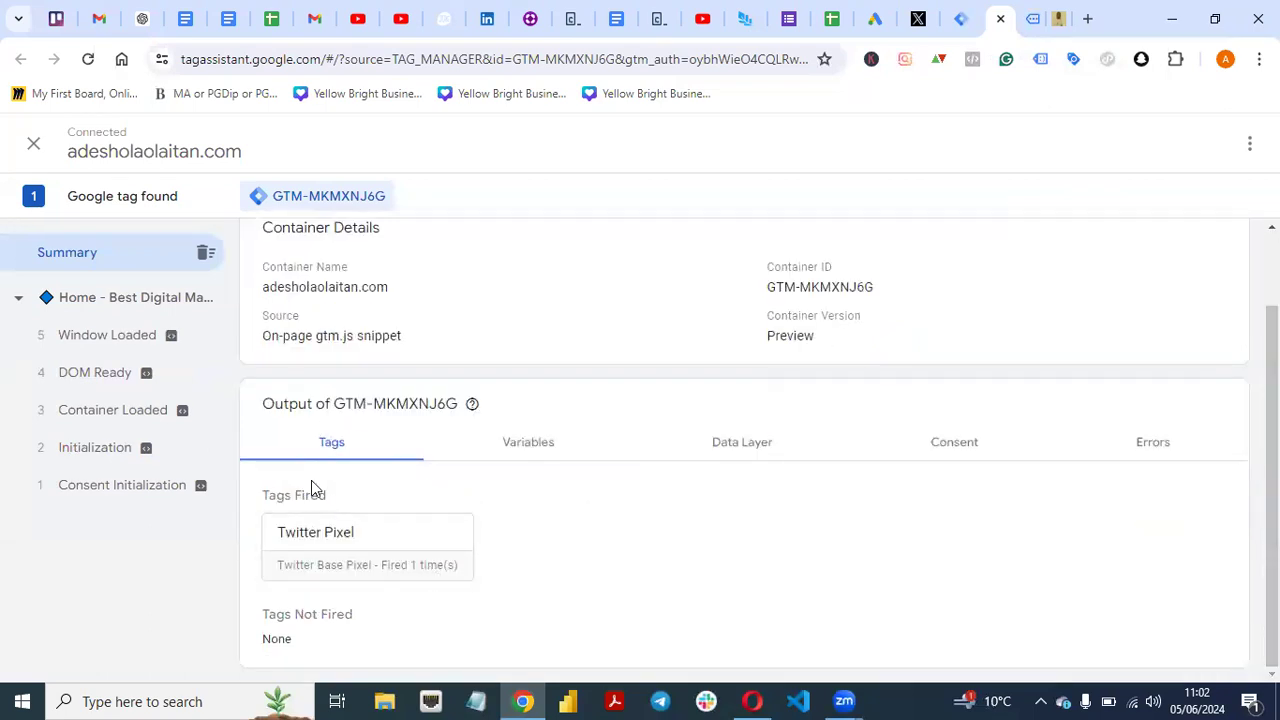
left_click(354, 554)
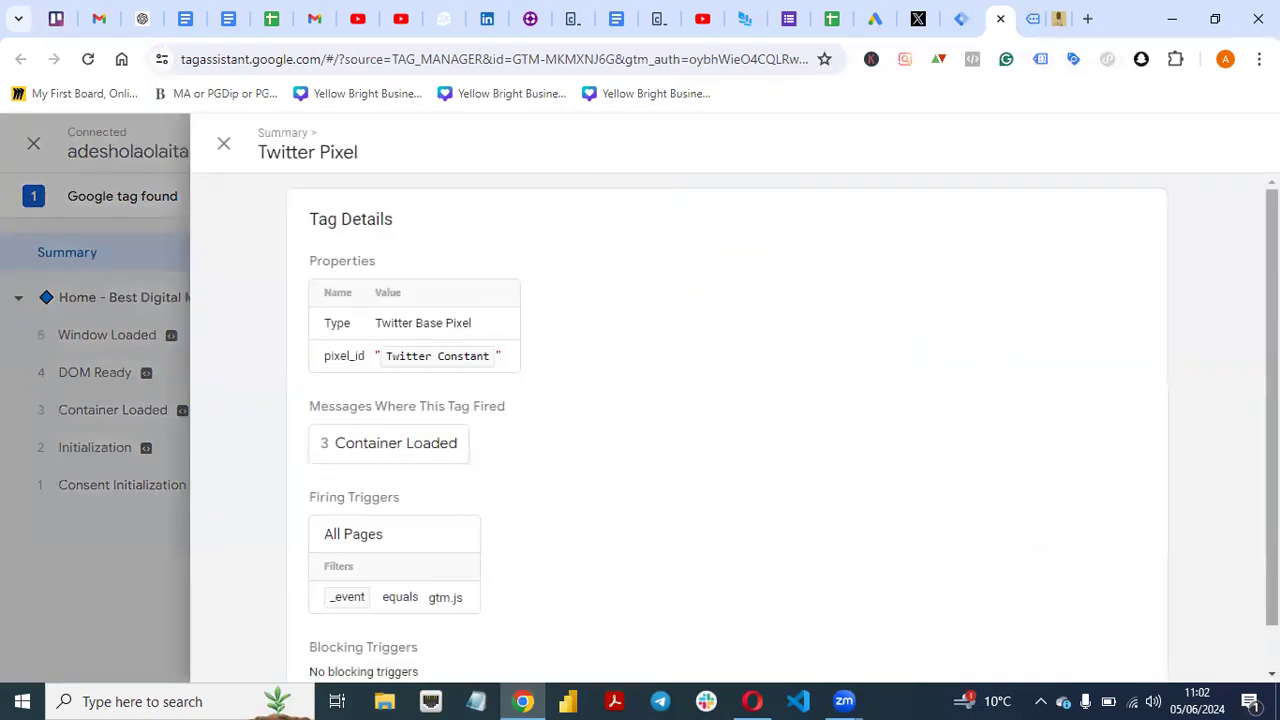
scroll(1240, 430, "down", 1)
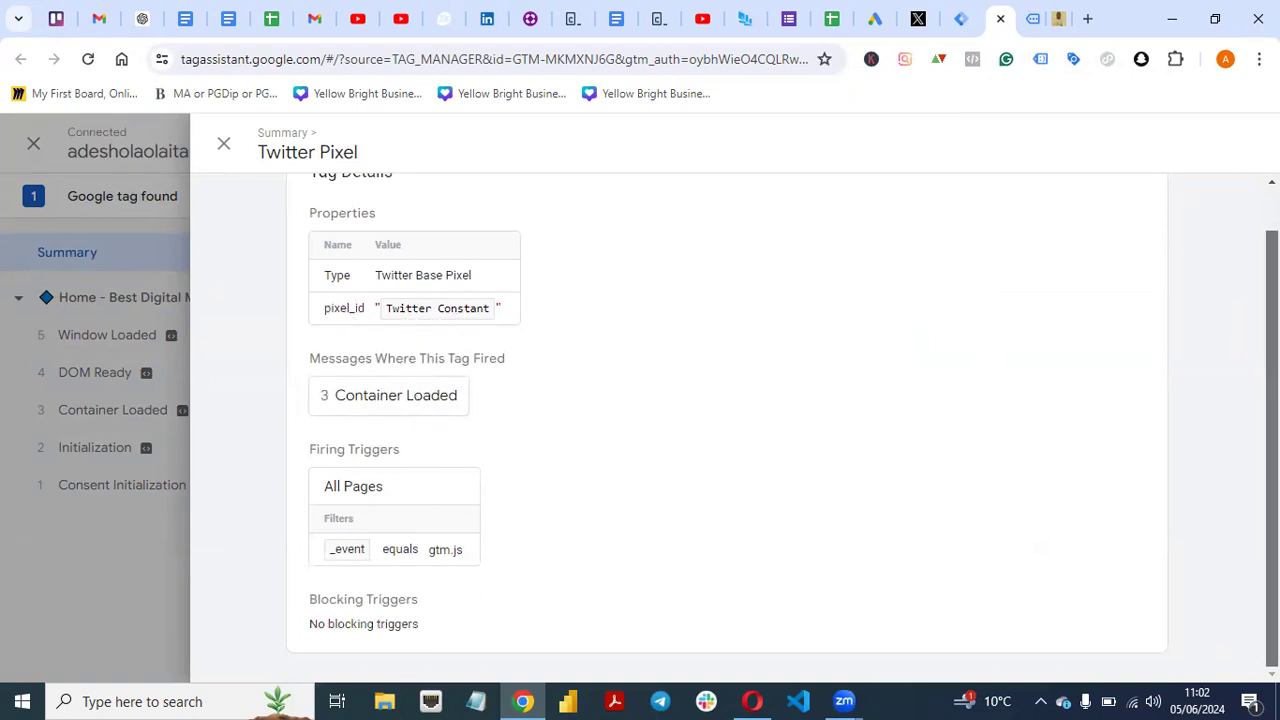
scroll(1270, 440, "up", 1)
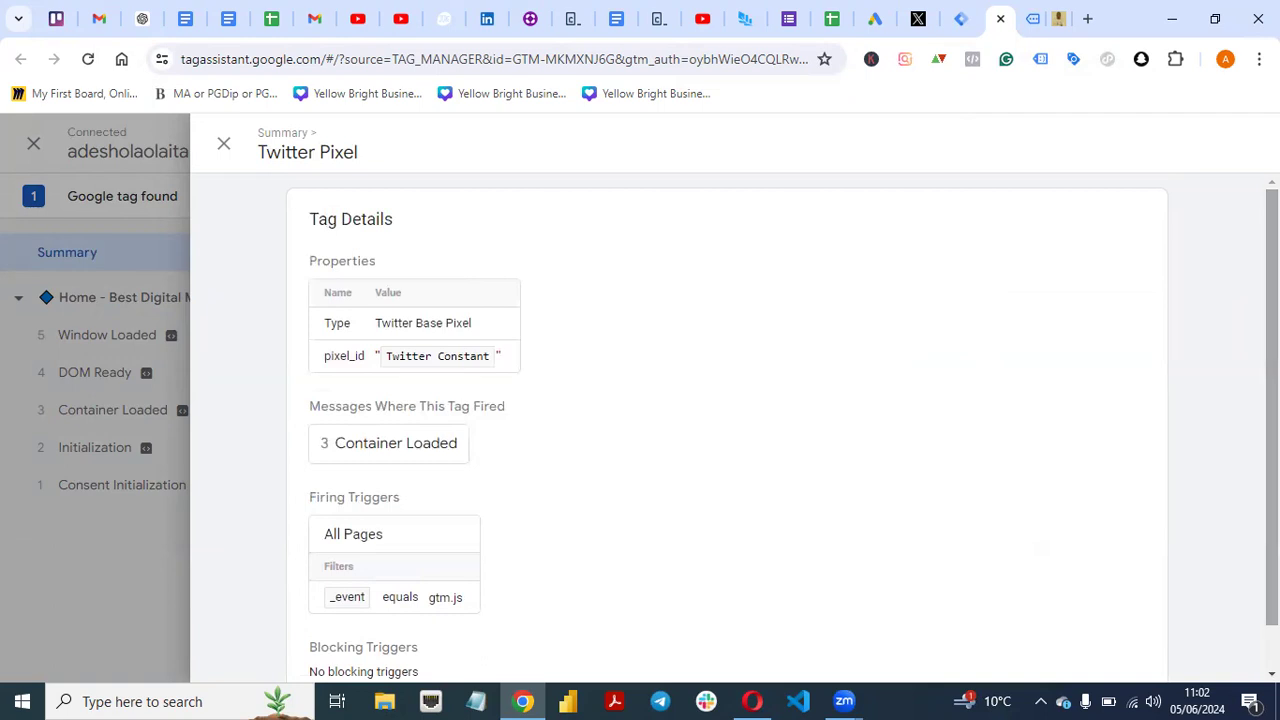
left_click(226, 147)
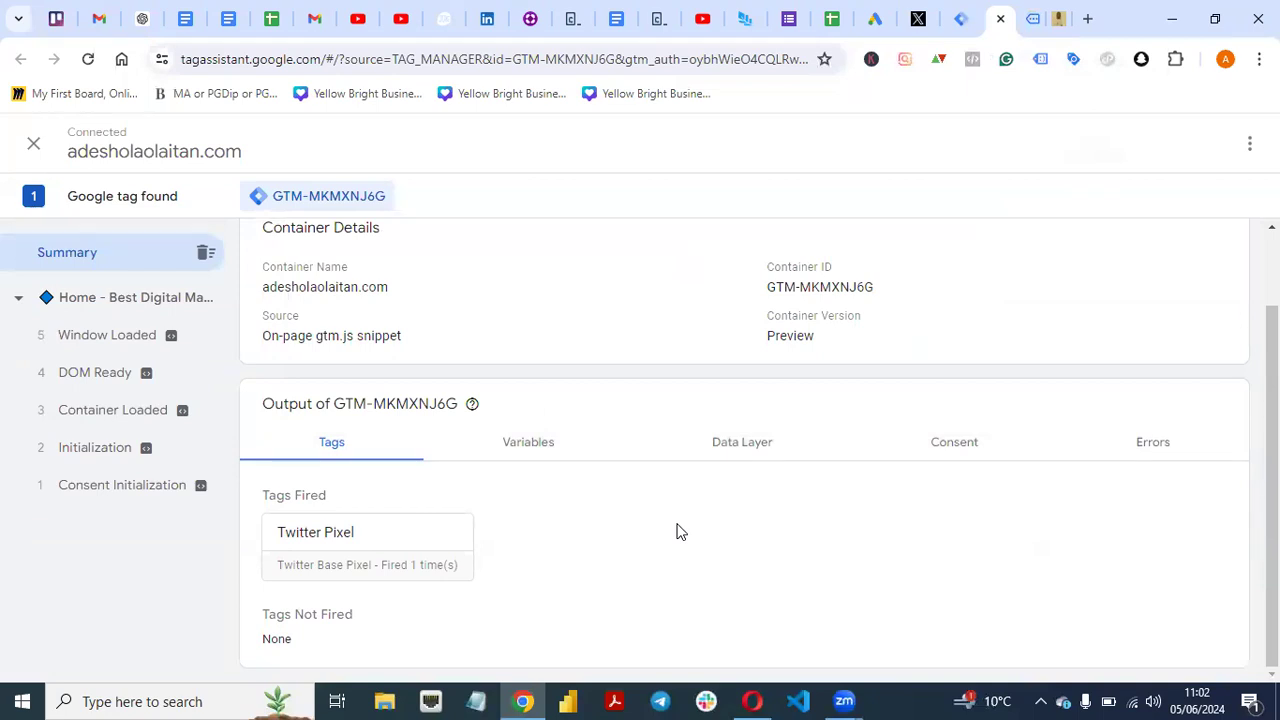
Compare the Tag Assistant summary with the Tag Manager Tags list, ending back in the workspace.
left_click(961, 19)
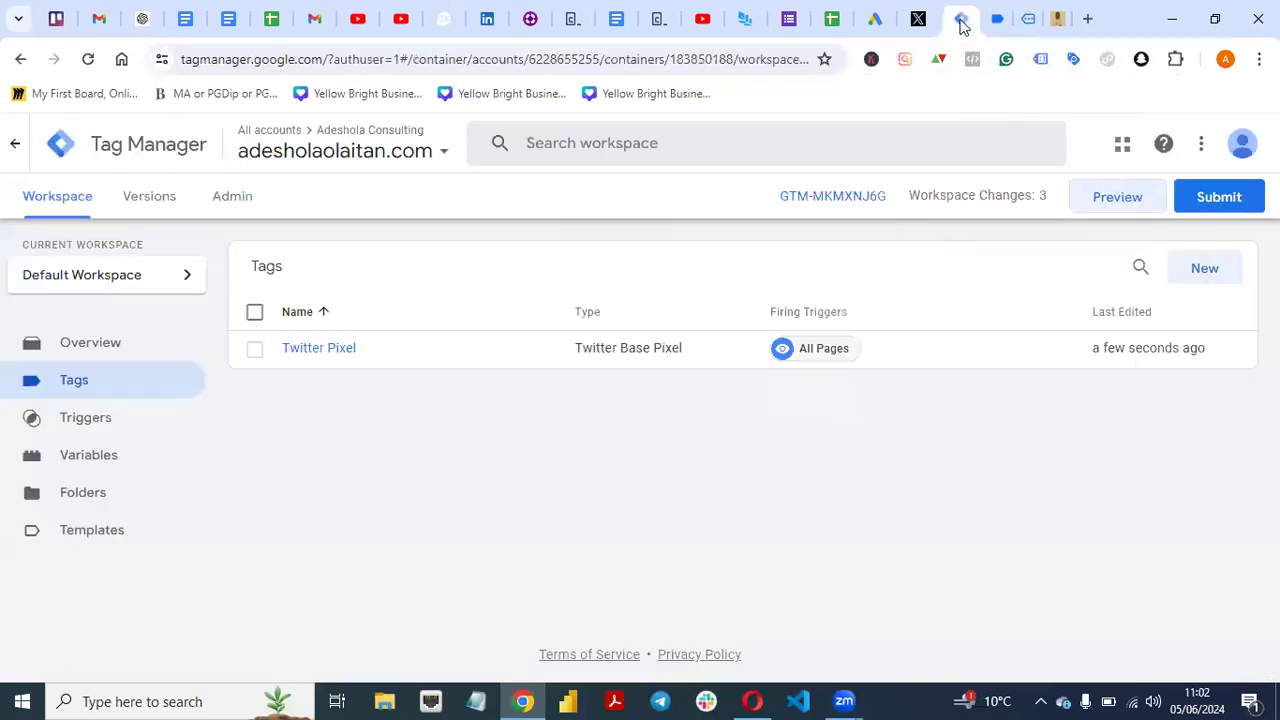
left_click(998, 22)
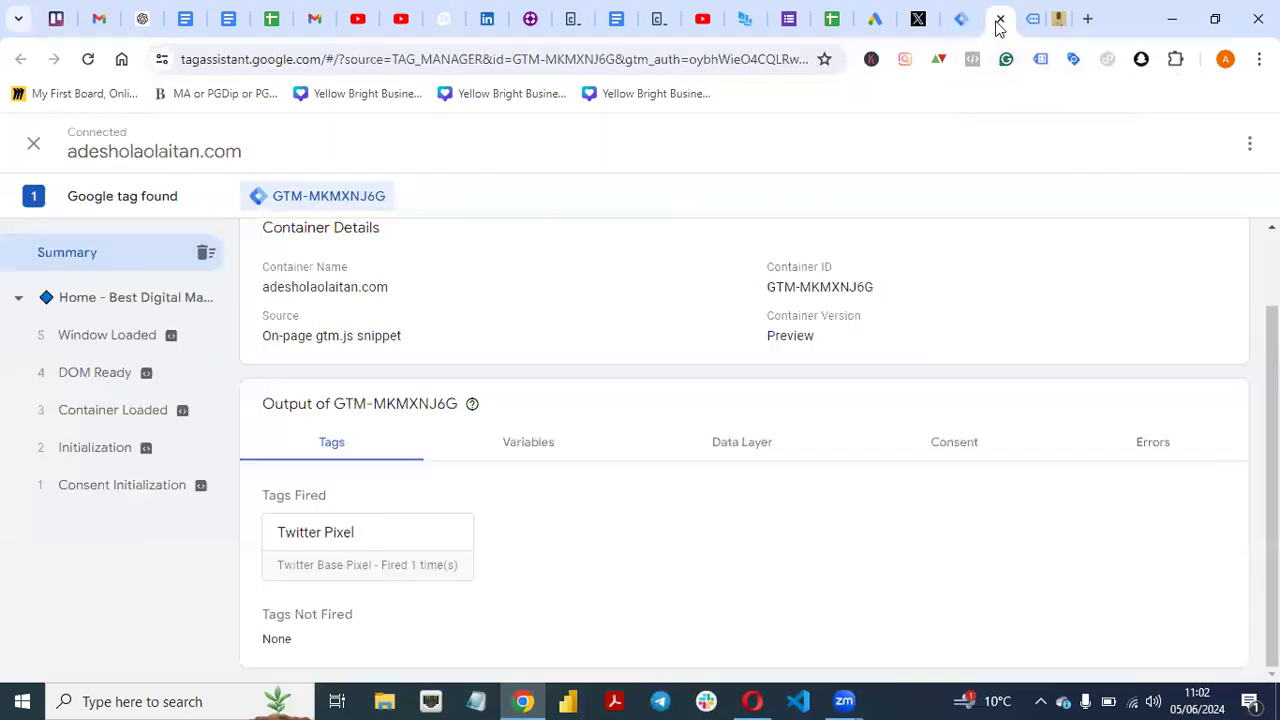
scroll(900, 300, "up", 1)
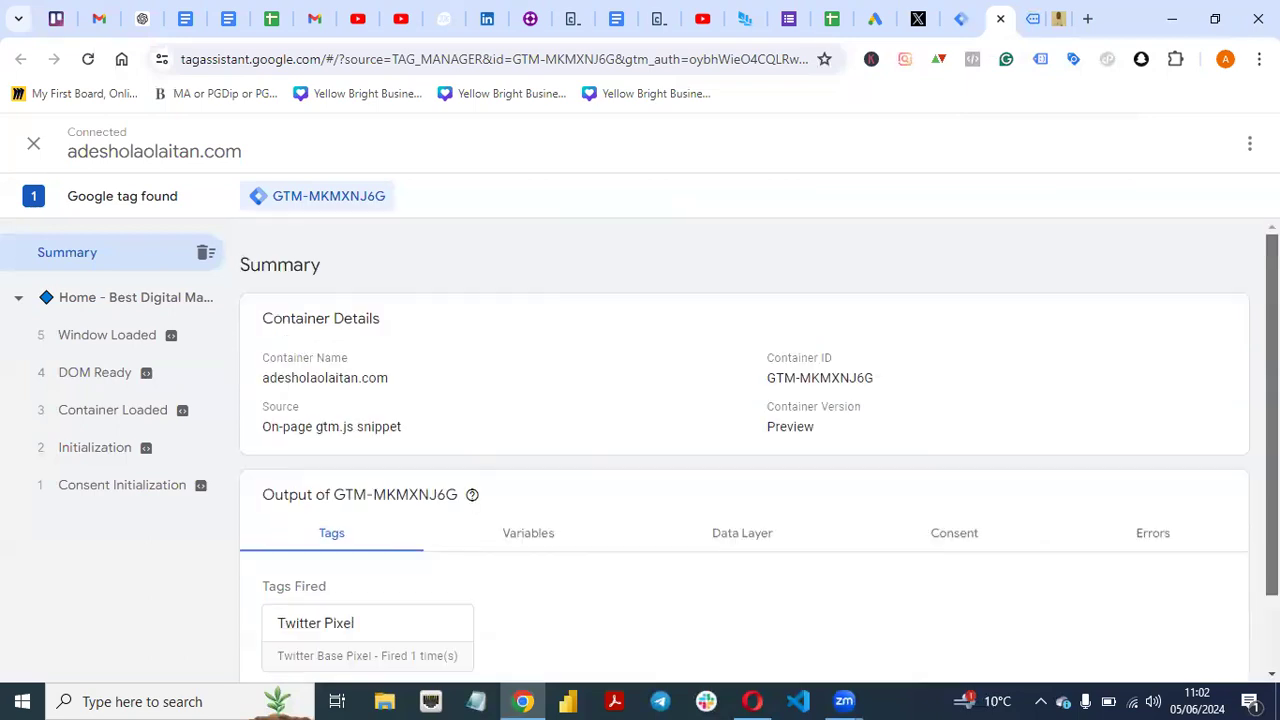
left_click(964, 21)
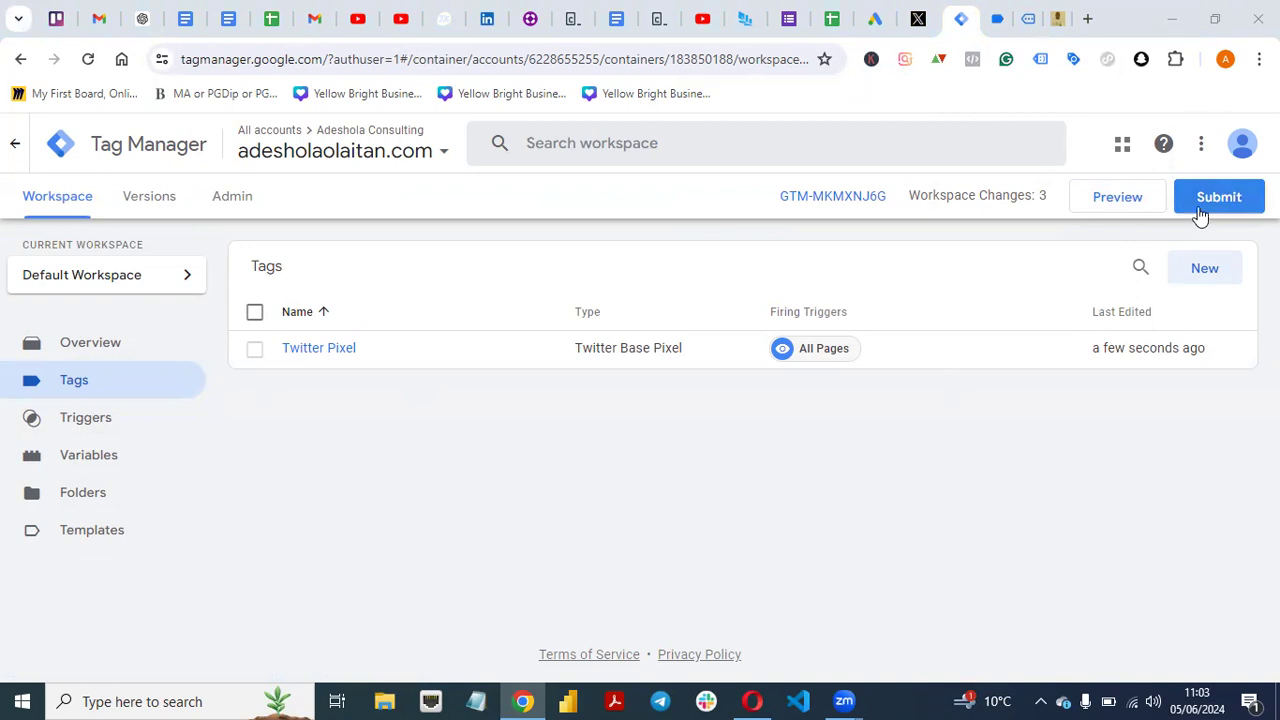
left_click(995, 27)
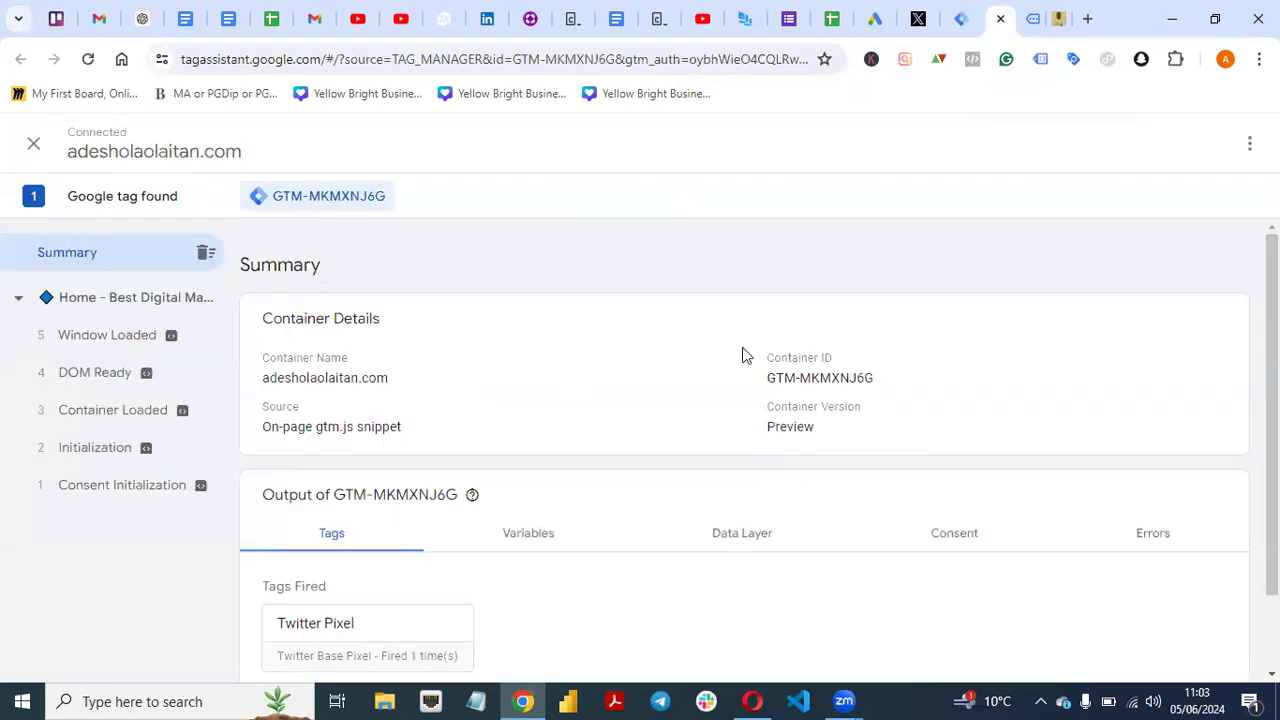
scroll(1235, 336, "down", 2)
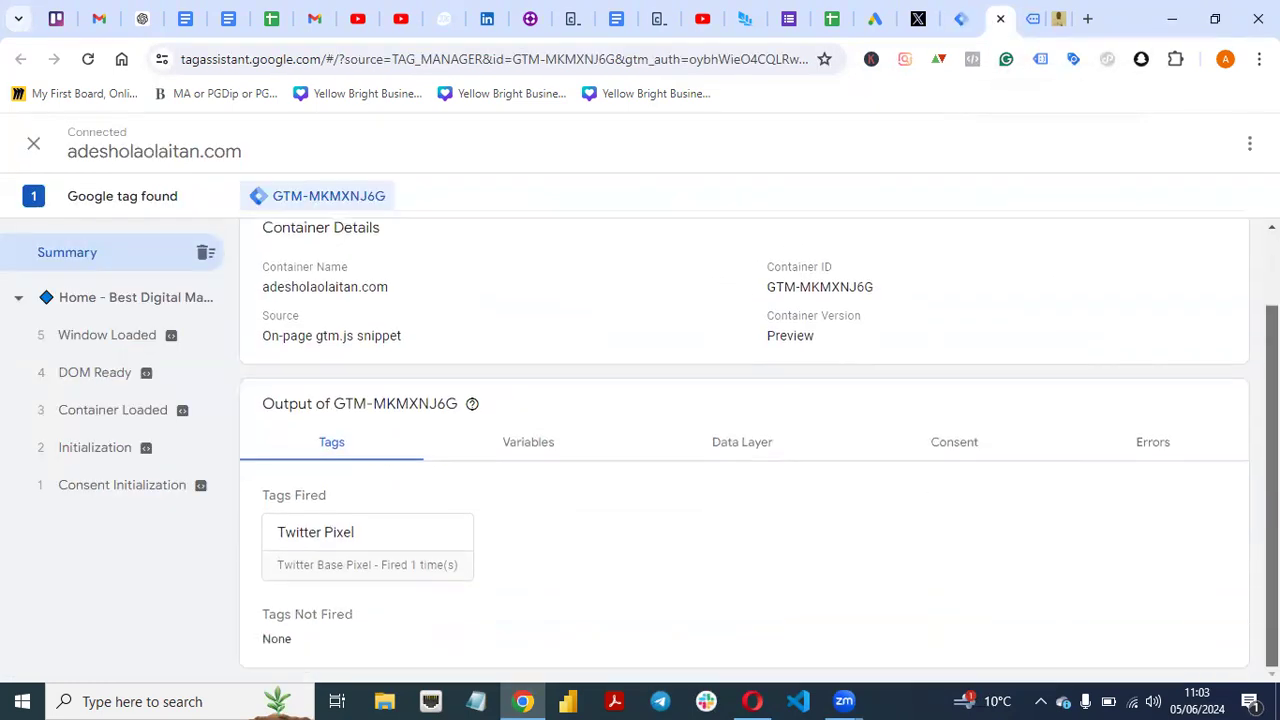
scroll(759, 453, "up", 2)
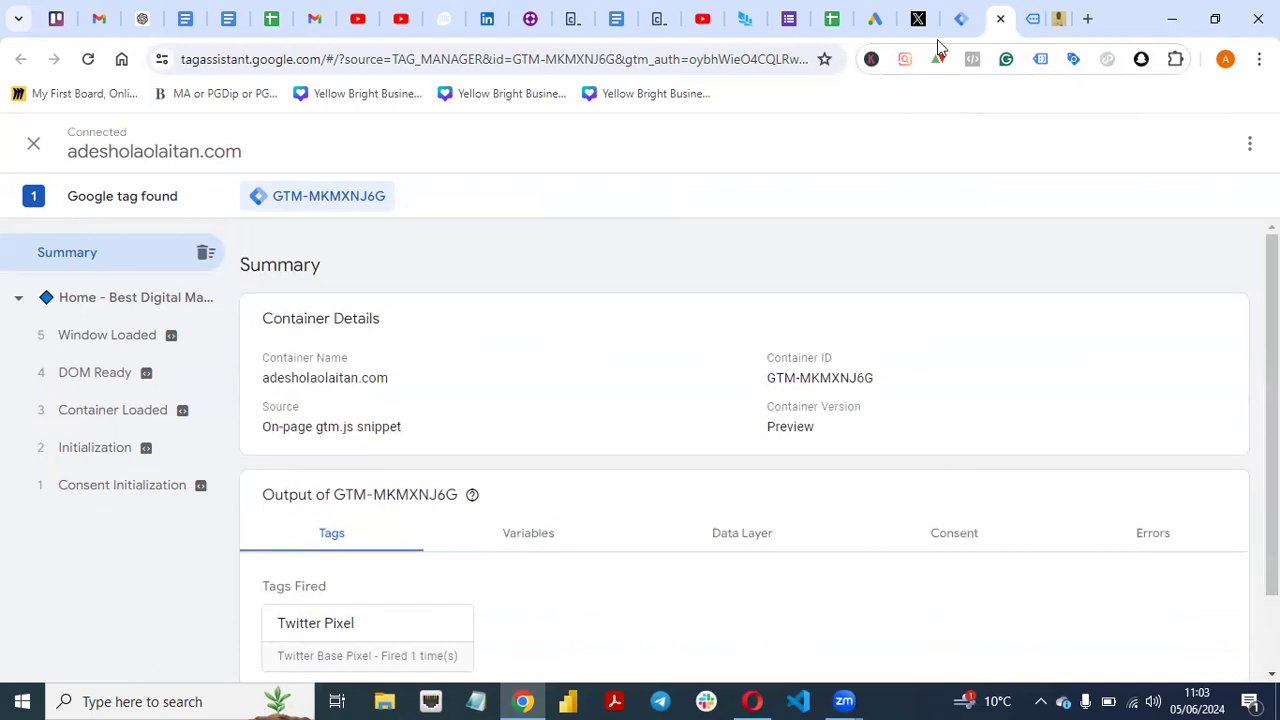
left_click(963, 17)
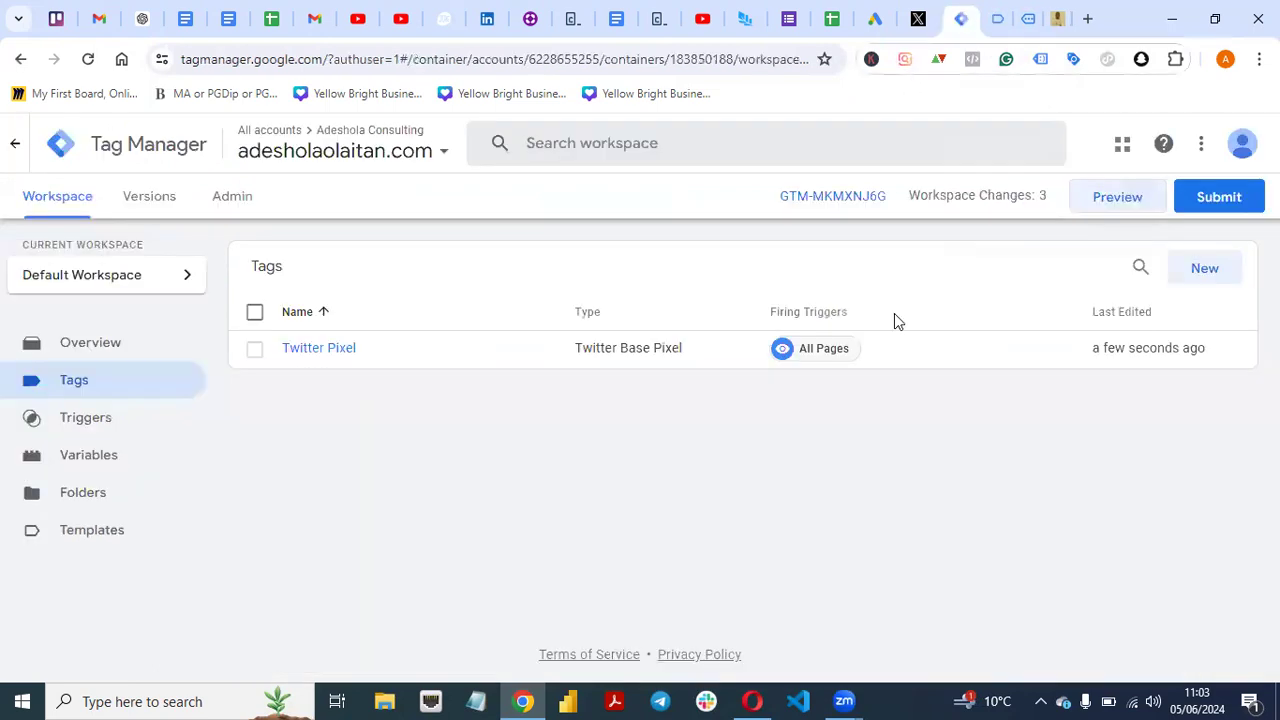
Submit the changes as version 'Twitter Pixel' with description 'Twitter Pixel Set up' and publish.
left_click(1220, 198)
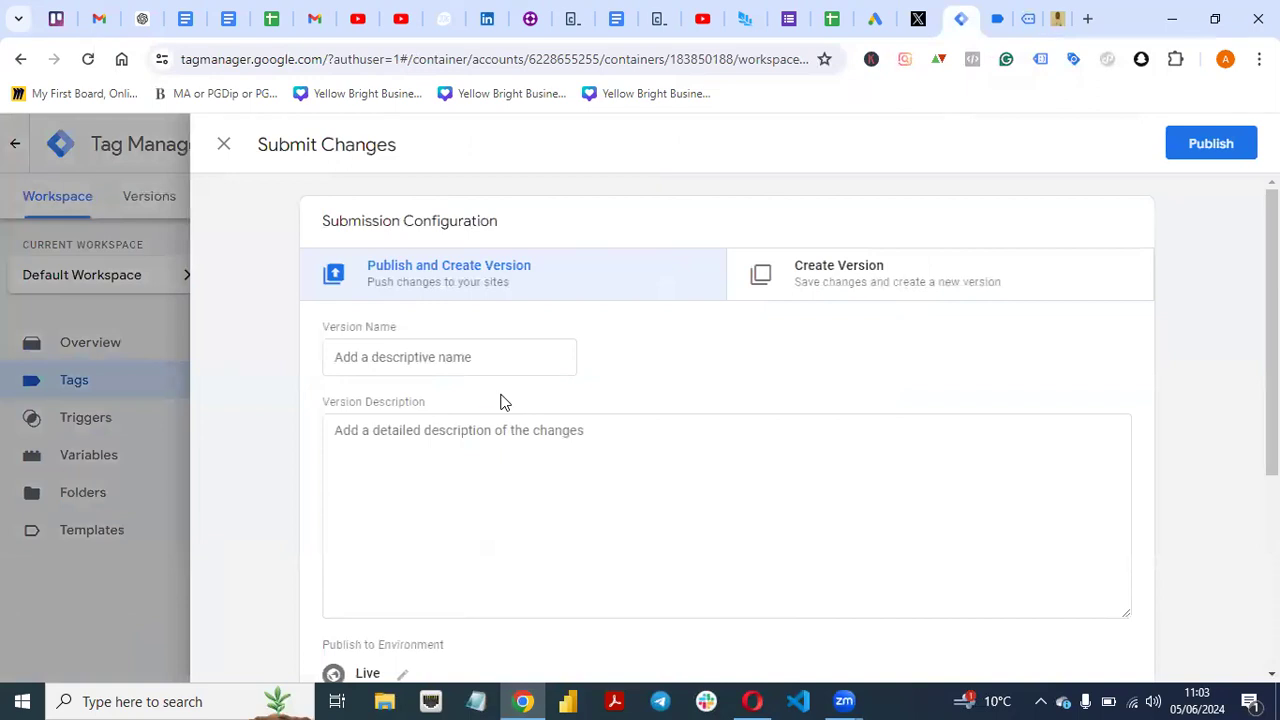
left_click(498, 347)
type("Twitter")
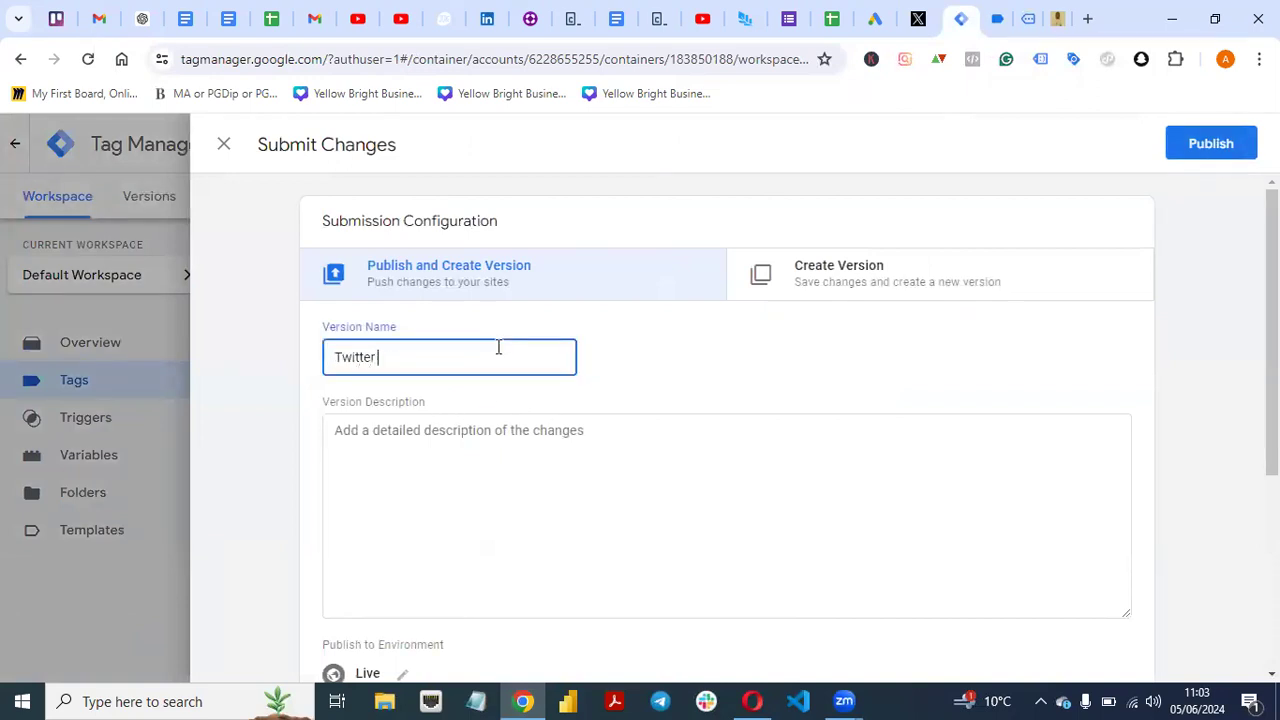
type(" Pixel")
left_click(506, 465)
type("Twitter Pixel Set uP")
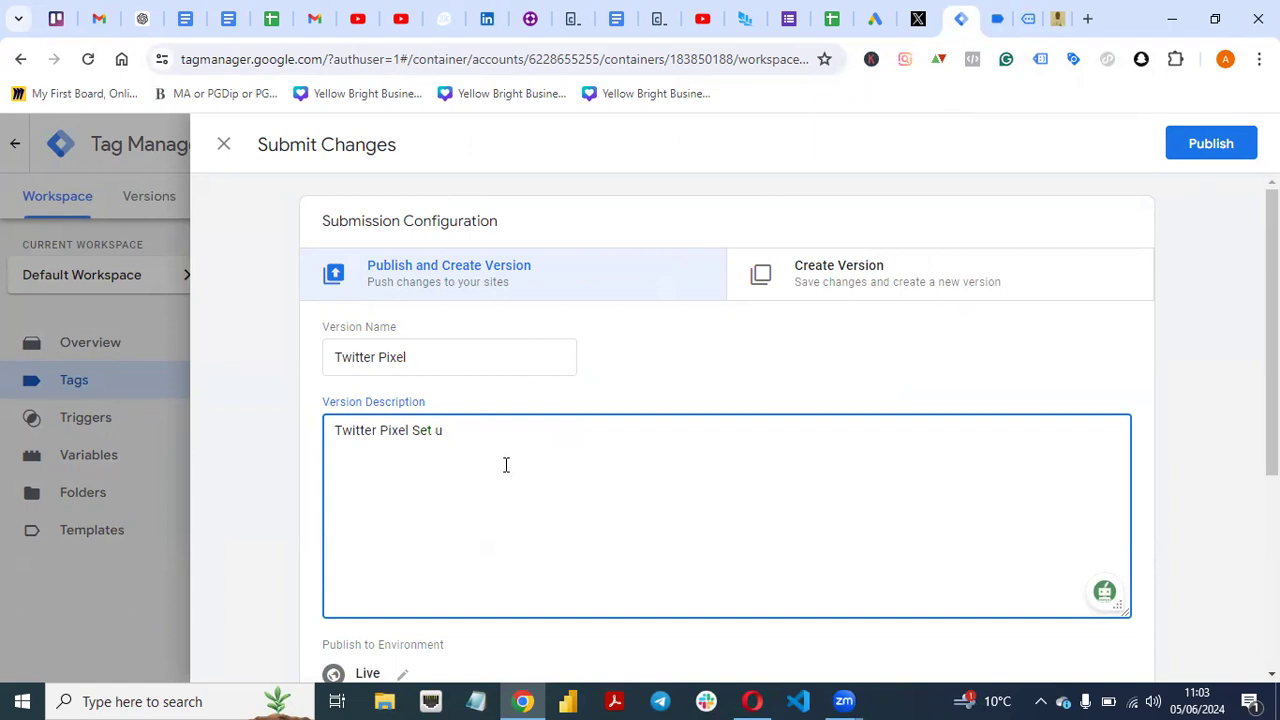
left_click(1197, 146)
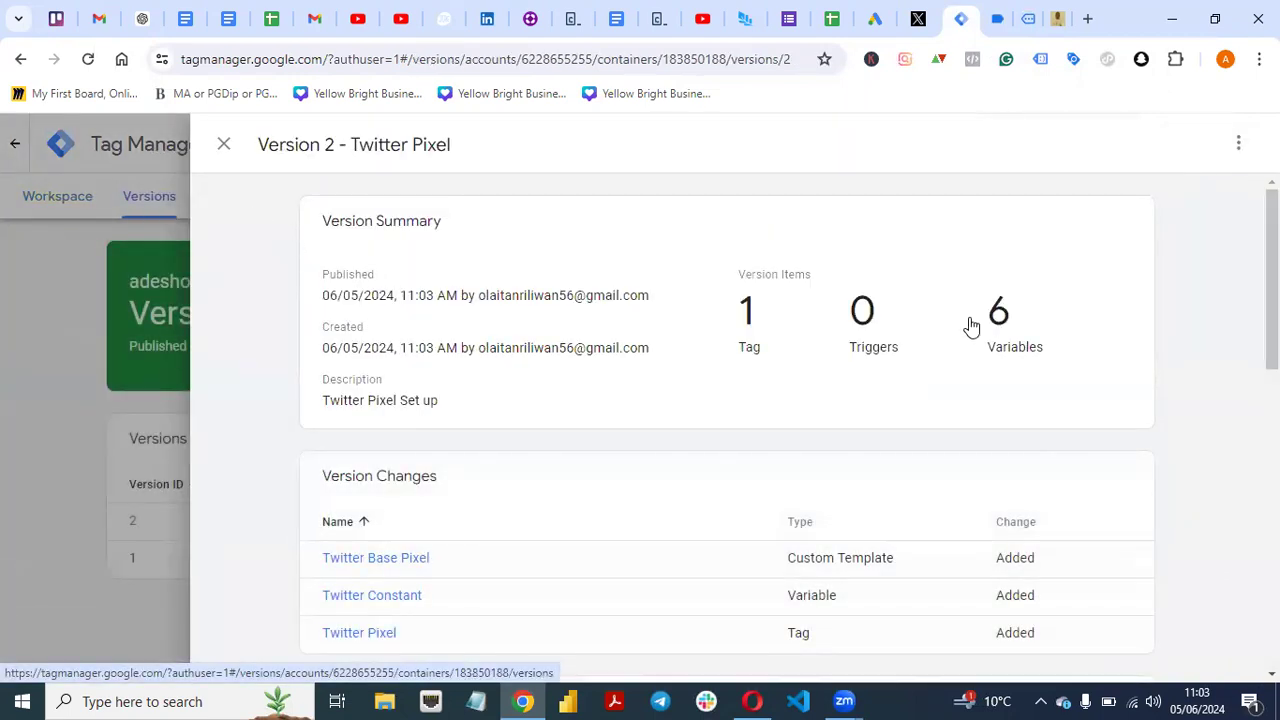
Review the published Version 2 details, close them, and return to the workspace overview.
scroll(493, 332, "down", 2)
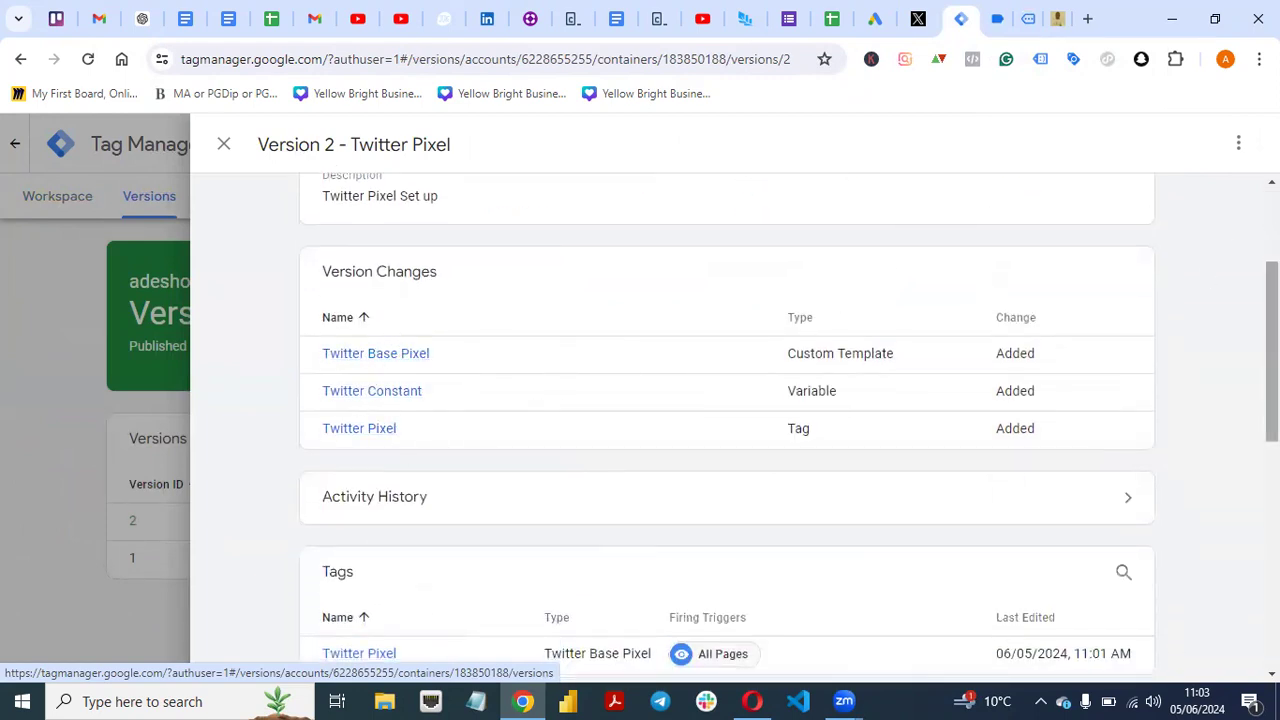
scroll(543, 409, "down", 3)
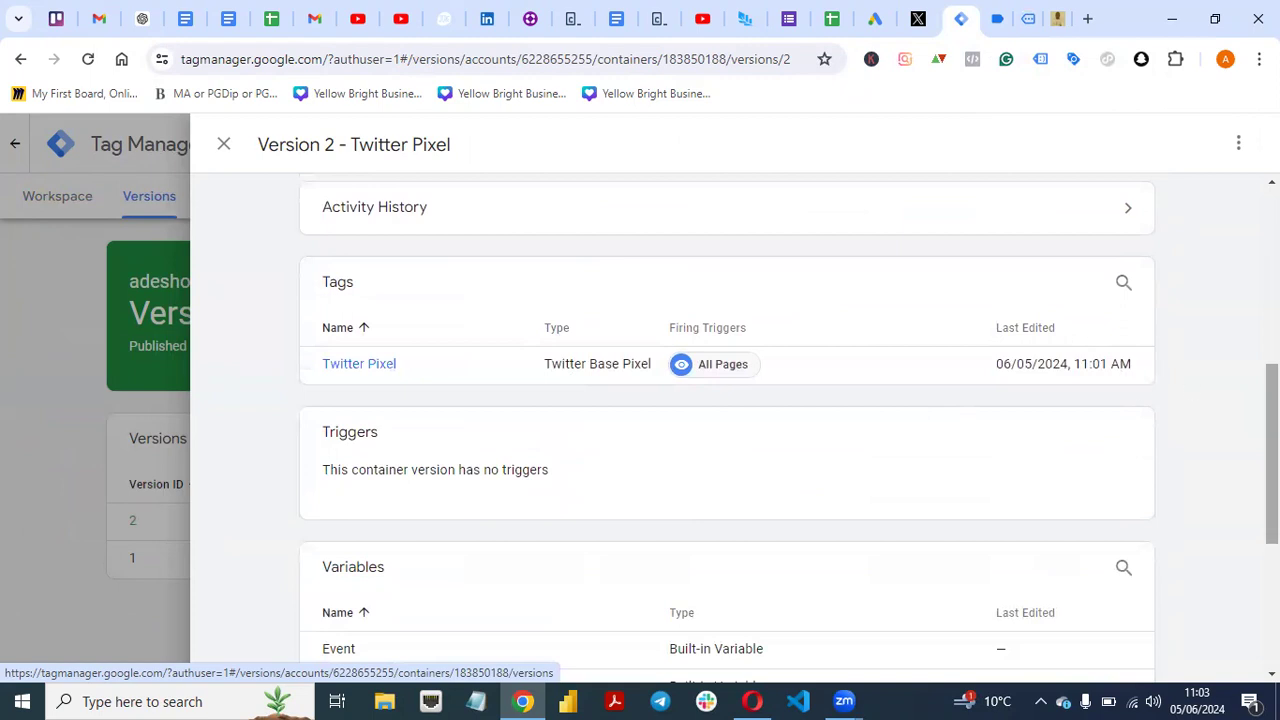
scroll(354, 286, "up", 5)
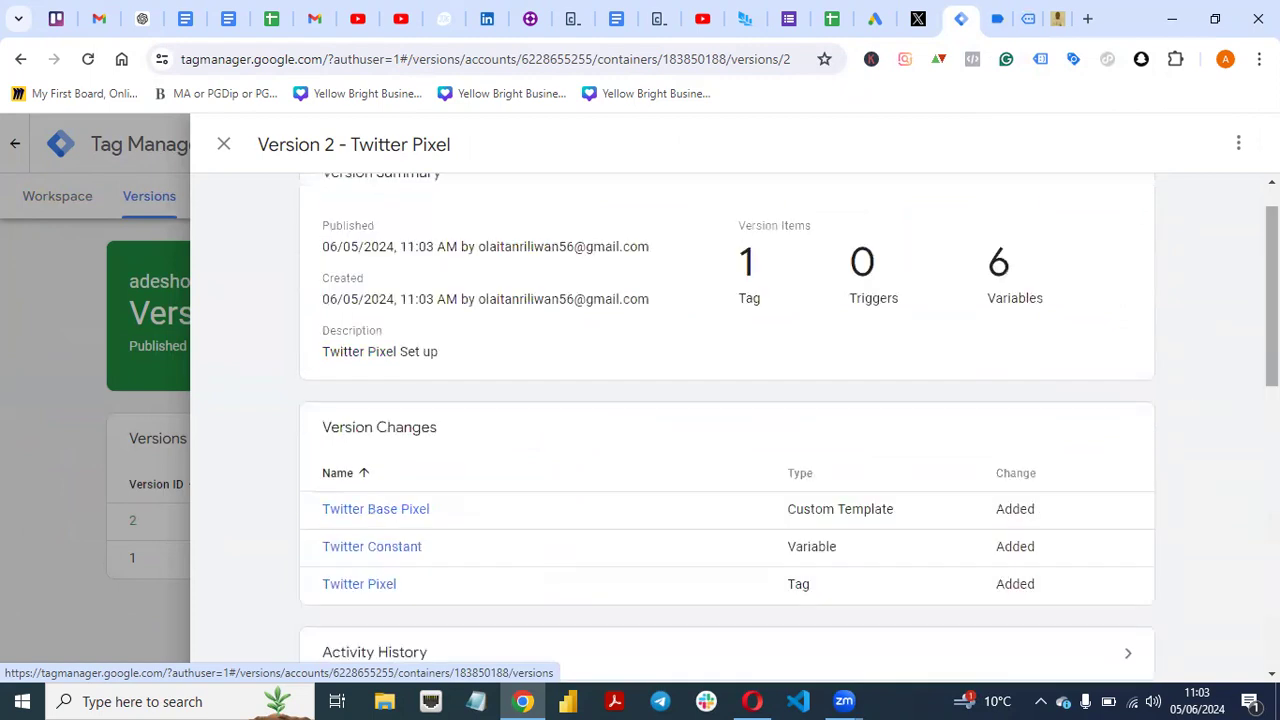
left_click(226, 146)
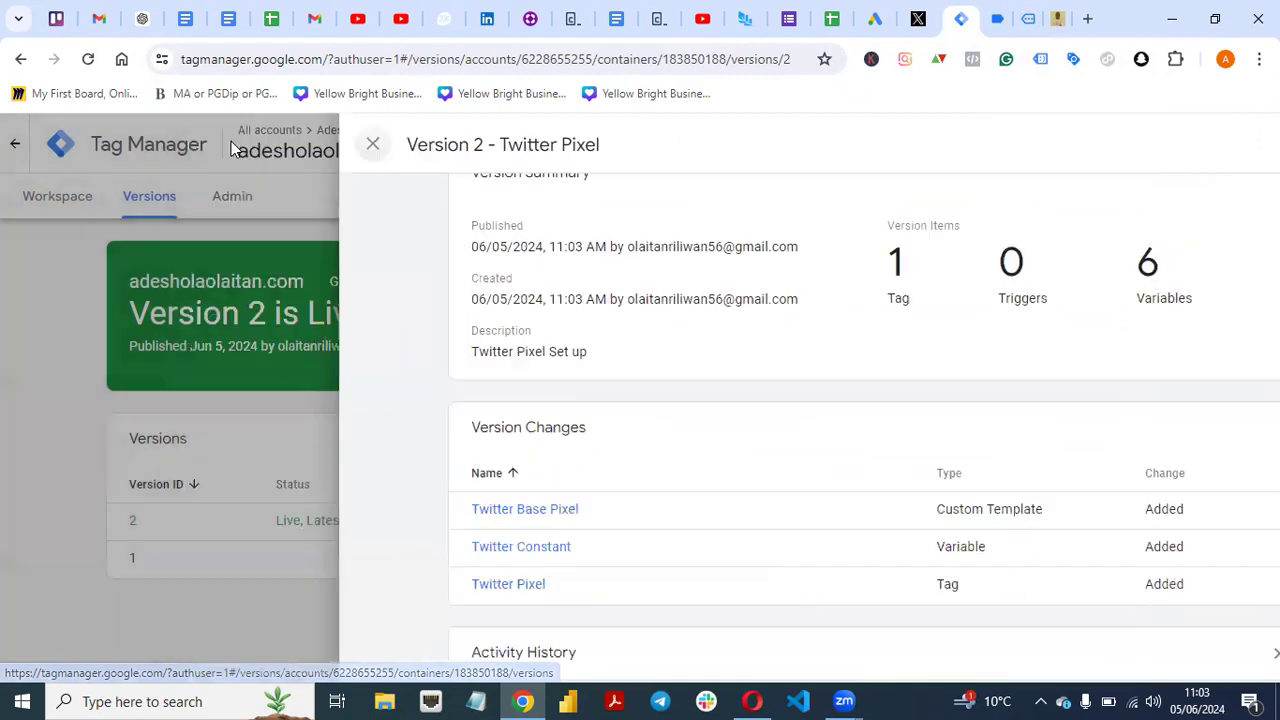
left_click(53, 202)
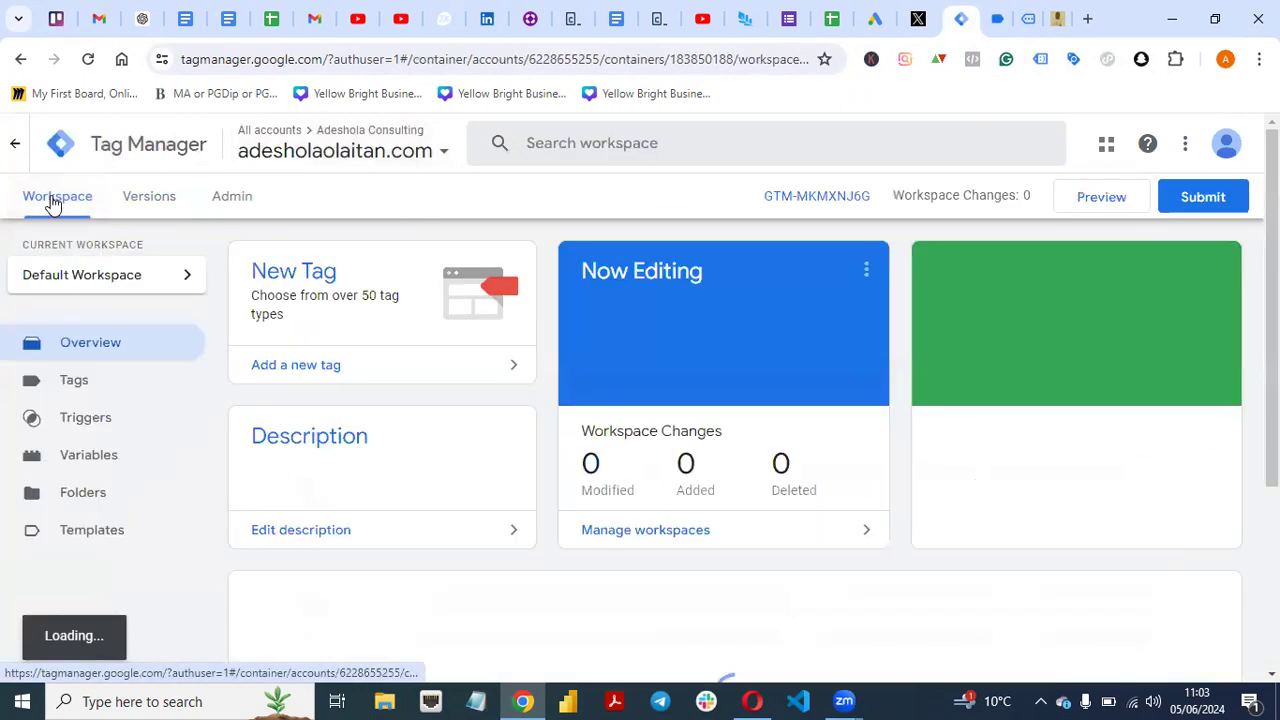
Close the Tag Assistant and debug-mode site tabs, then open a fresh browser tab.
left_click(998, 20)
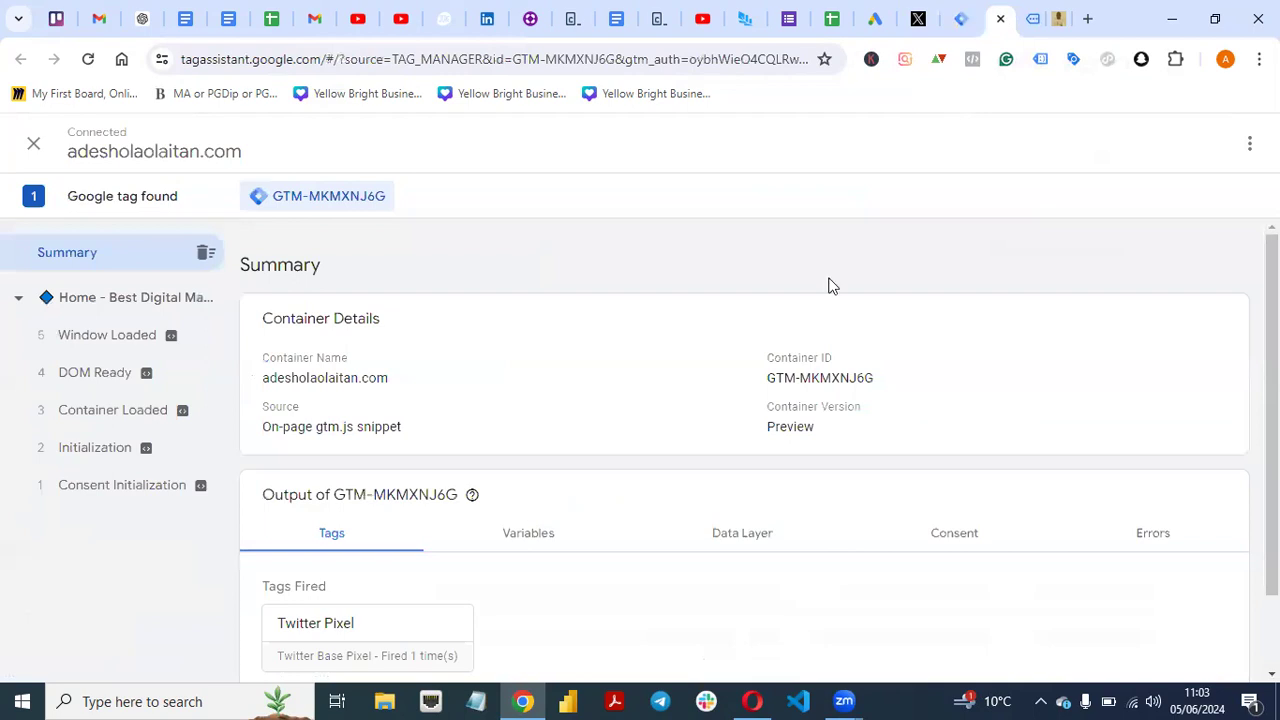
scroll(632, 427, "down", 1)
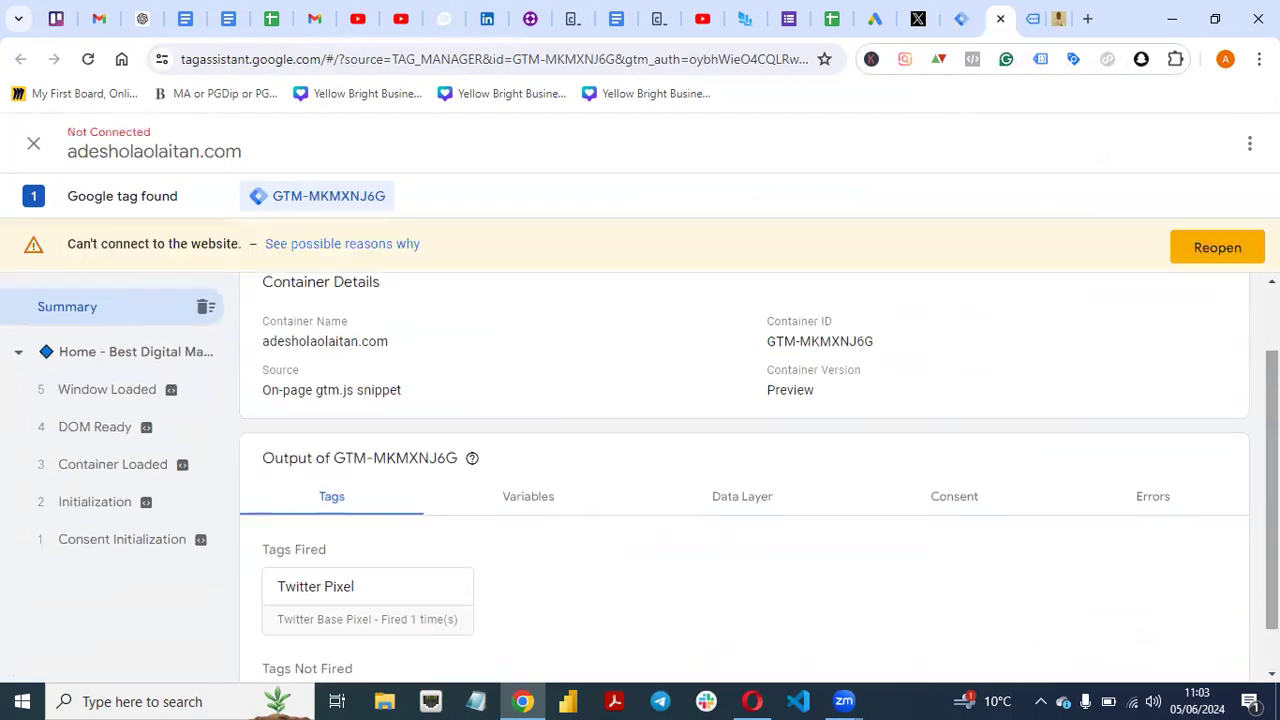
left_click(1000, 19)
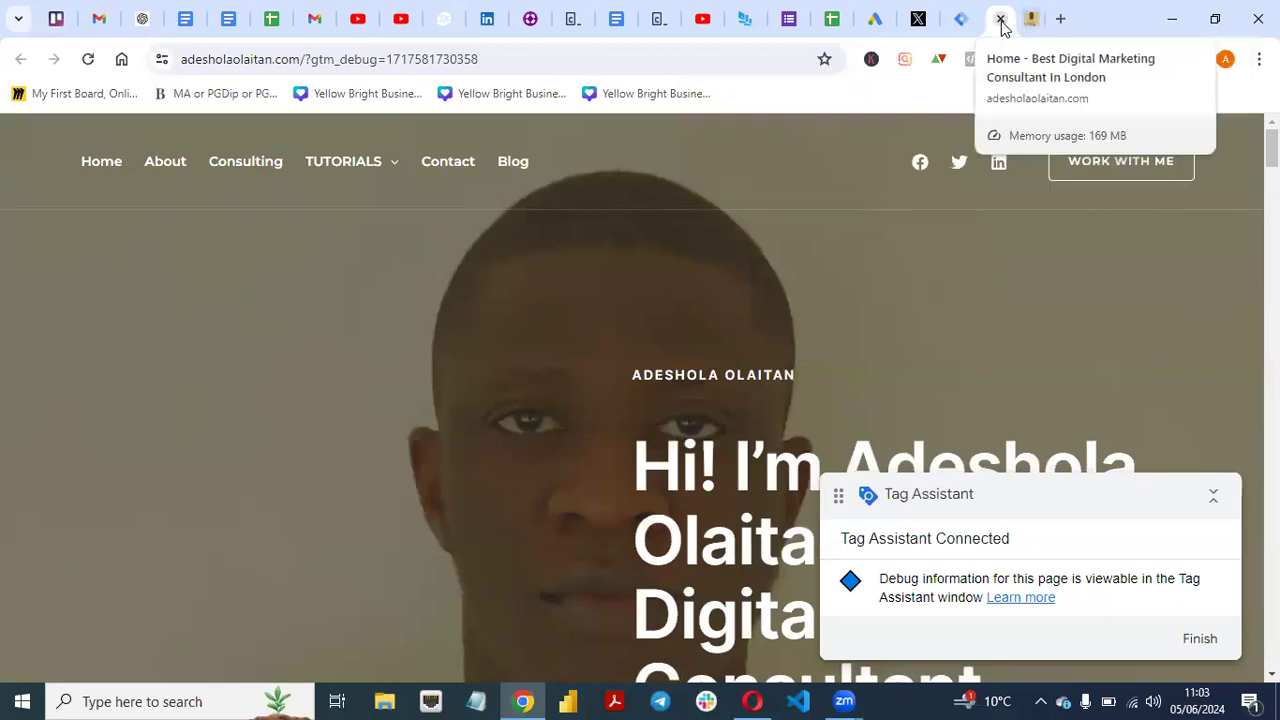
left_click(1000, 19)
left_click(962, 21)
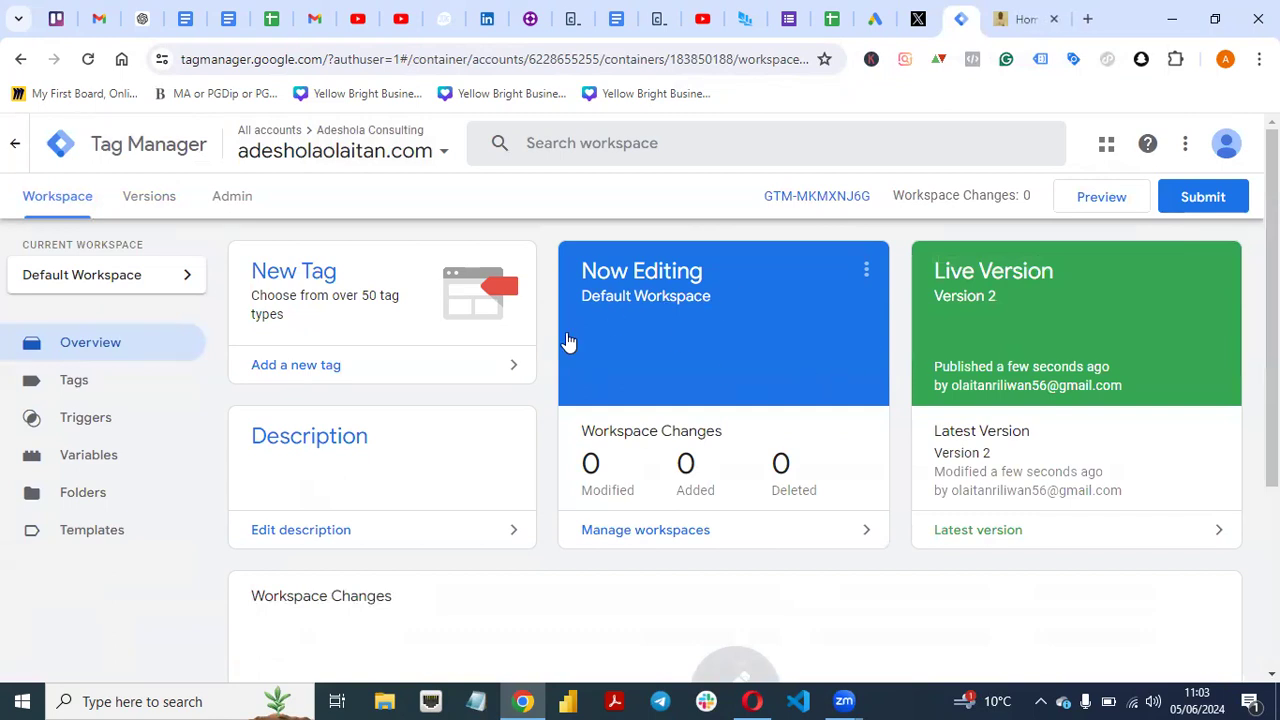
left_click(1089, 20)
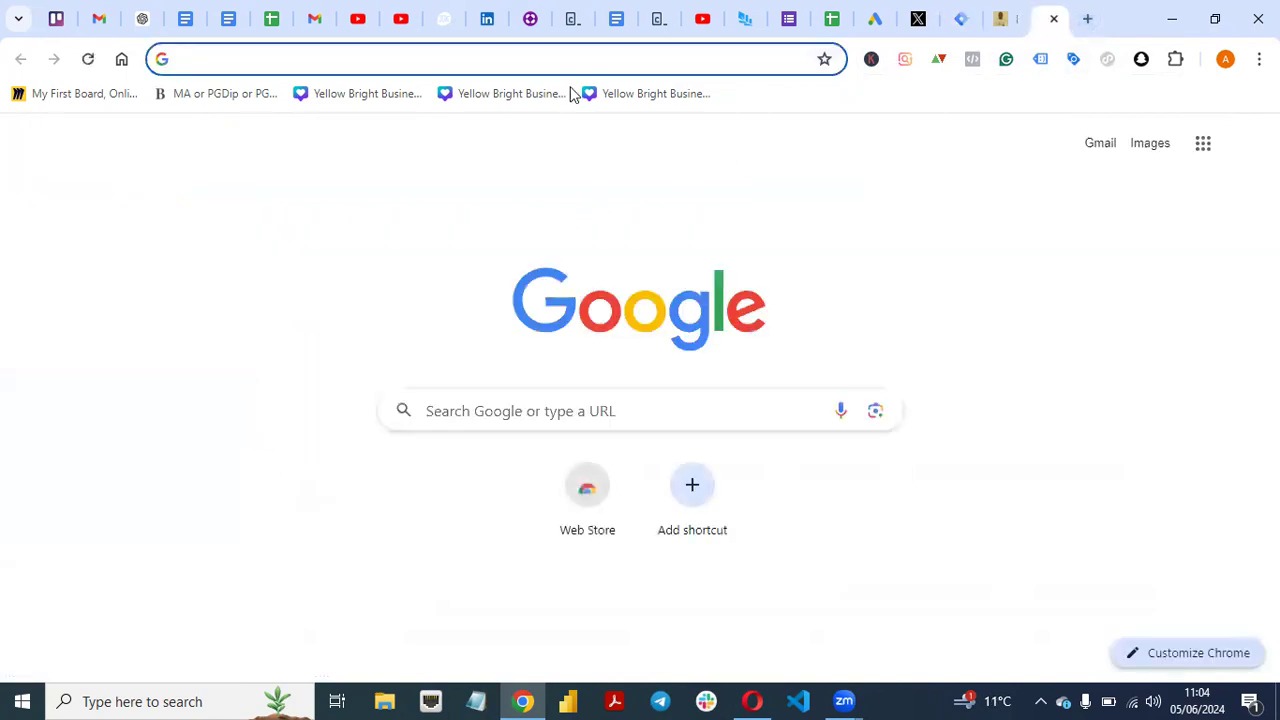
Search 'twitter pixel helper' and open its Chrome Web Store extension page.
left_click(588, 58)
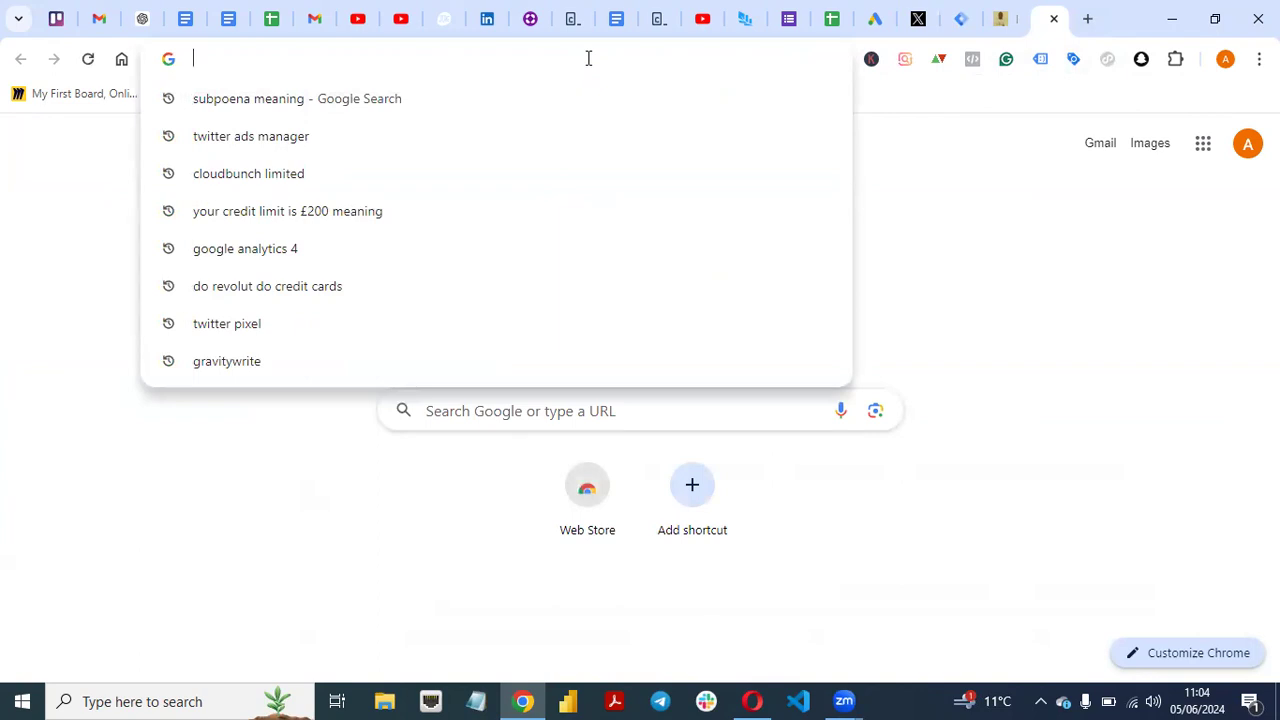
type("Twitter ")
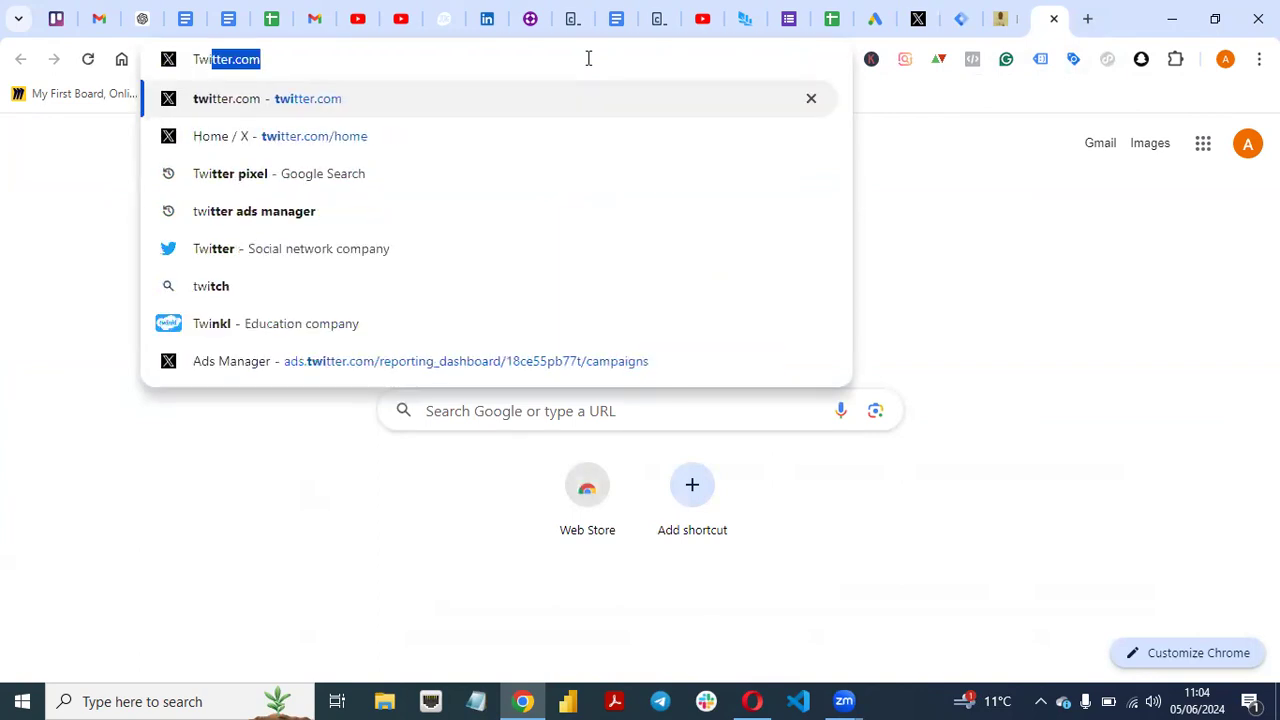
type("pixel")
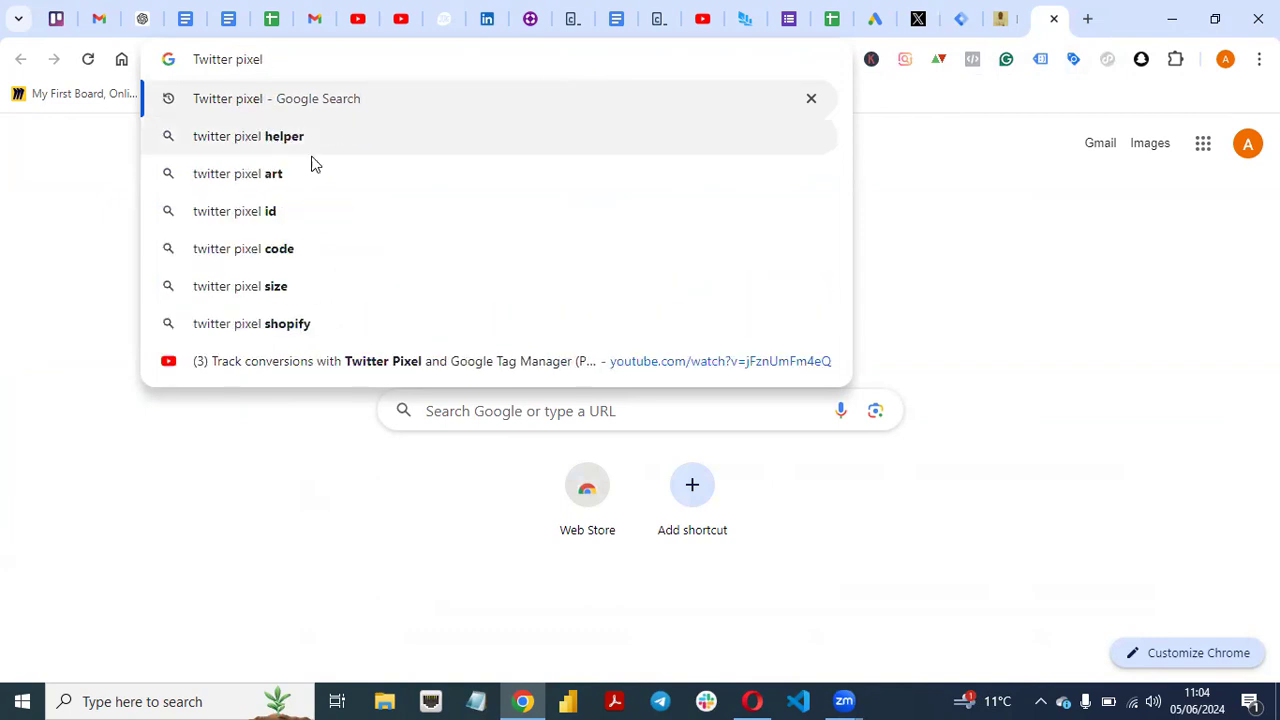
left_click(311, 152)
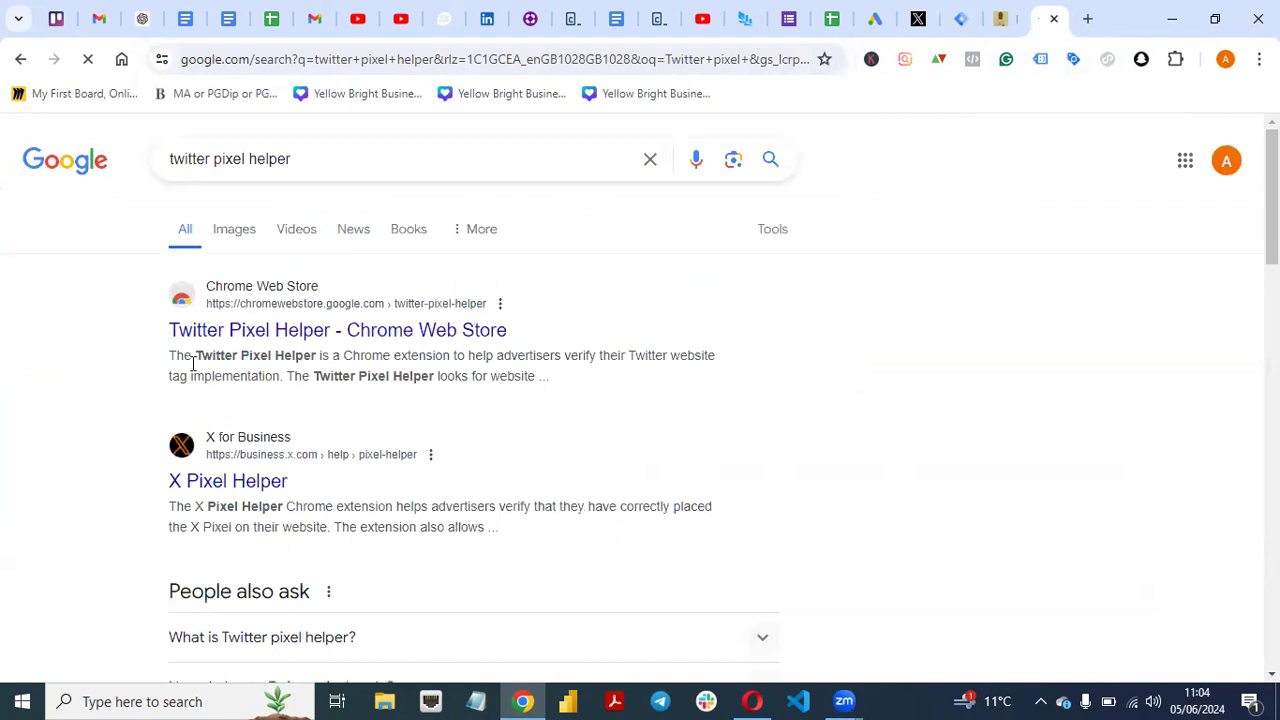
left_click(285, 333)
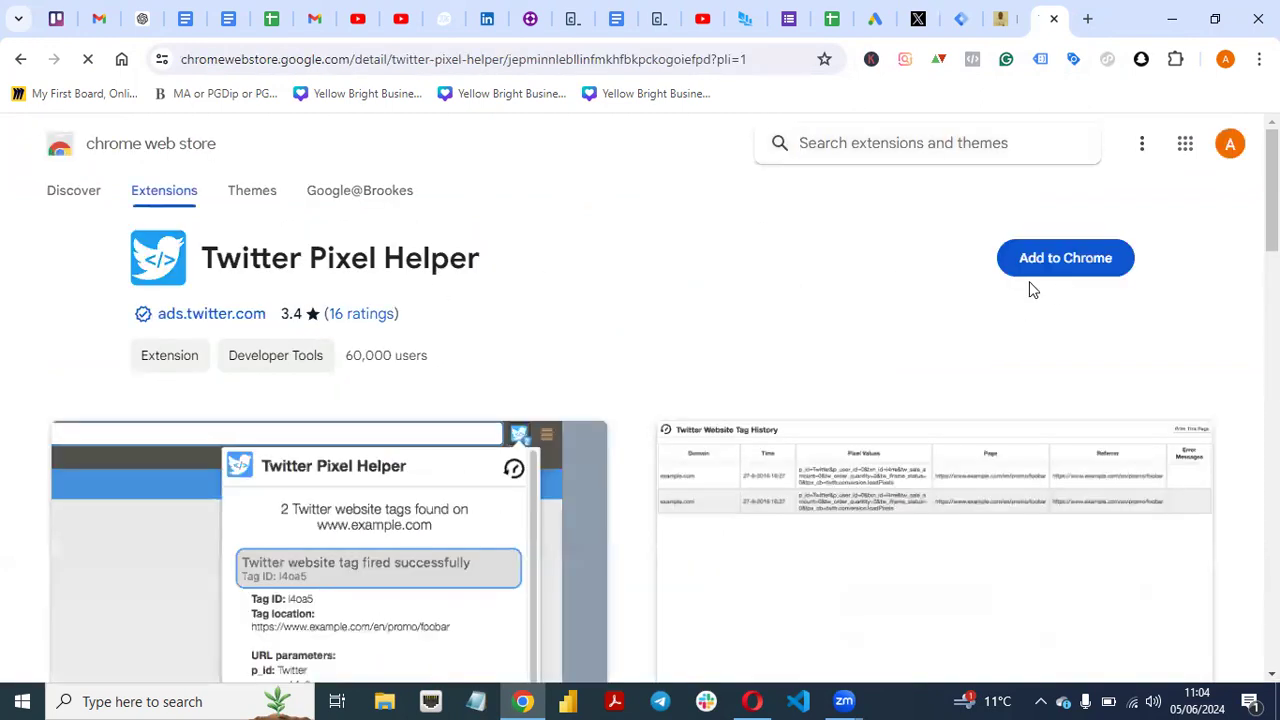